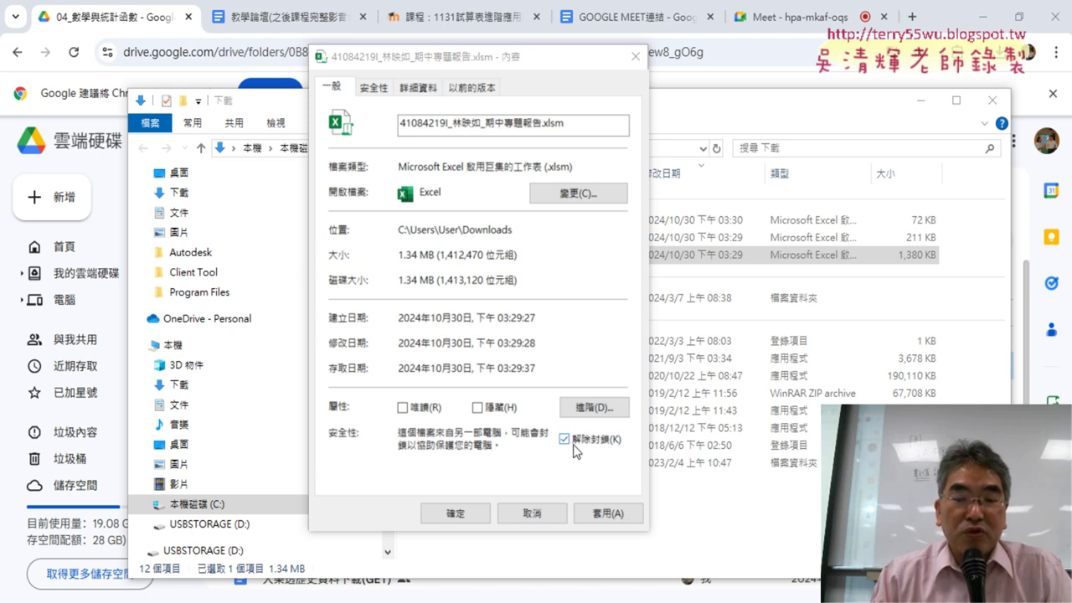
Tick Unblock in the .xlsm workbook's Properties, confirm, and return to the Google Drive folder
left_click(533, 512)
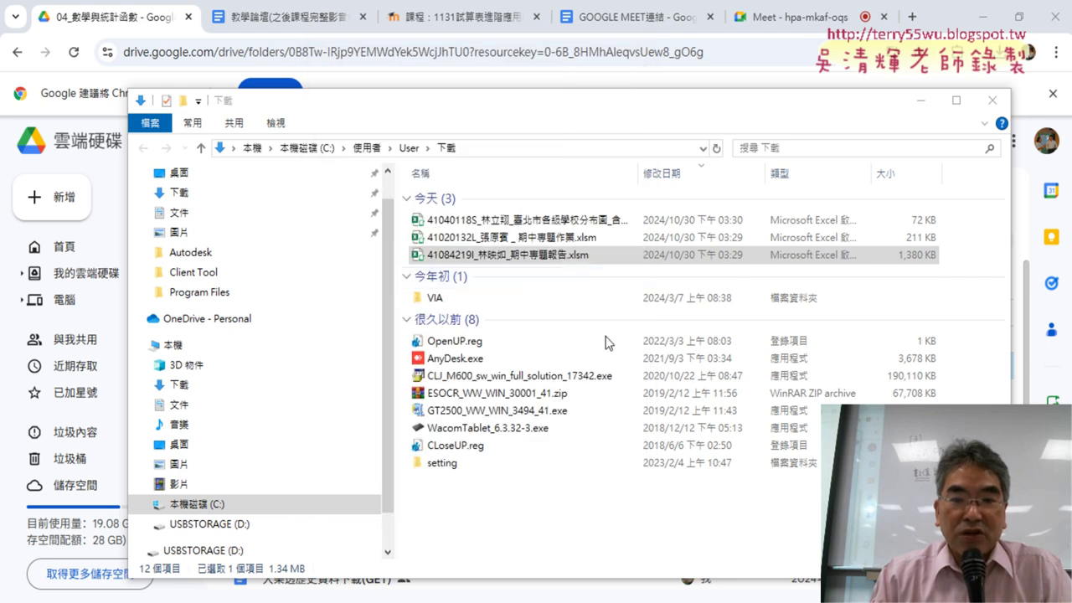
right_click(534, 262)
left_click(591, 585)
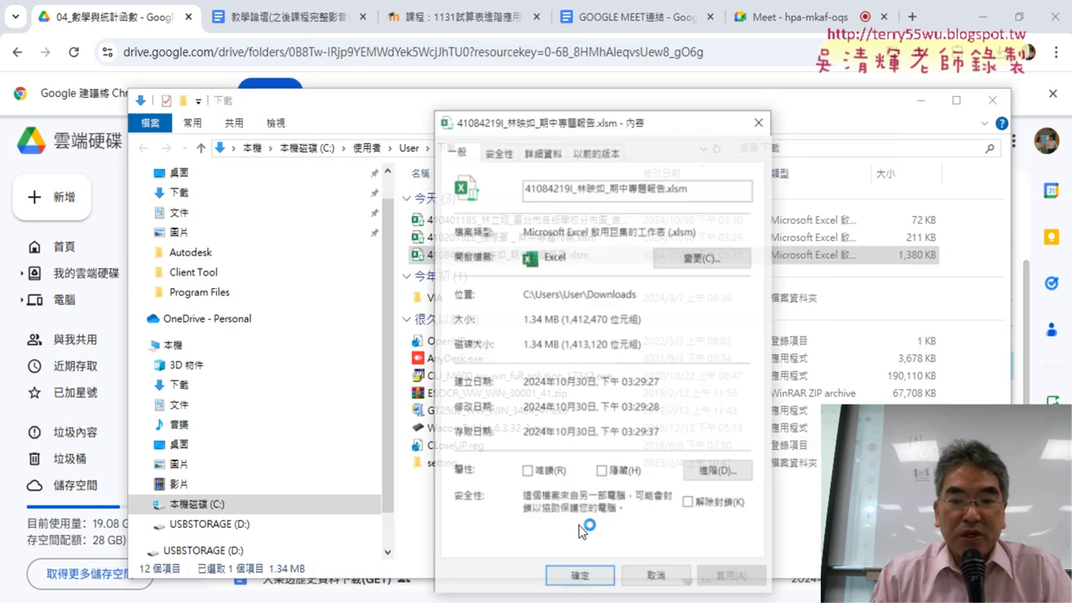
left_click(705, 505)
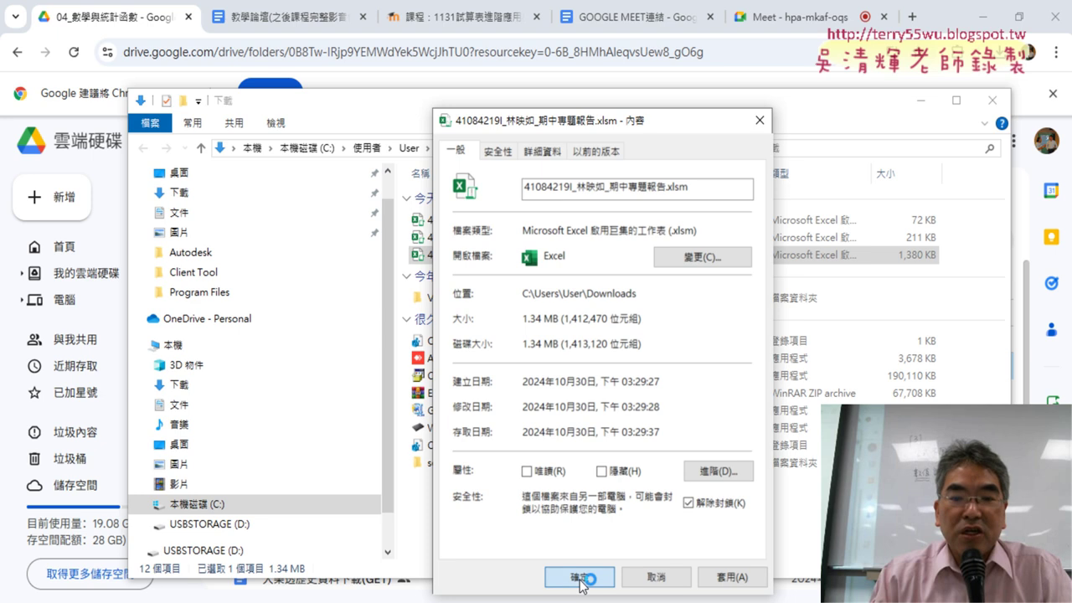
left_click(580, 578)
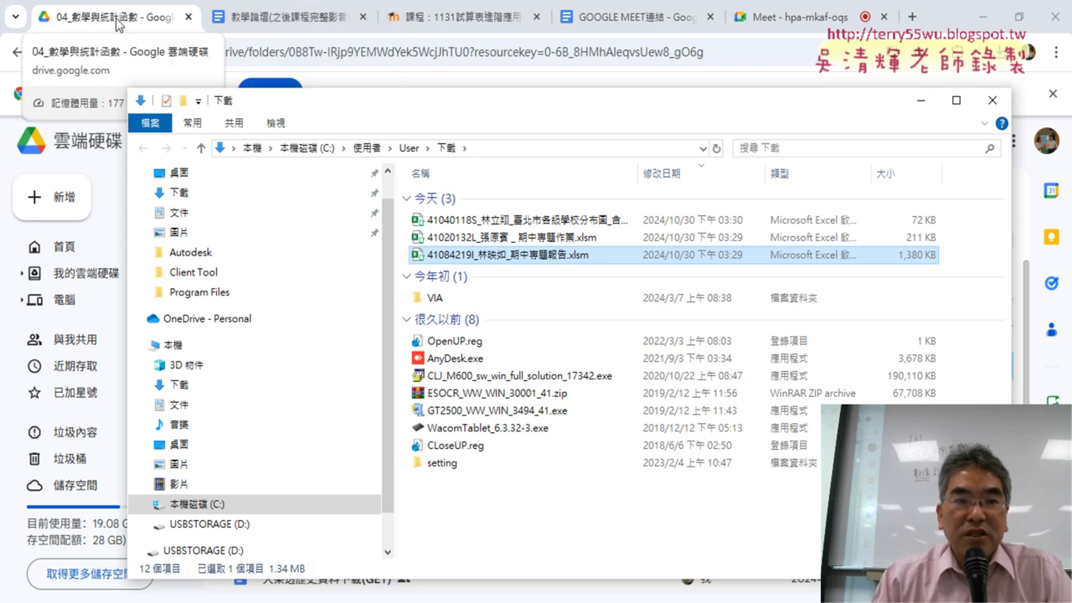
left_click(125, 16)
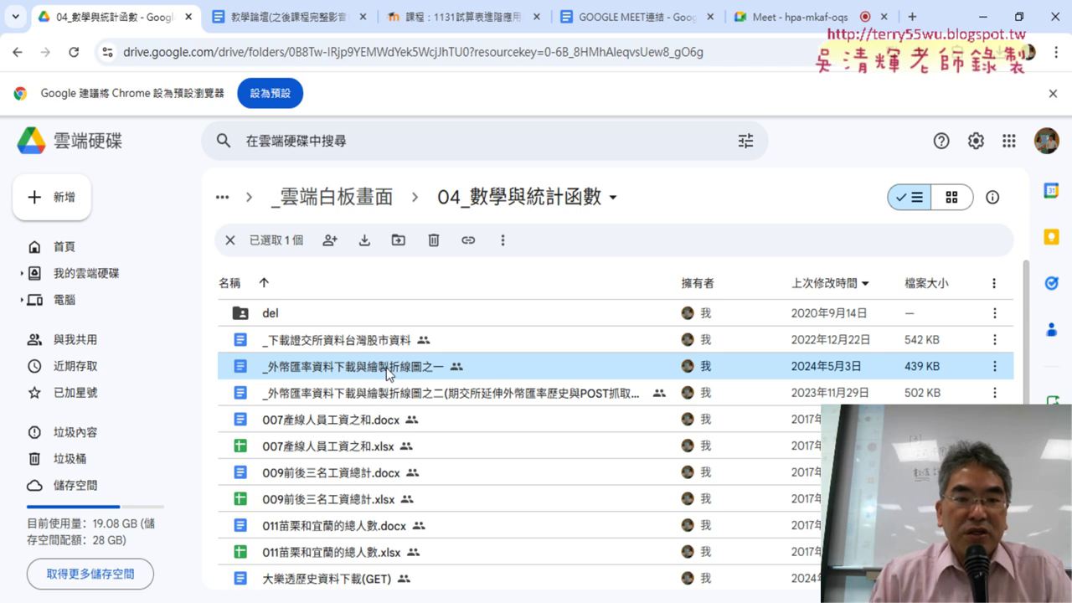
Open the _外幣匯率資料下載與繪製折線圖之一 doc and follow its data.gov.tw dataset link
double_click(386, 369)
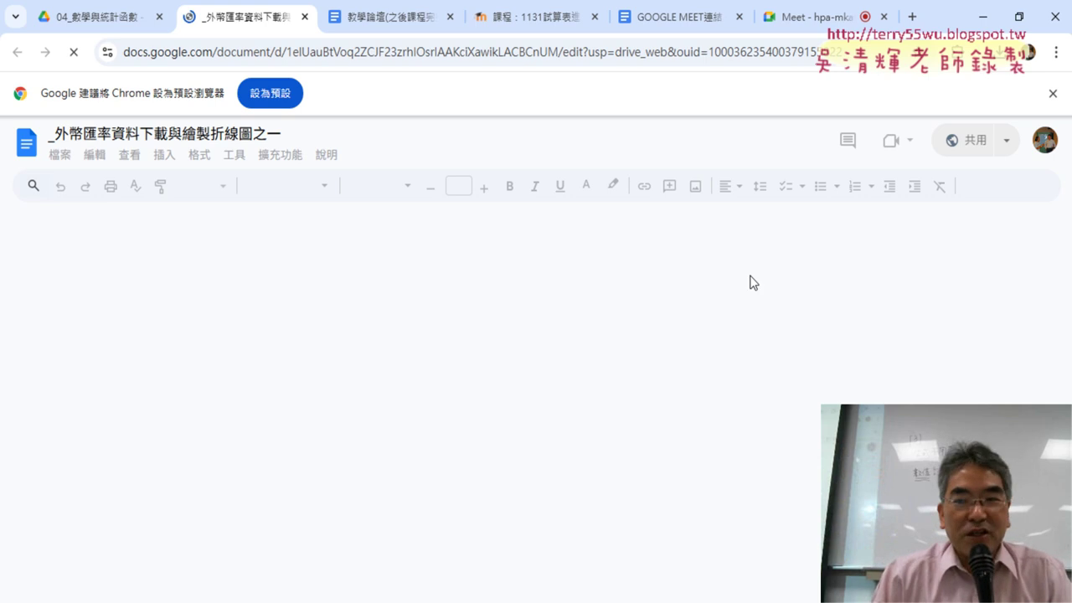
left_click(1053, 93)
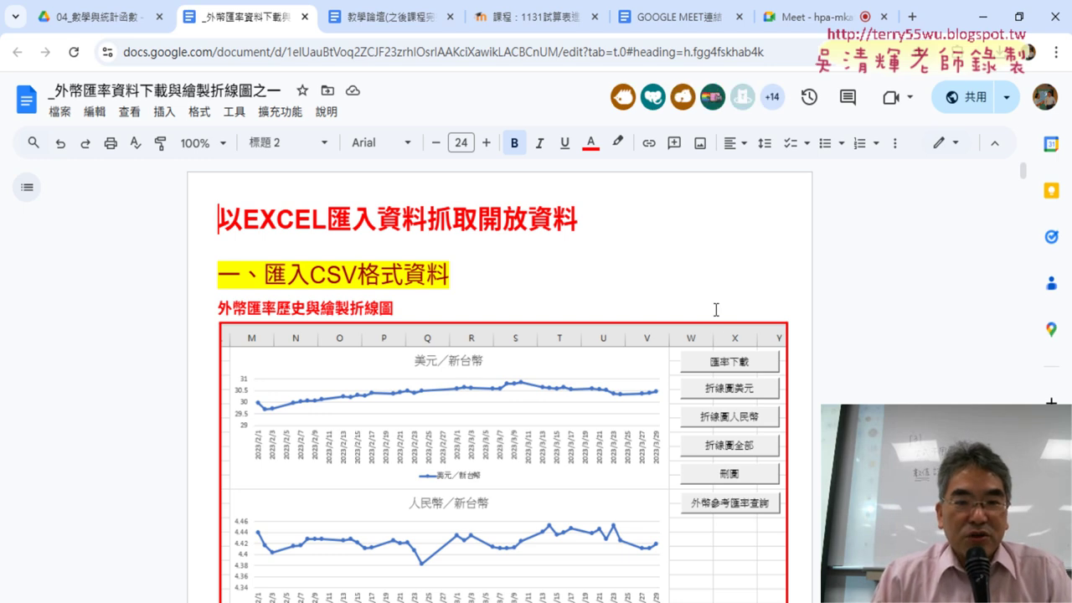
scroll(716, 309, "down", 5)
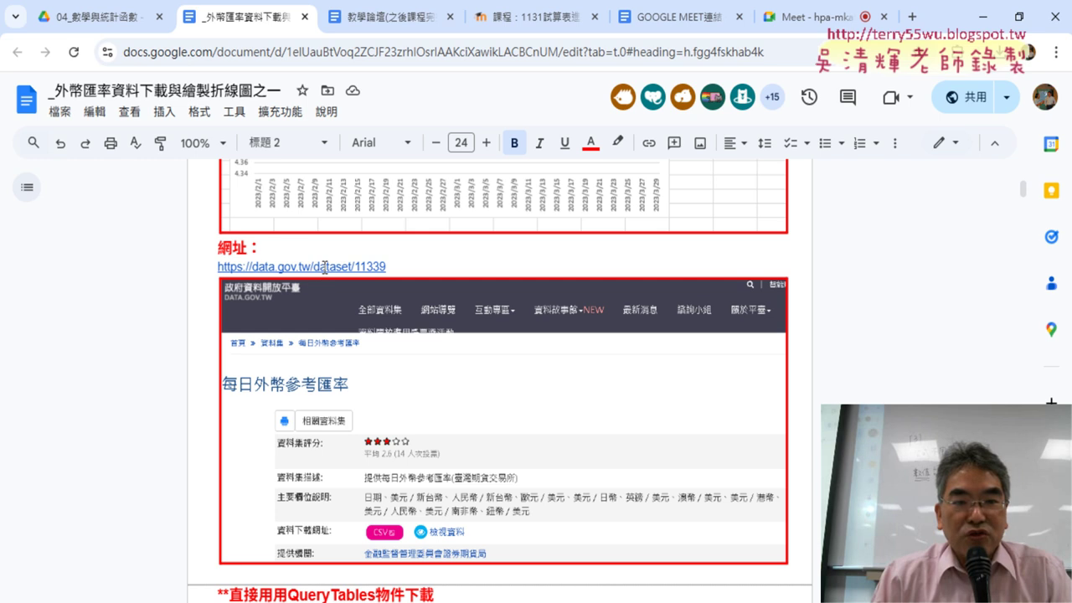
left_click(325, 267)
left_click(325, 303)
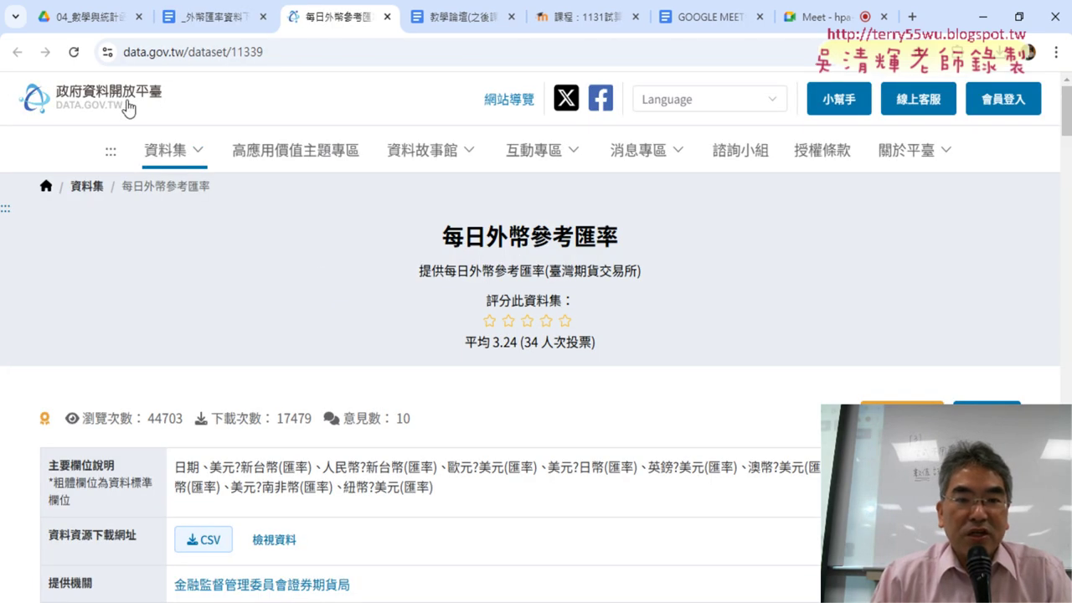
left_click_drag(435, 237, 646, 234)
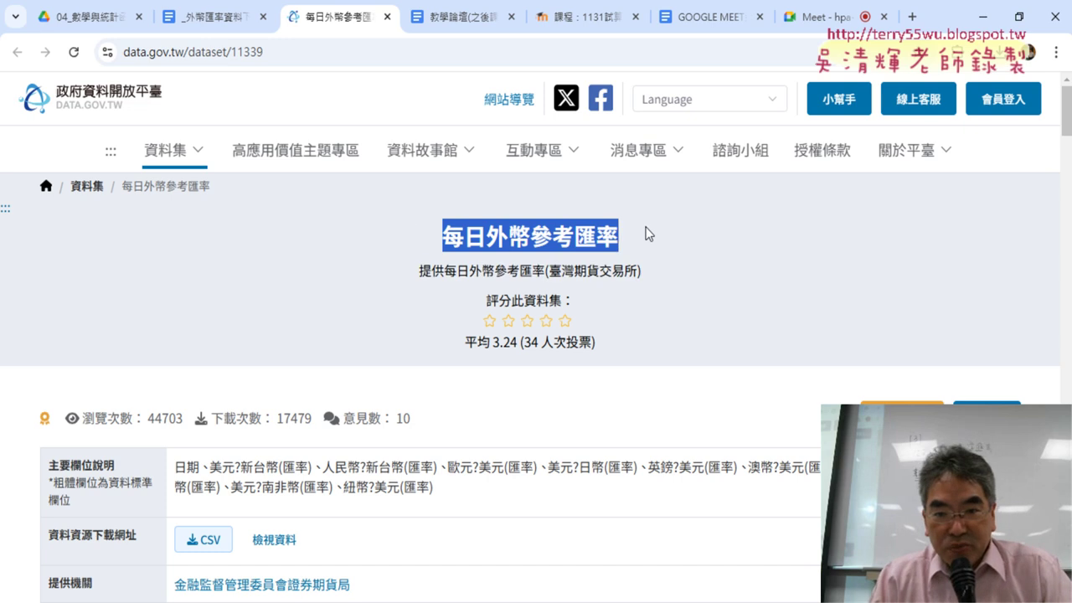
scroll(637, 232, "down", 1)
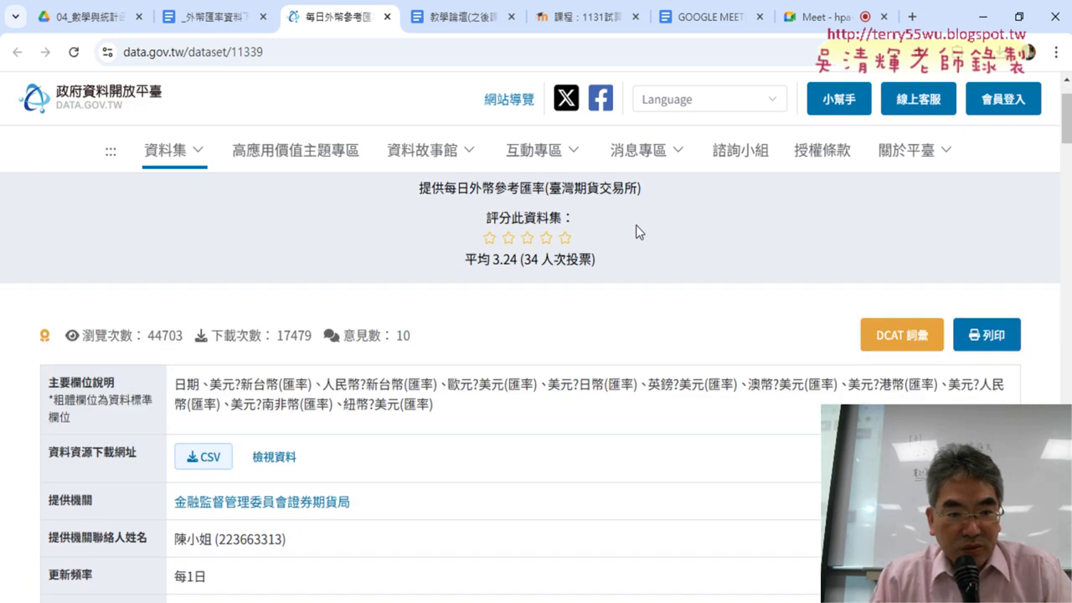
scroll(636, 230, "down", 1)
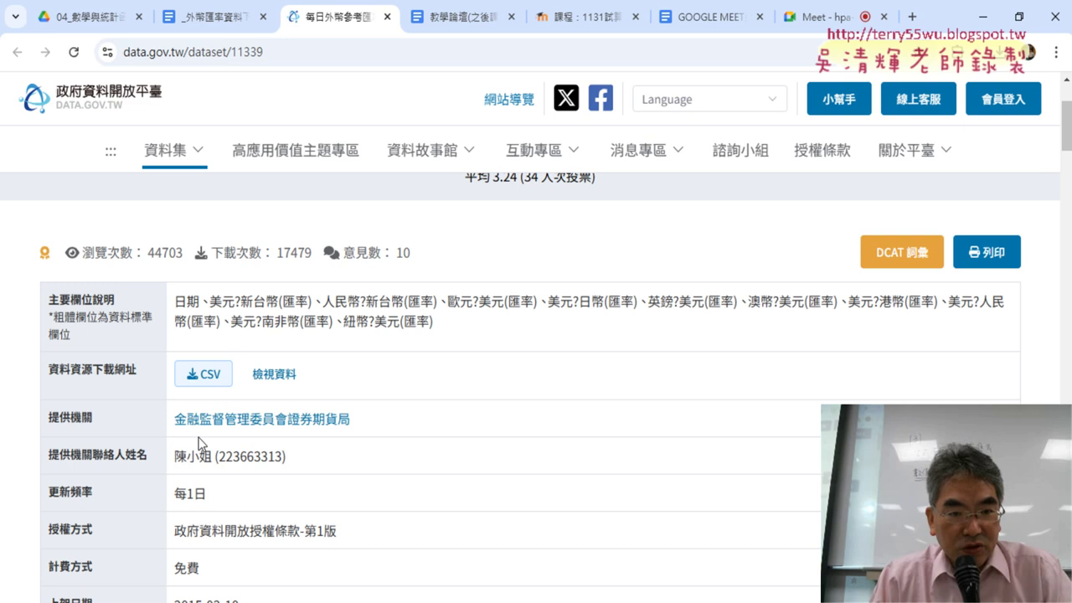
left_click_drag(171, 420, 370, 424)
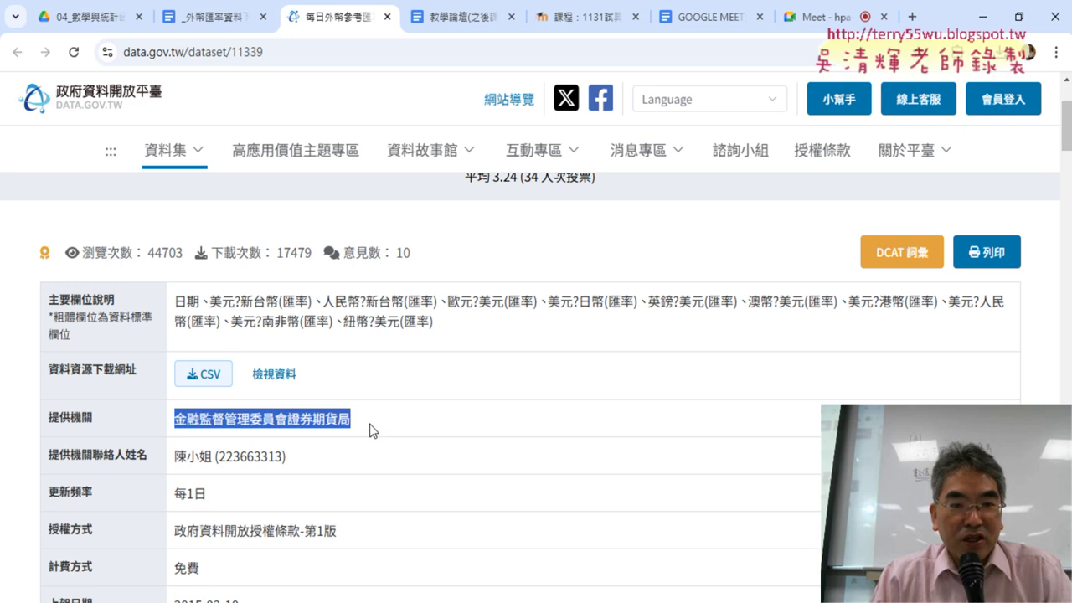
left_click(469, 436)
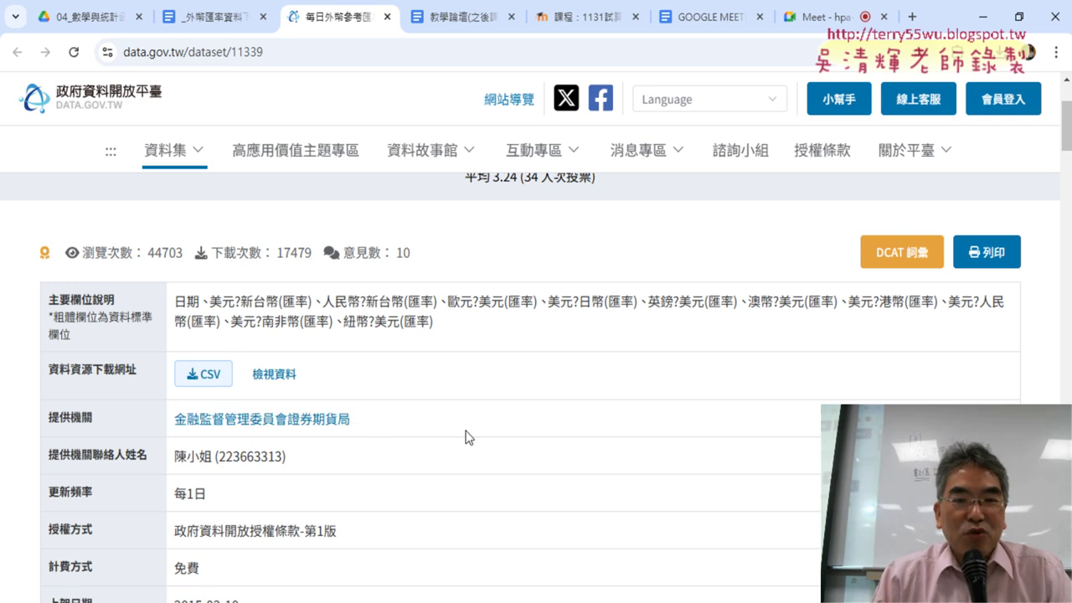
scroll(471, 432, "up", 2)
left_click_drag(443, 237, 616, 233)
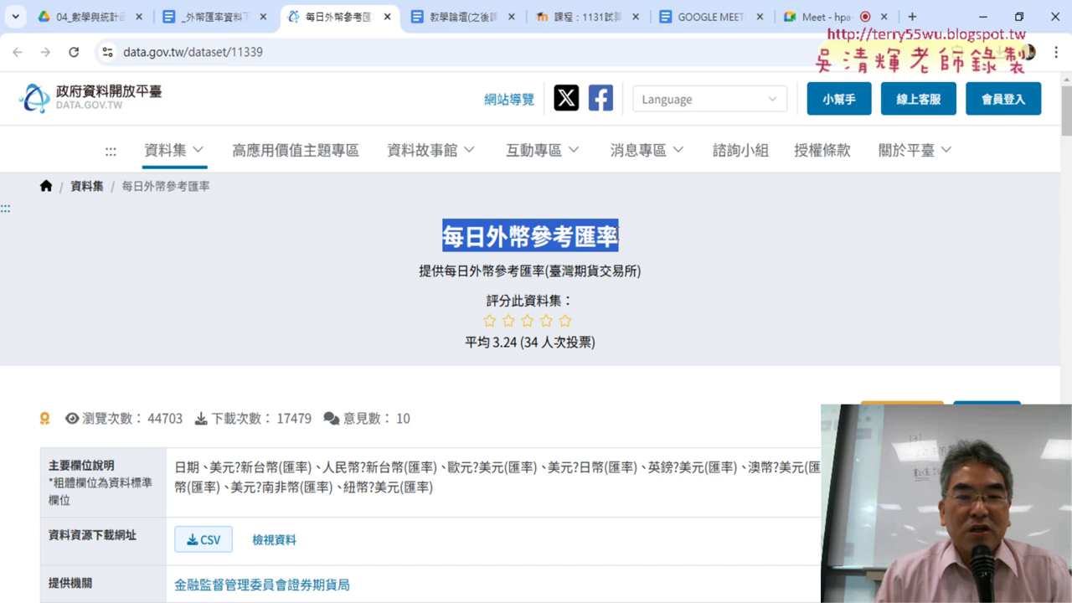
scroll(614, 241, "down", 2)
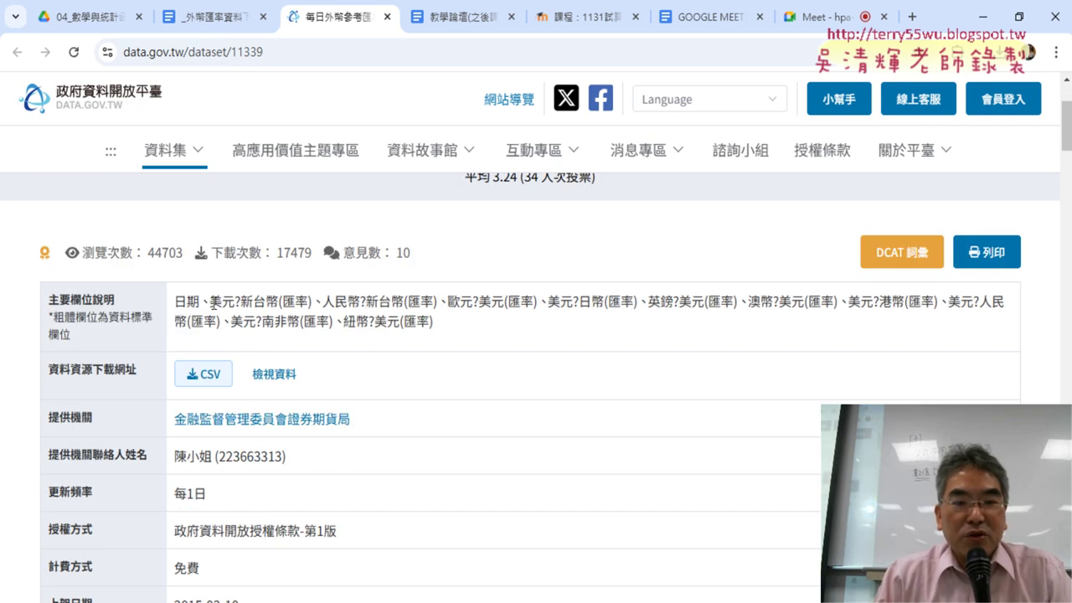
left_click_drag(209, 302, 394, 316)
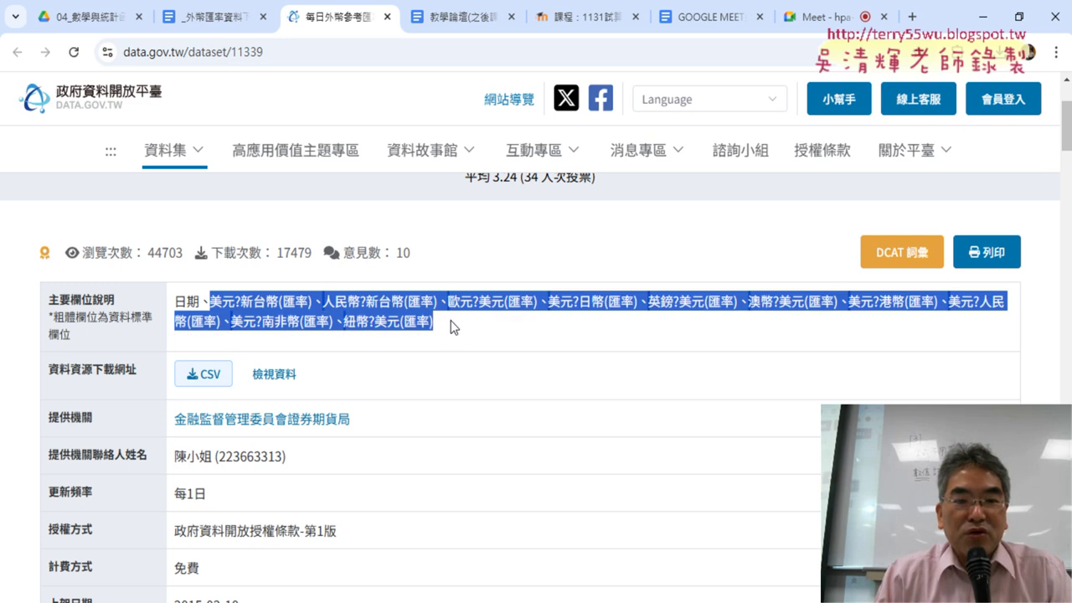
left_click(269, 321)
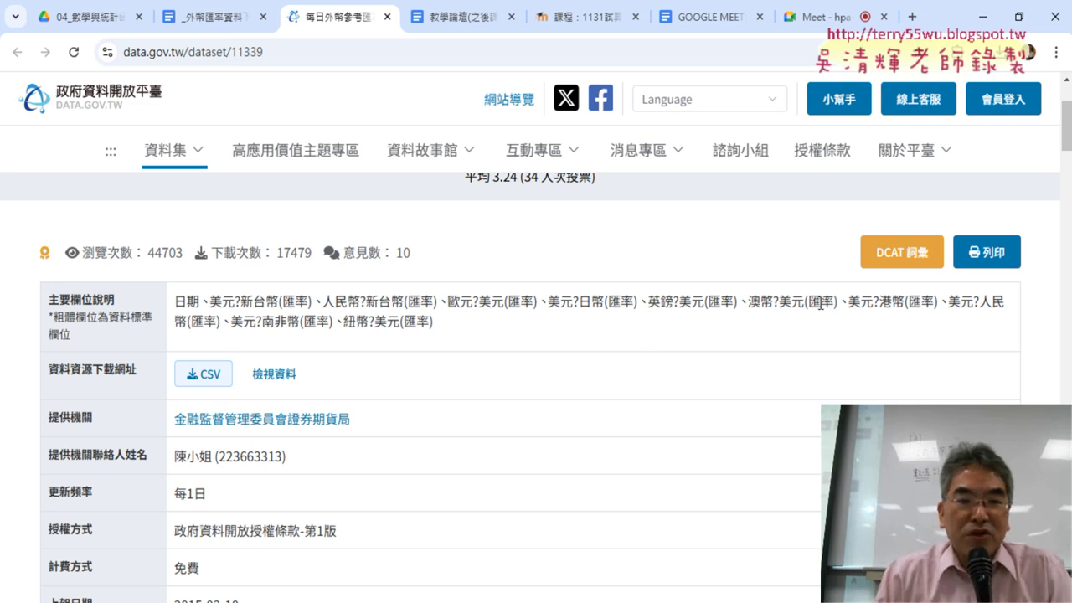
left_click_drag(175, 302, 199, 301)
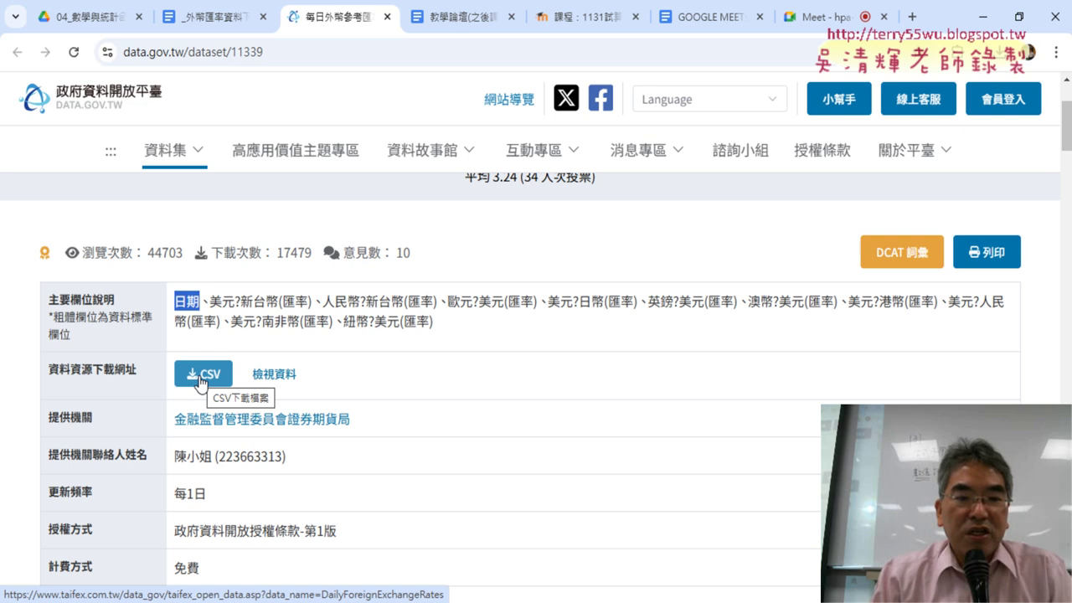
Show the CSV resource's 檢視資料 details and highlight its field list, starting with 日期
left_click(201, 381)
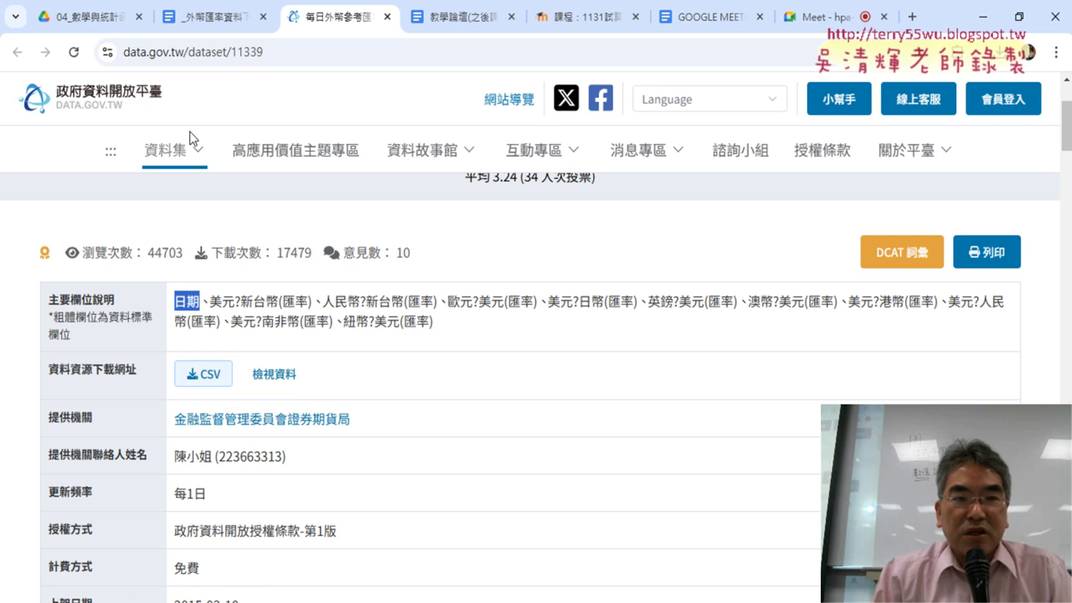
left_click(269, 379)
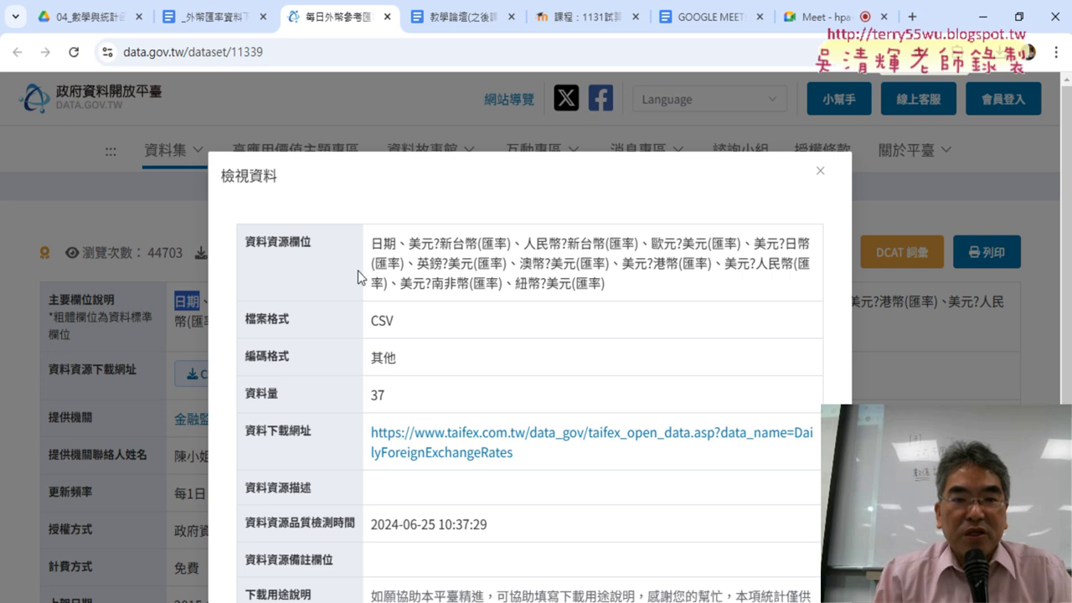
left_click_drag(247, 242, 622, 295)
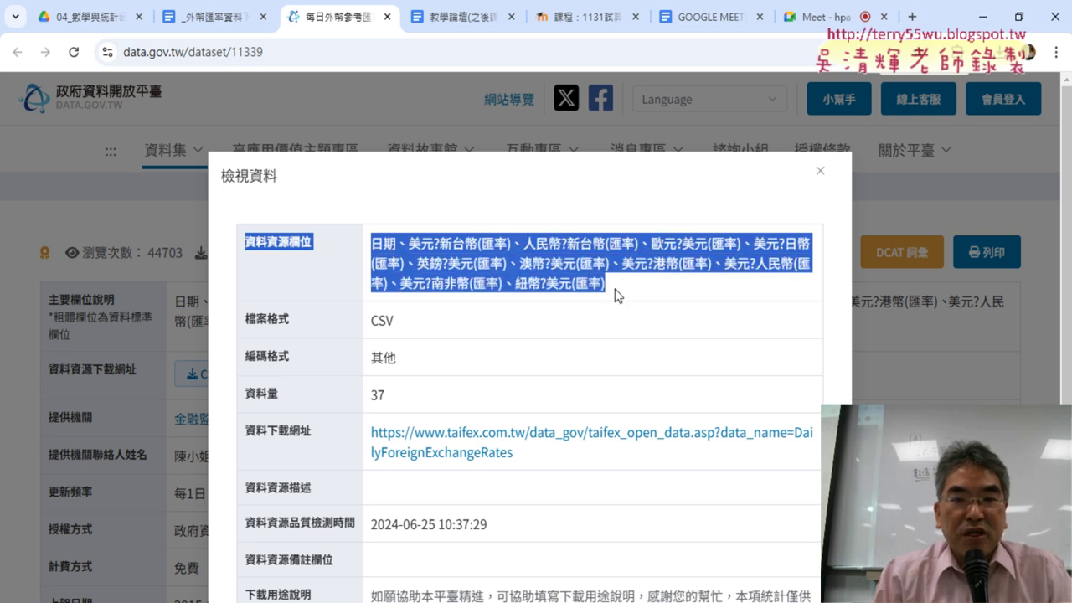
left_click(280, 266)
left_click_drag(376, 244, 605, 285)
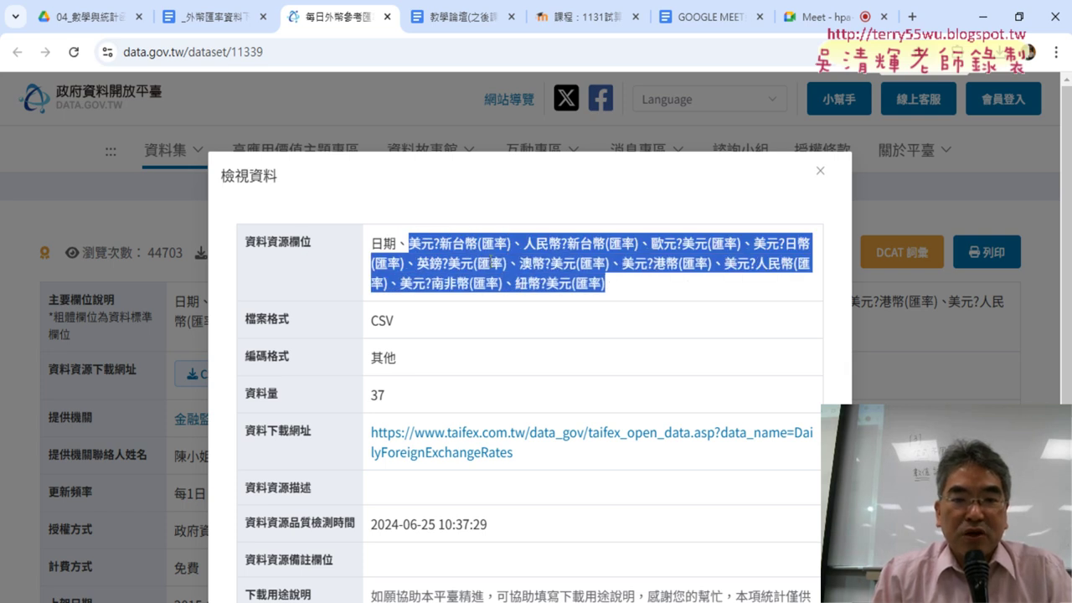
Highlight the CSV format, the encoding value 其他, the download URL and the currency rate fields
left_click_drag(395, 321, 245, 319)
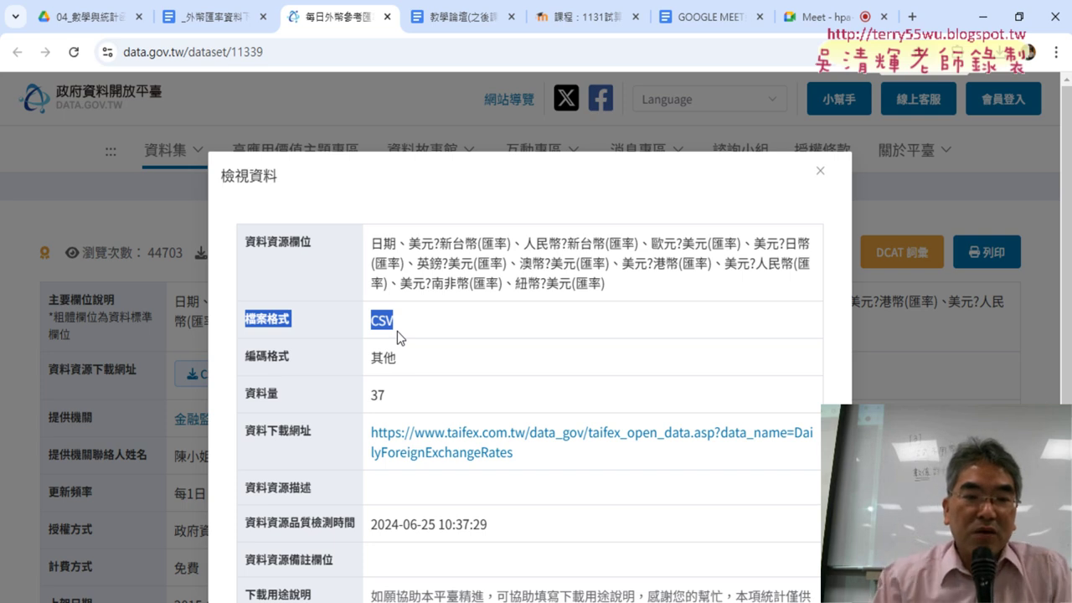
triple_click(396, 360)
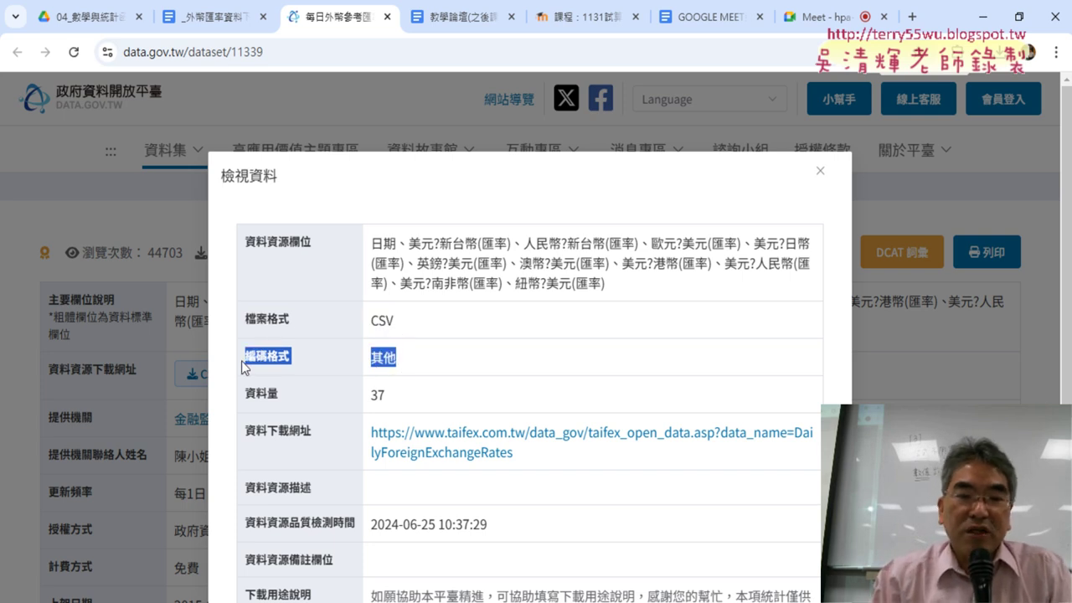
left_click(394, 360)
double_click(394, 360)
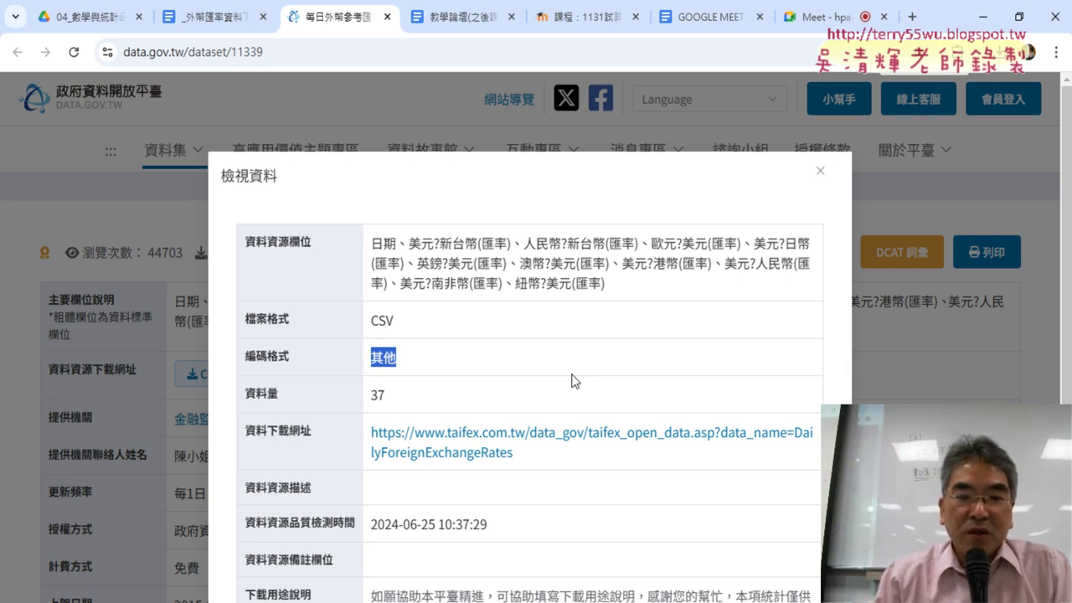
scroll(575, 381, "down", 2)
left_click_drag(513, 287, 378, 280)
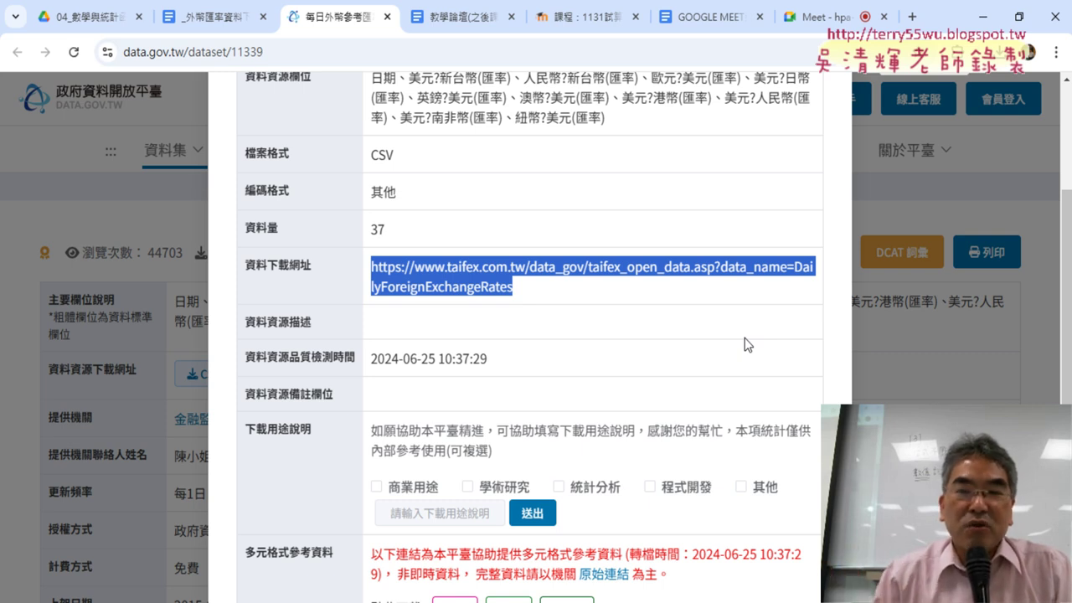
scroll(539, 313, "up", 2)
left_click_drag(411, 244, 633, 290)
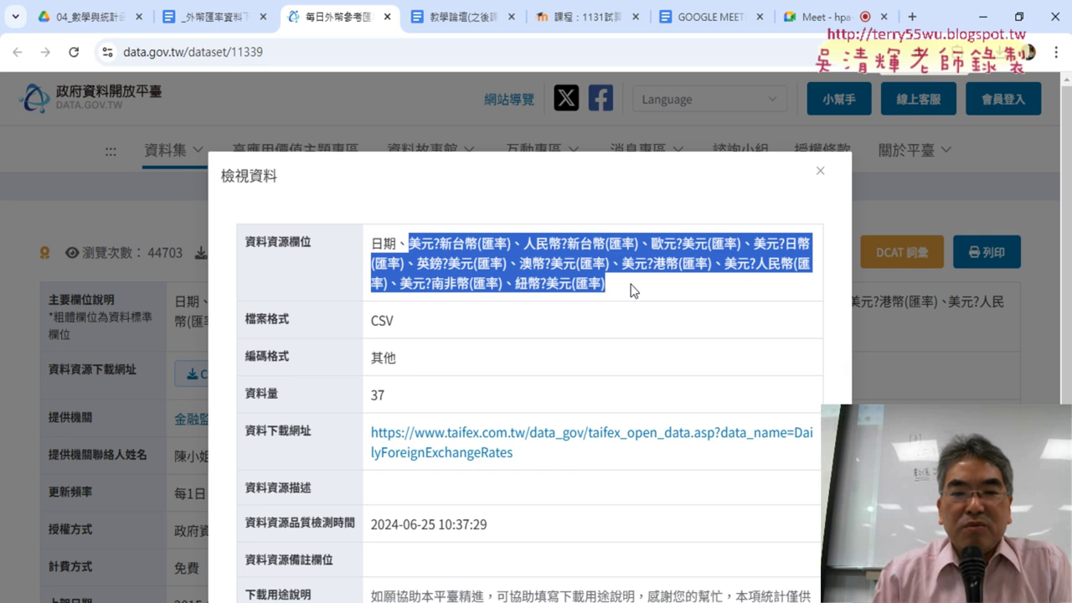
Open DailyForeignExchangeRates.csv in Excel and browse the Save As file types without saving
left_click(501, 444)
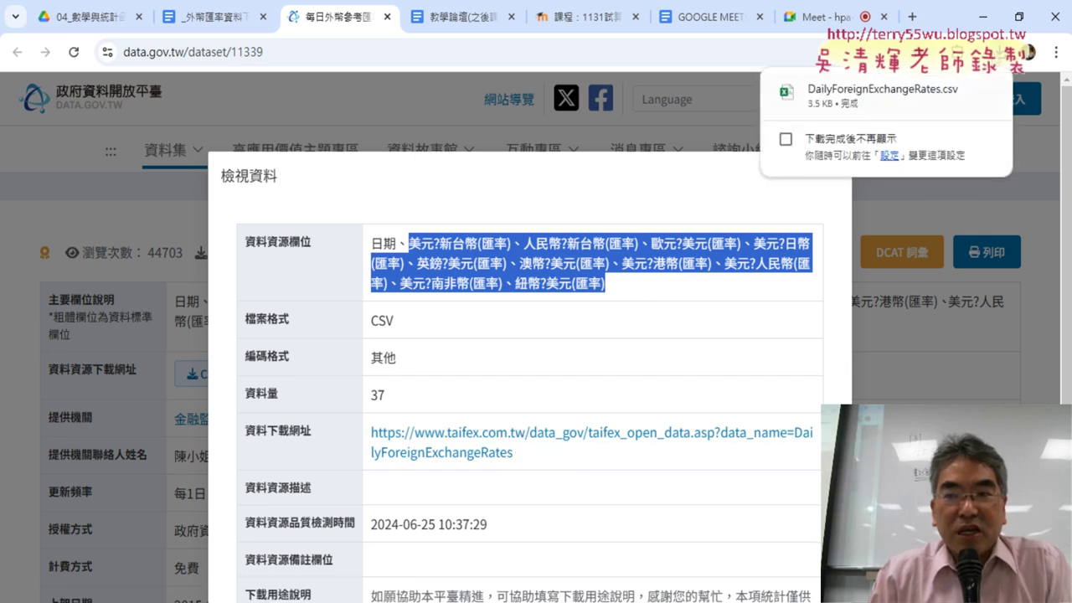
left_click(886, 97)
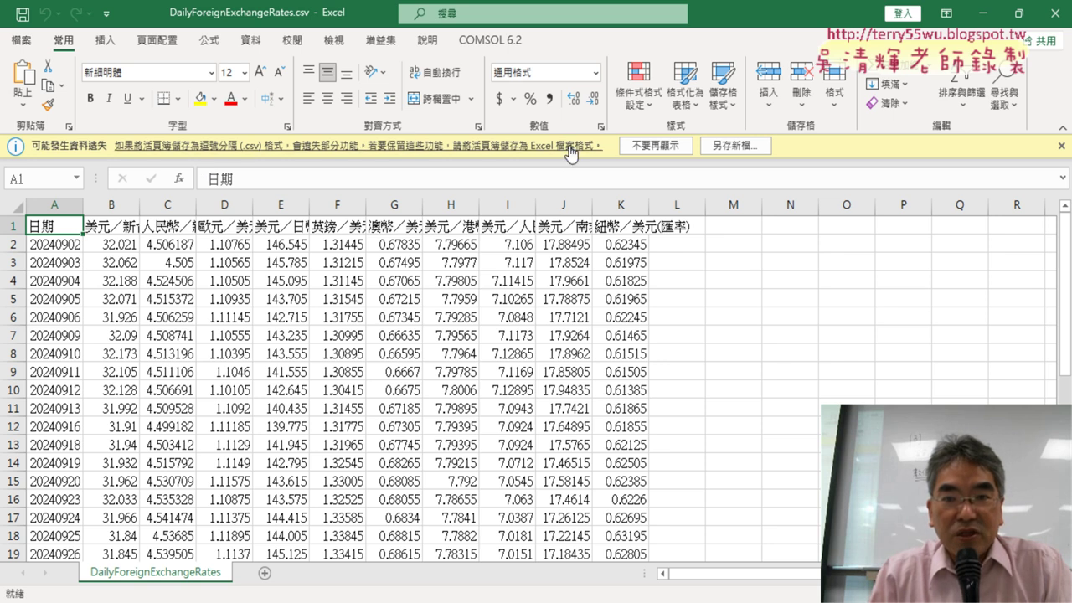
left_click(748, 148)
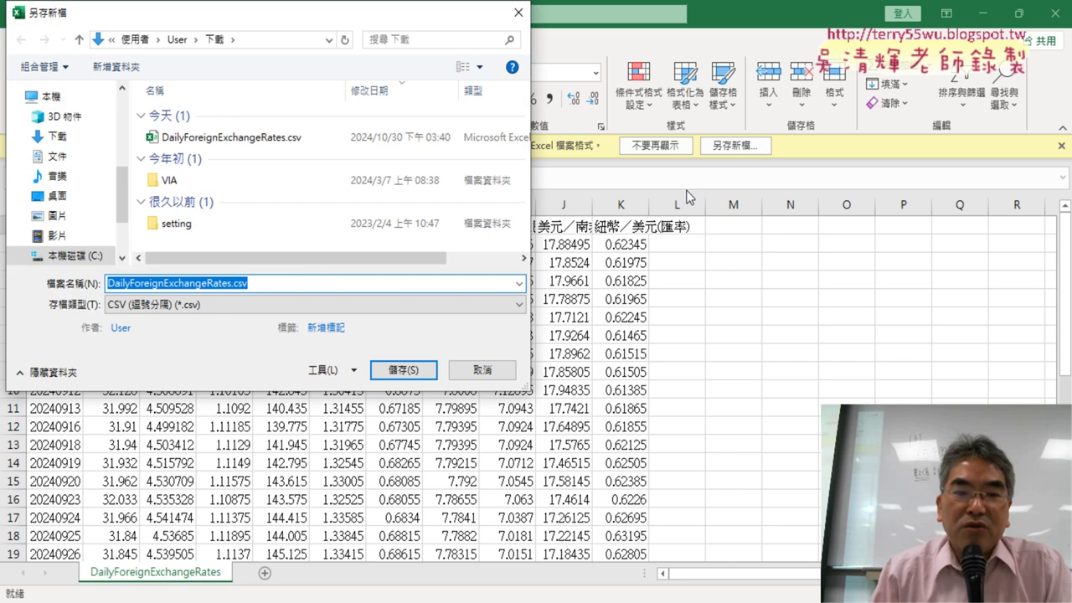
left_click(321, 313)
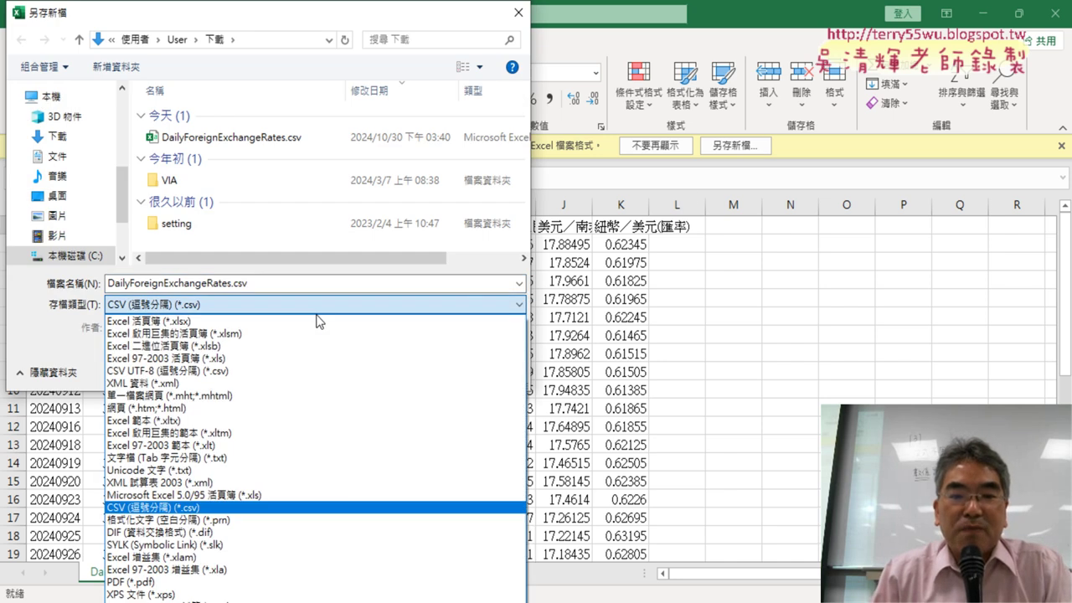
left_click(519, 13)
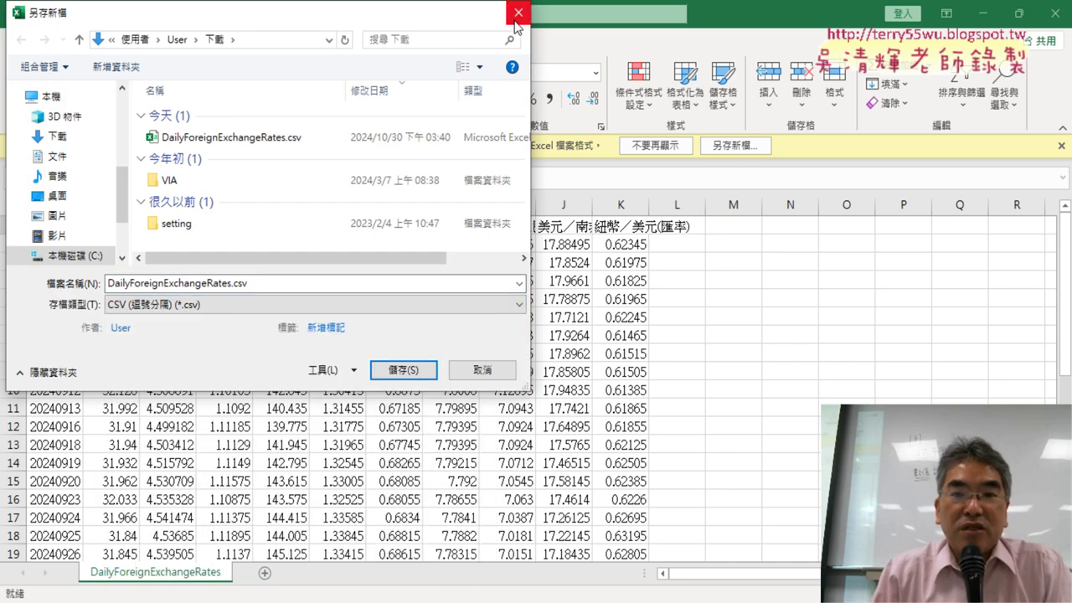
left_click(518, 13)
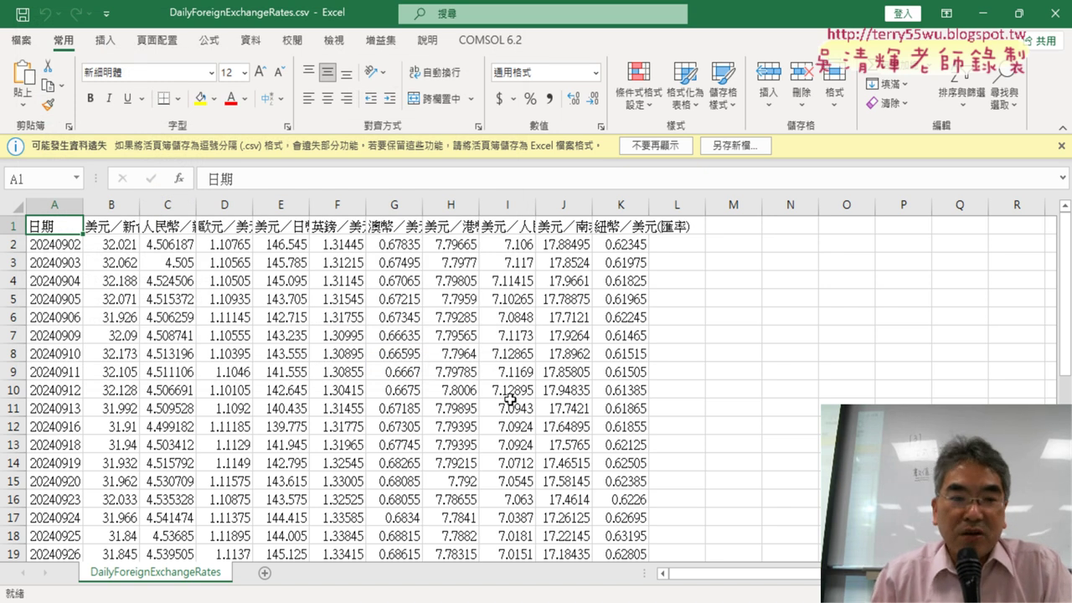
AutoFit columns A–K, then inspect the date, 美元／新台幣 and 人民幣／新台幣 columns
left_click_drag(64, 209, 642, 177)
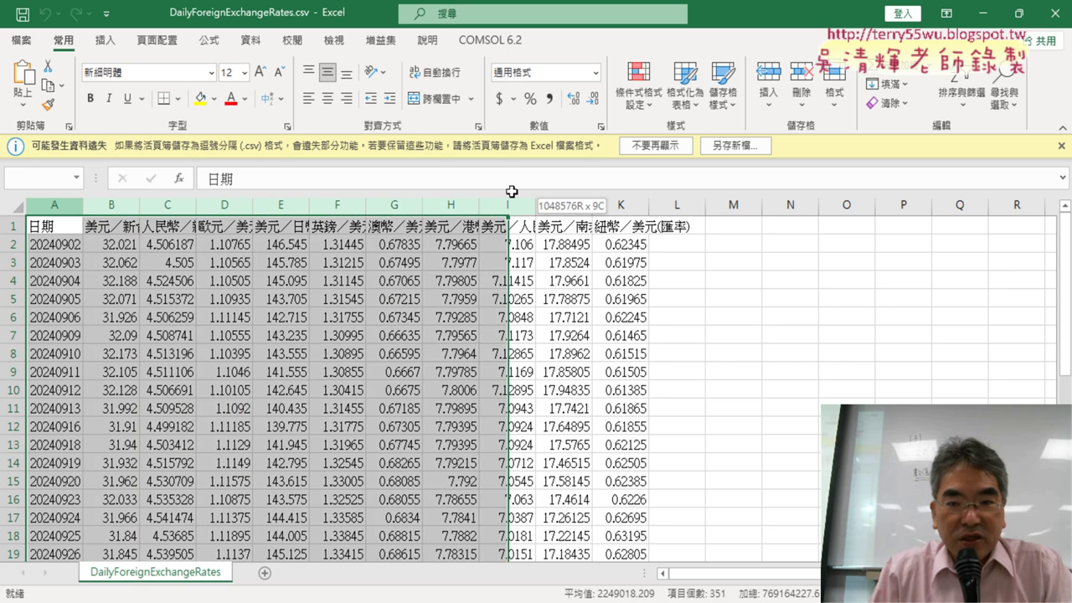
double_click(84, 205)
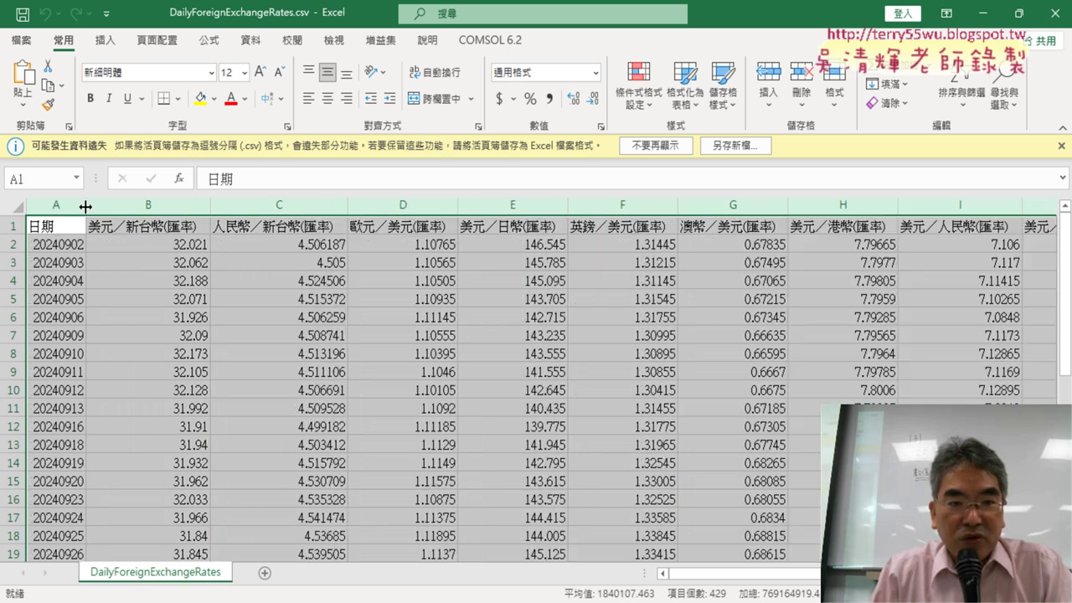
left_click(56, 209)
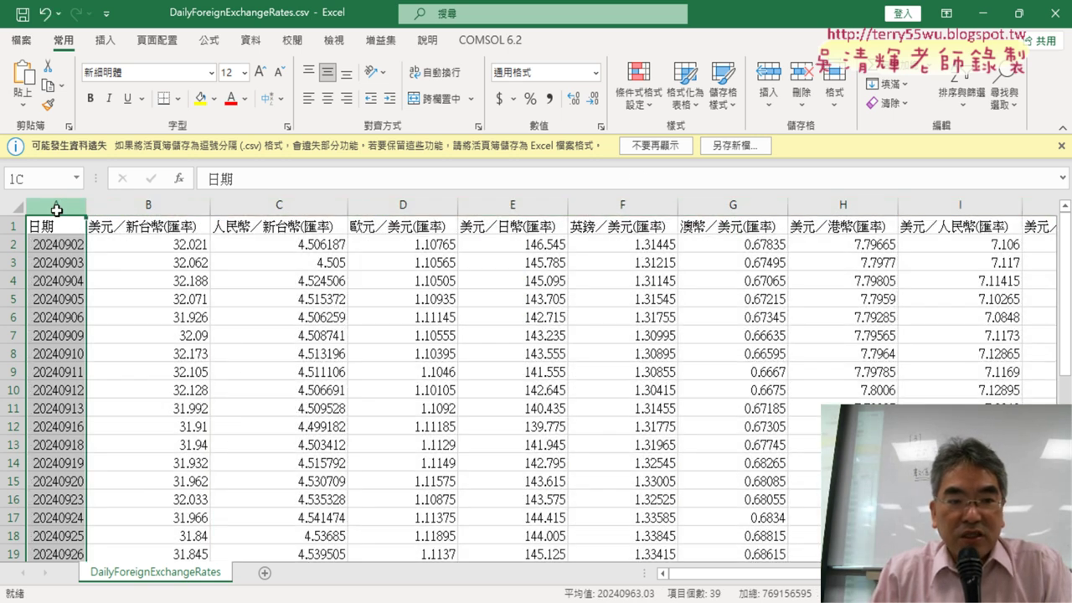
left_click(176, 206)
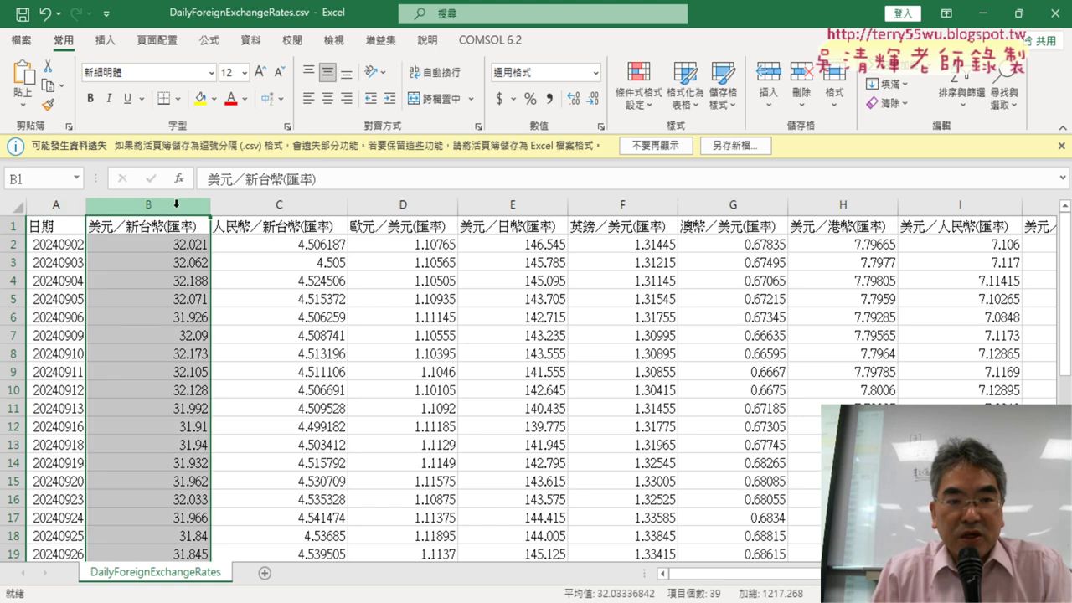
left_click(311, 210)
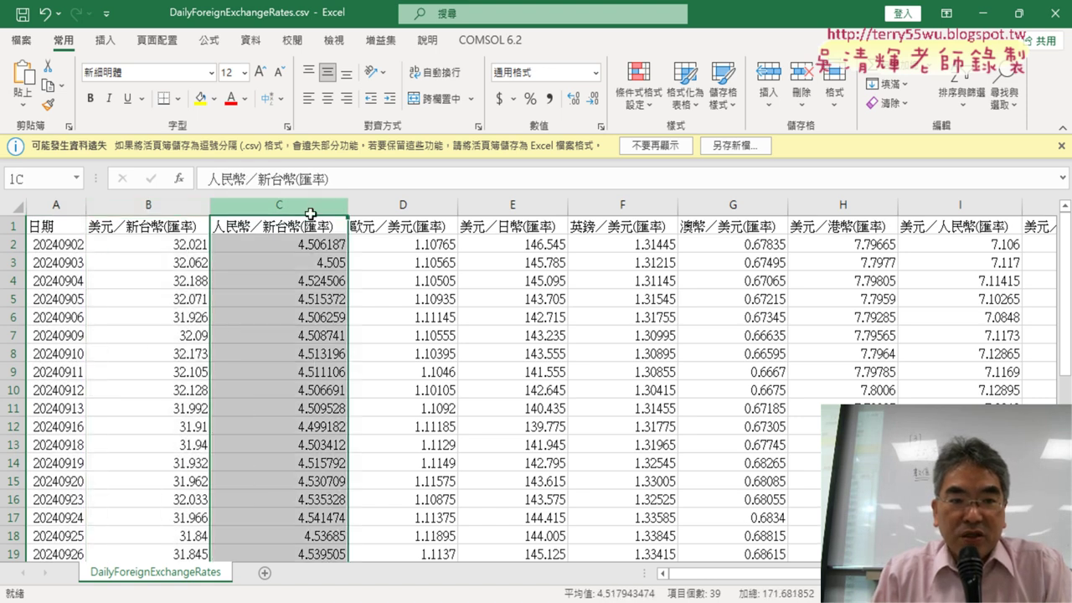
left_click(180, 206)
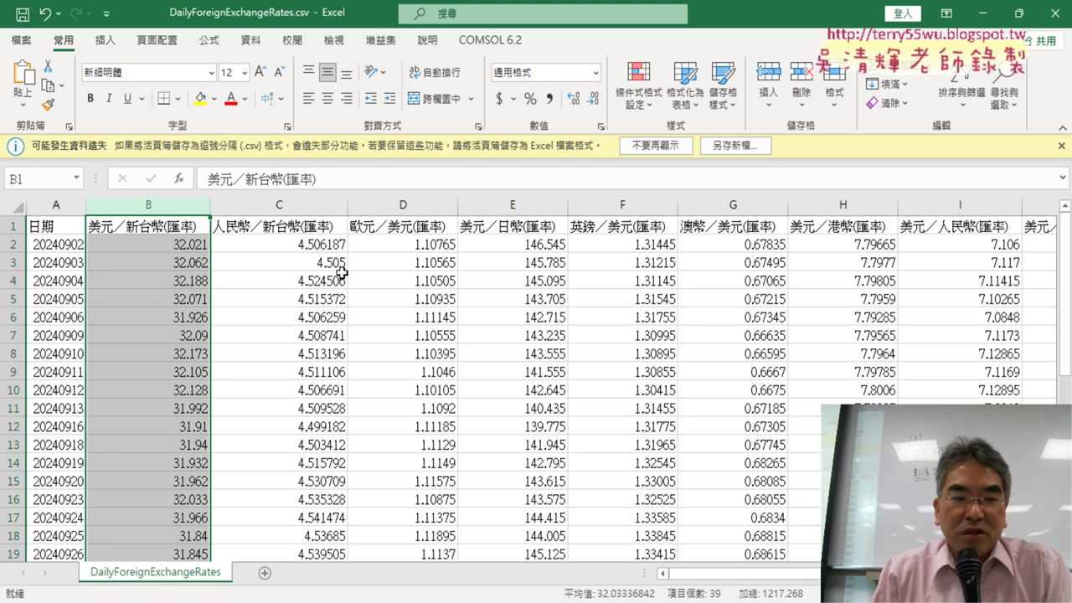
Scroll through the daily rates and select the 日期 and 美元／新台幣 columns A–B
scroll(359, 283, "down", 3)
scroll(361, 286, "down", 4)
scroll(361, 285, "down", 1)
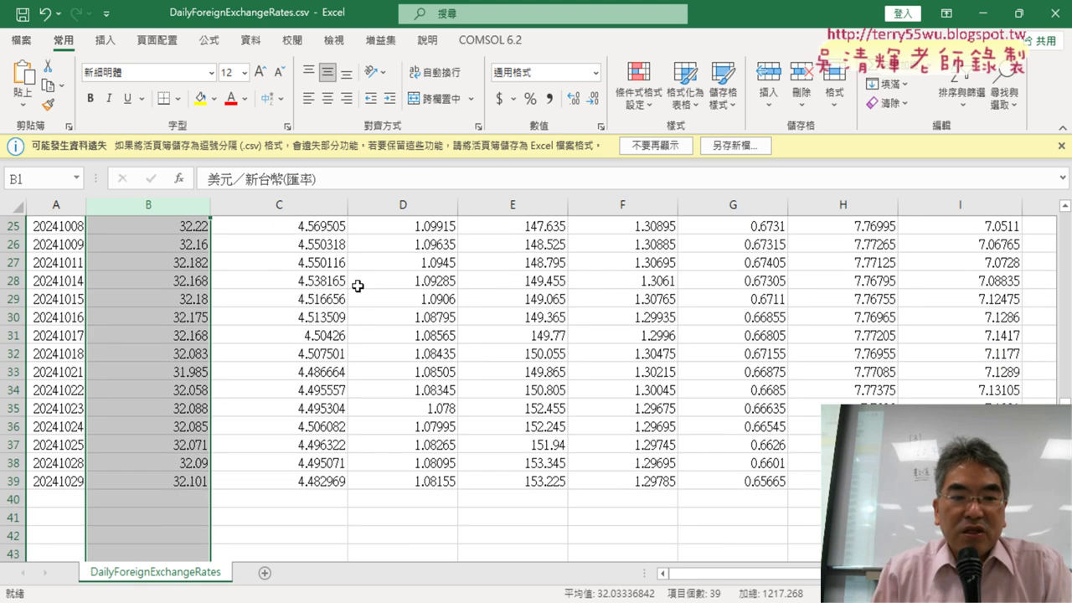
scroll(359, 285, "up", 2)
scroll(357, 284, "up", 3)
scroll(355, 284, "up", 3)
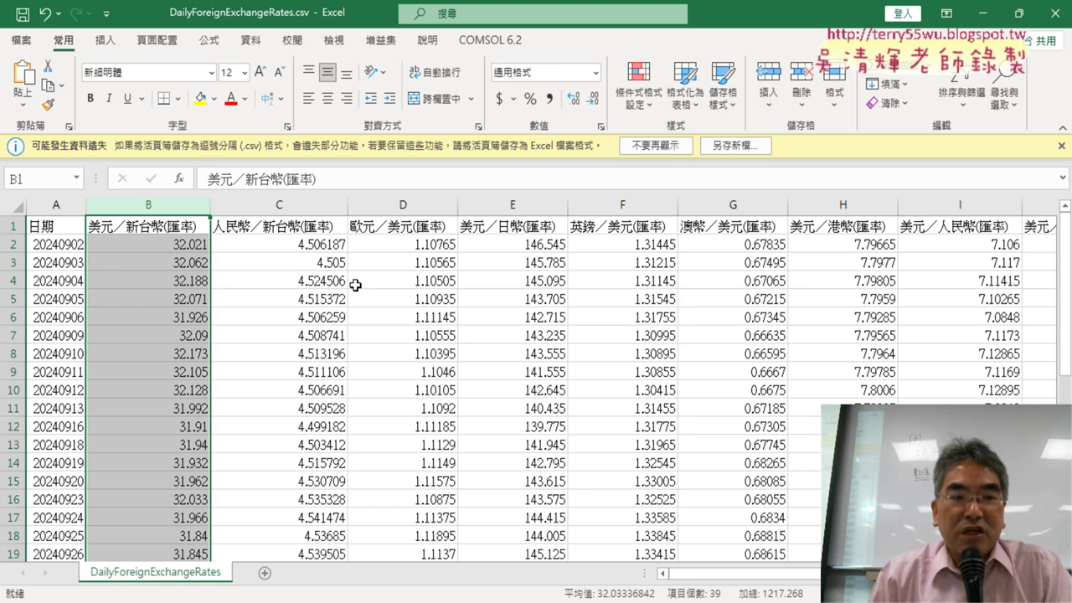
left_click(66, 211)
left_click_drag(65, 211, 137, 207)
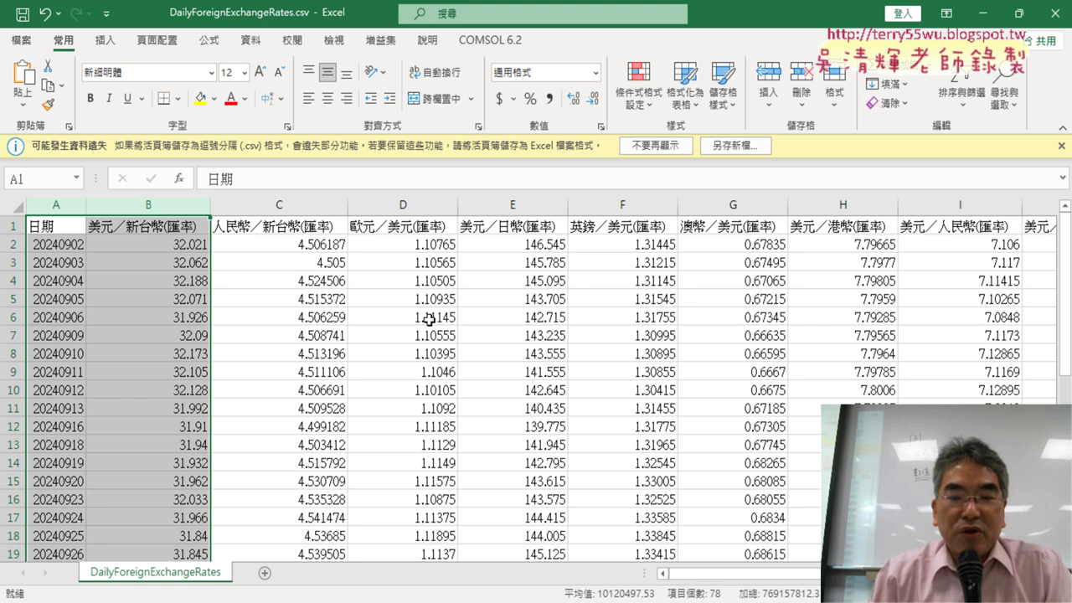
scroll(541, 389, "right", 1)
scroll(540, 390, "right", 2)
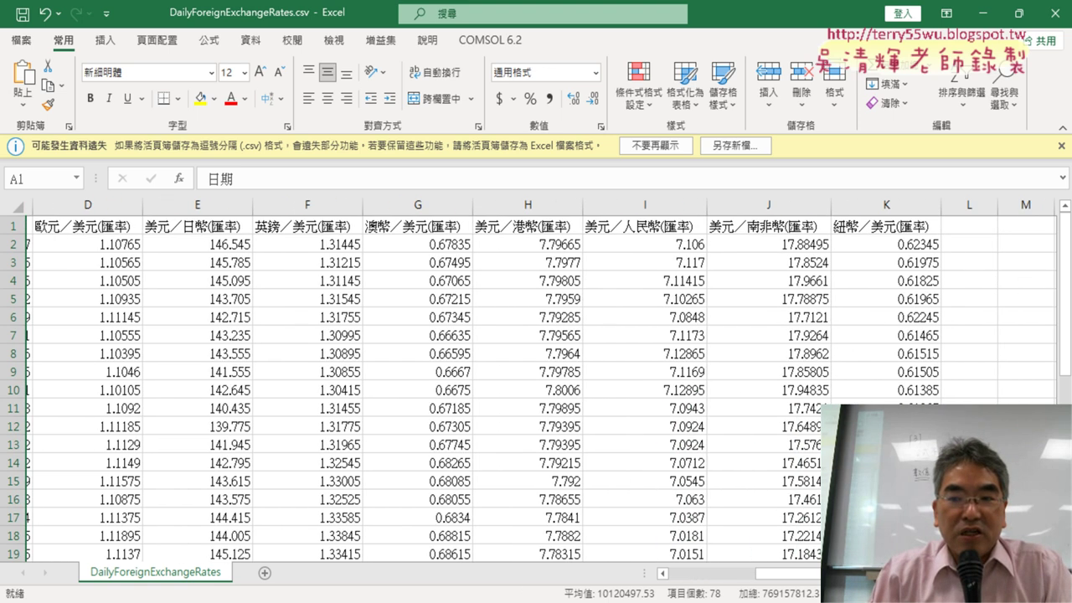
scroll(540, 389, "right", 2)
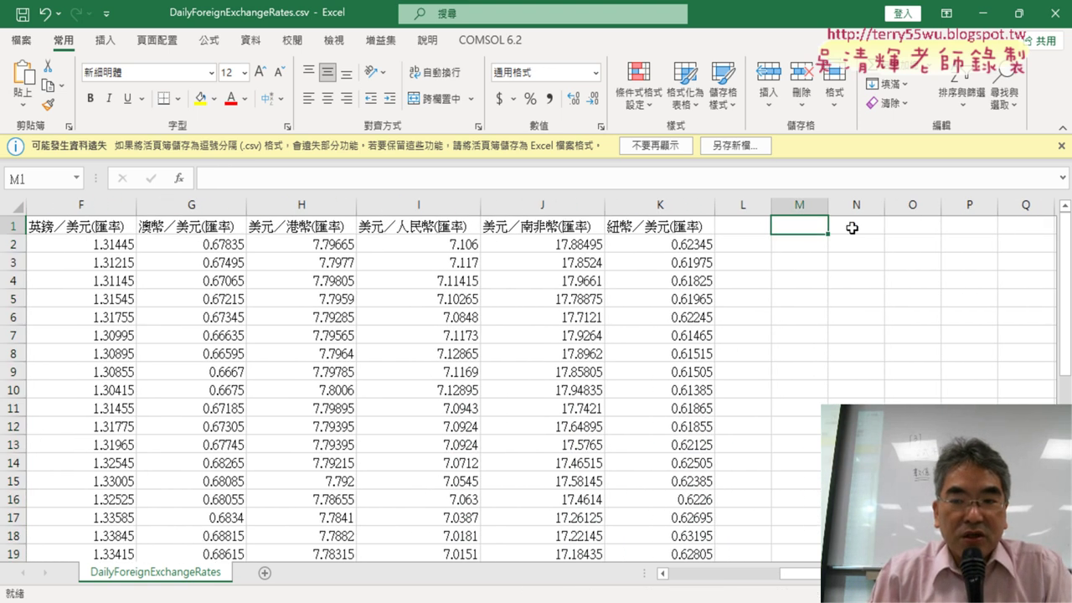
left_click(745, 204)
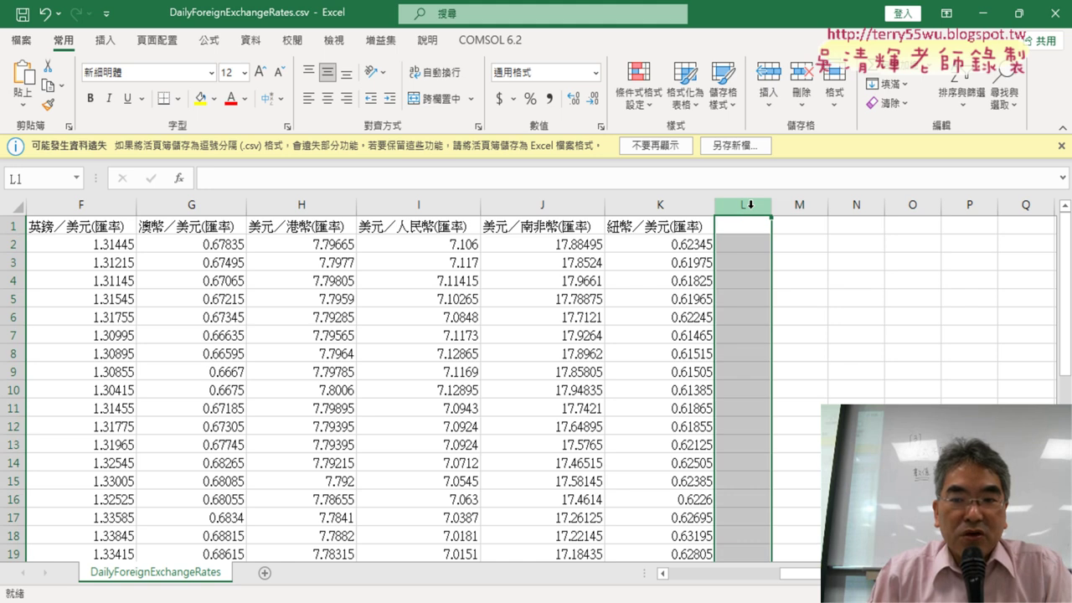
left_click(818, 224)
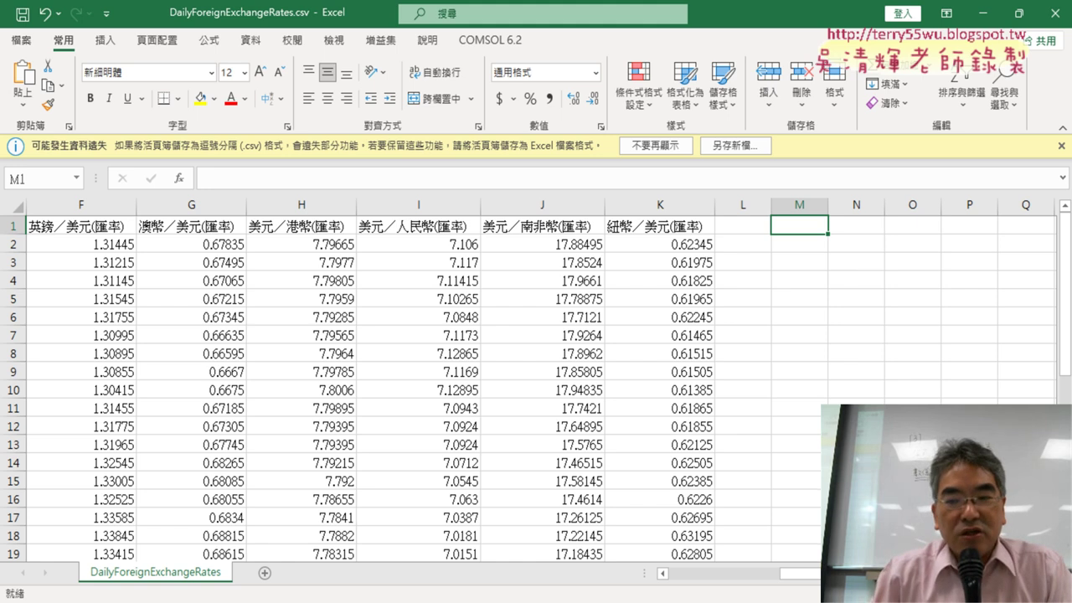
left_click_drag(800, 574, 670, 573)
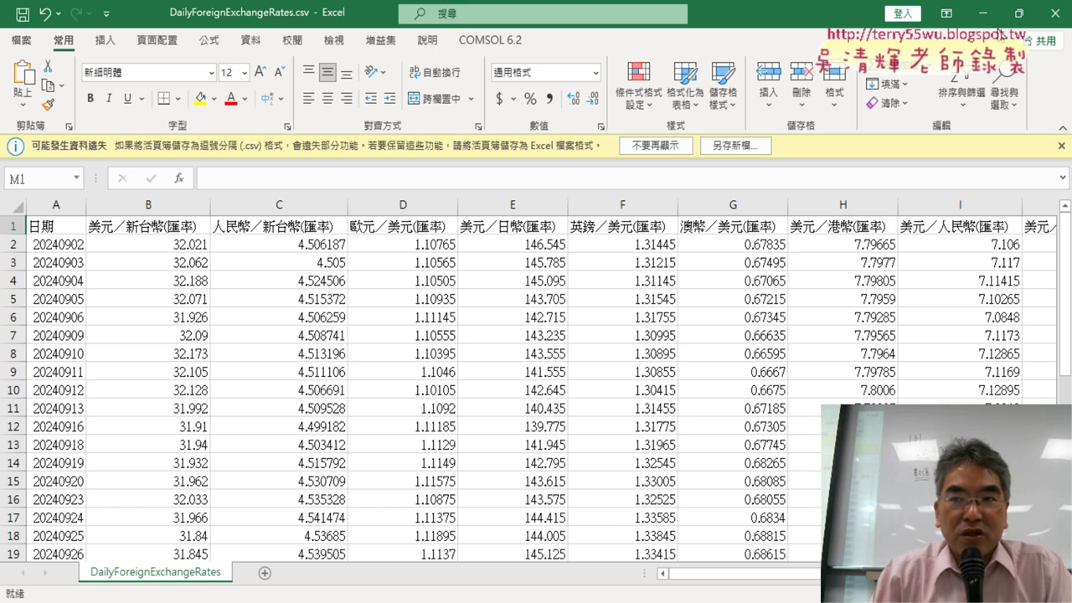
Close DailyForeignExchangeRates.csv with Don't Save, leaving the data.gov.tw 檢視資料 details visible
left_click(989, 15)
left_click(589, 335)
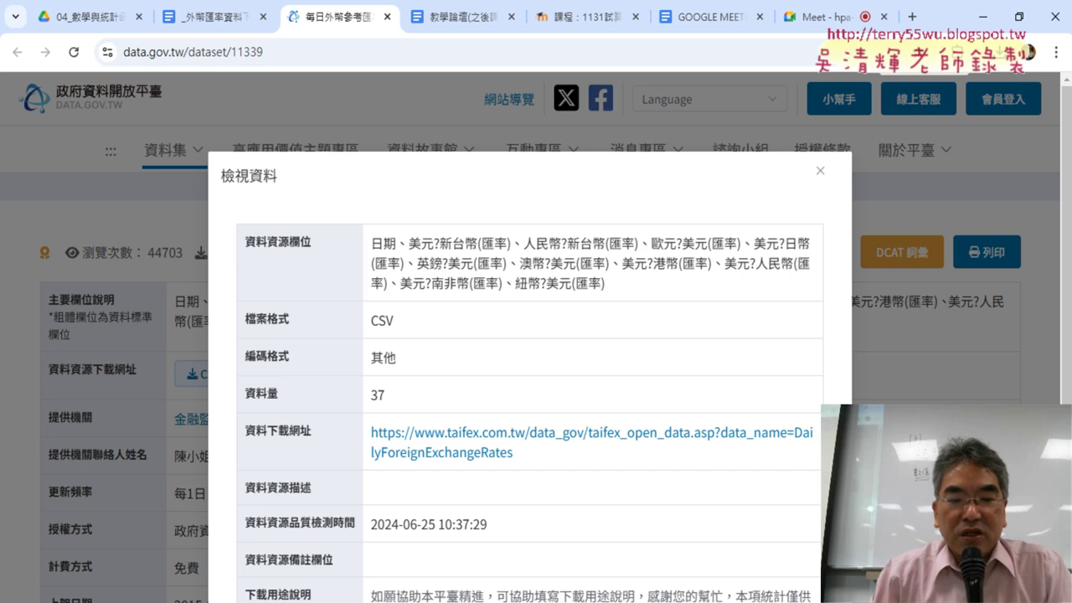
key("alt+Tab")
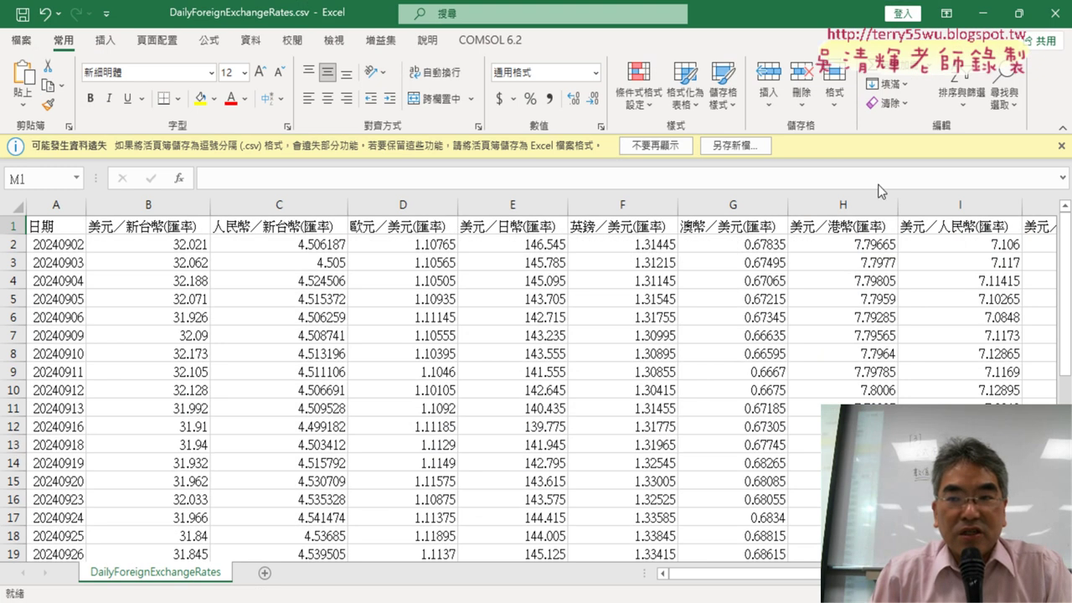
left_click(1057, 14)
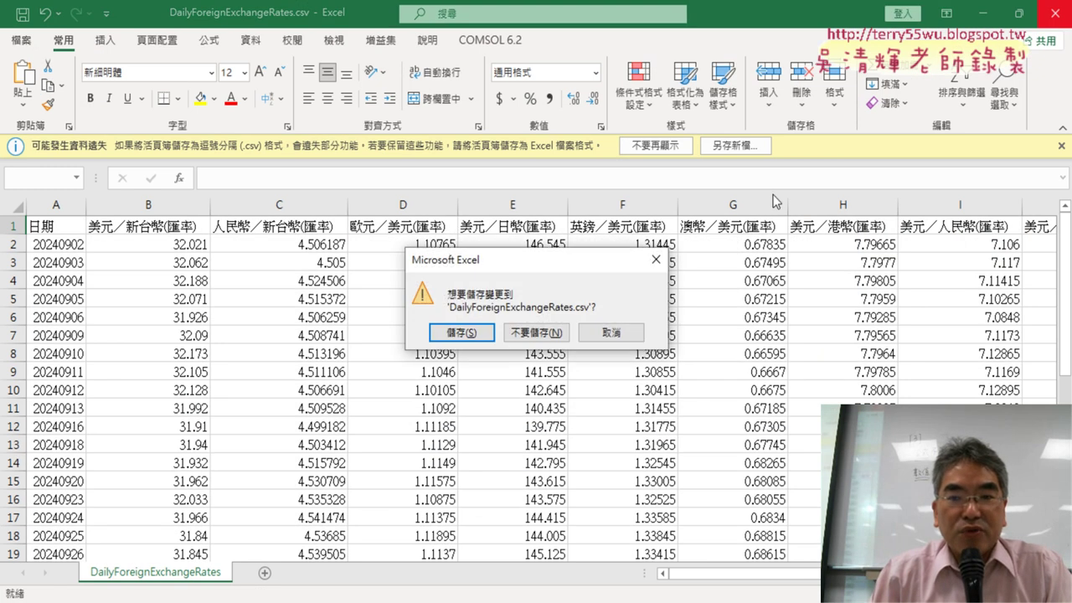
left_click(538, 333)
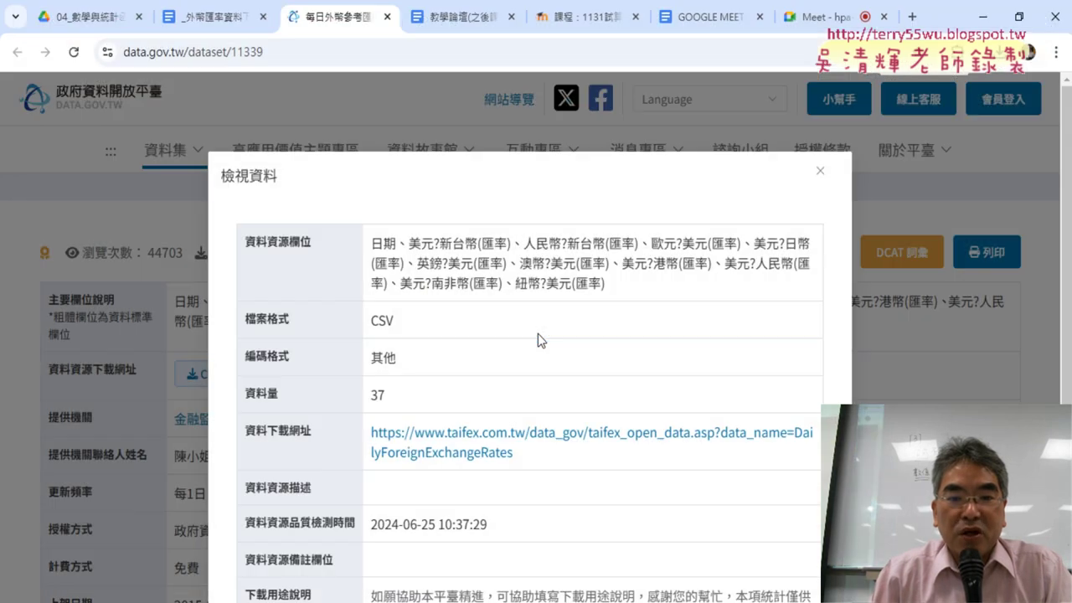
Launch Excel from the Start menu and create blank workbook 活頁簿1
key("super")
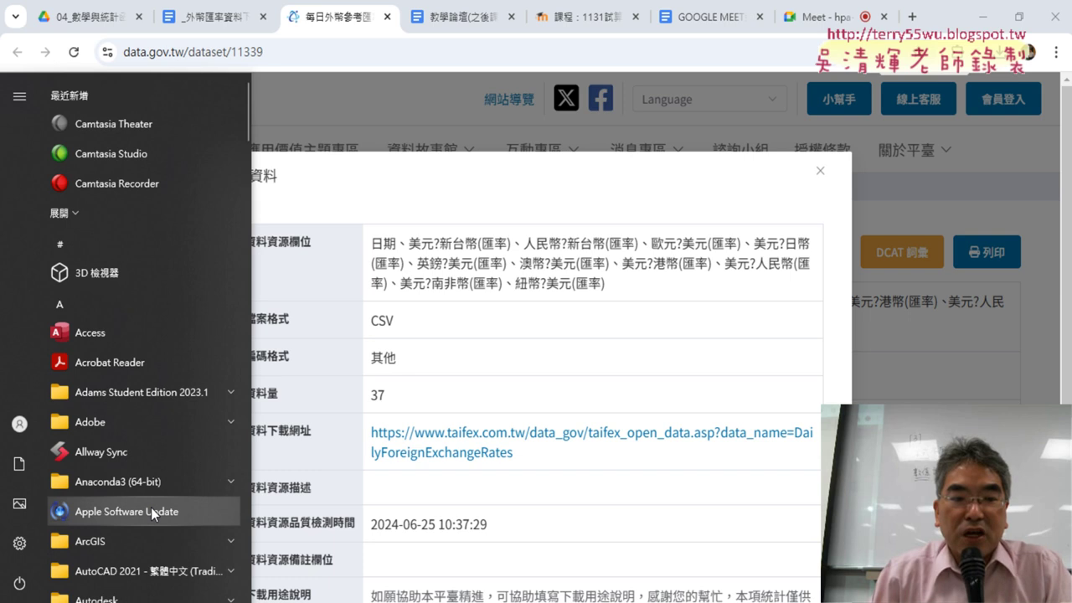
scroll(151, 507, "down", 4)
scroll(154, 474, "down", 3)
scroll(154, 475, "down", 4)
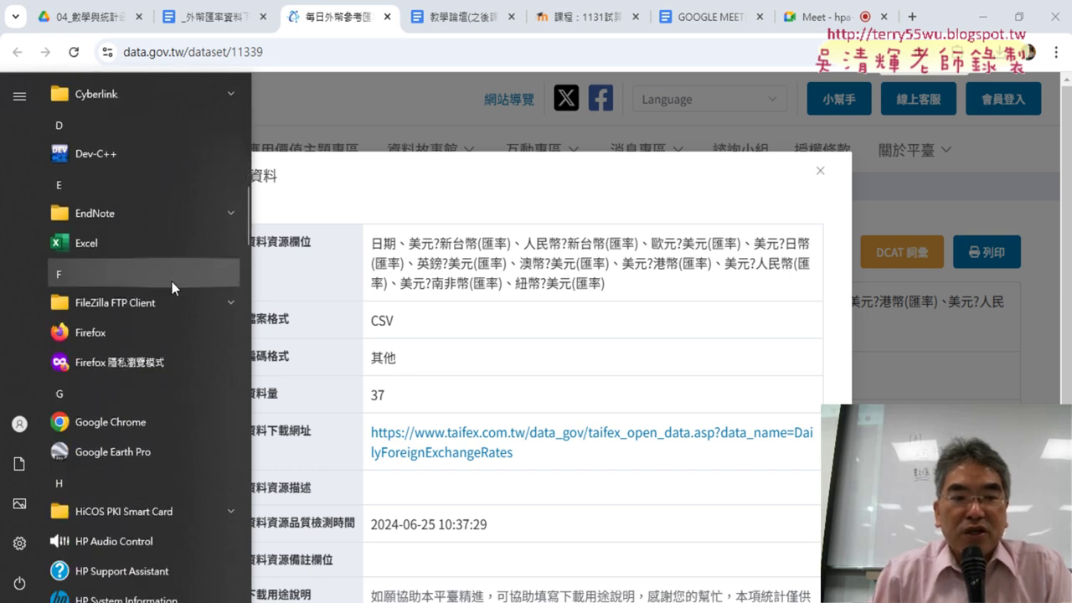
left_click(171, 249)
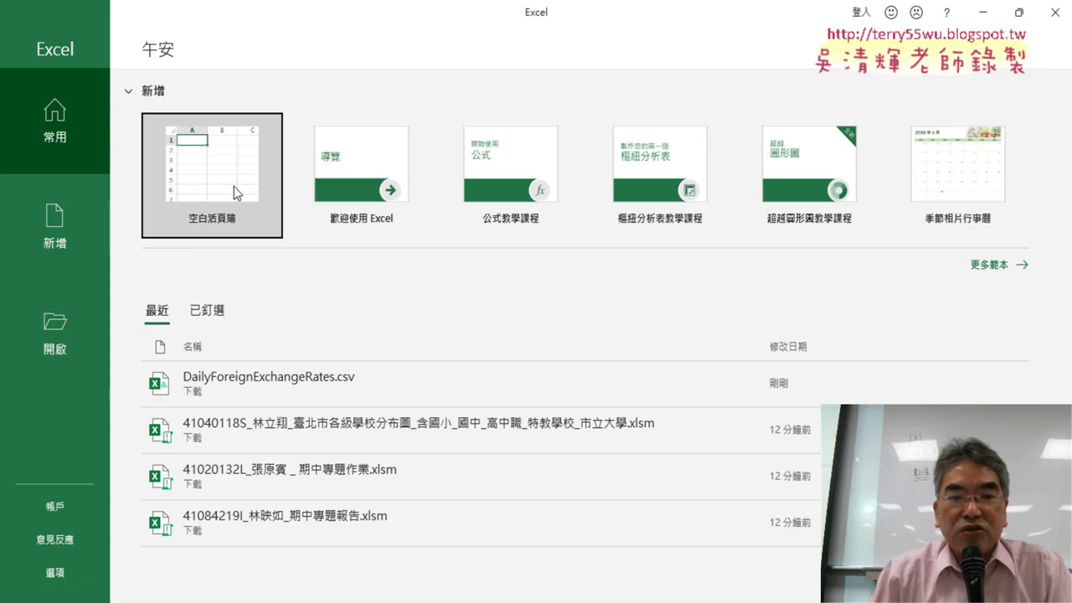
left_click(219, 167)
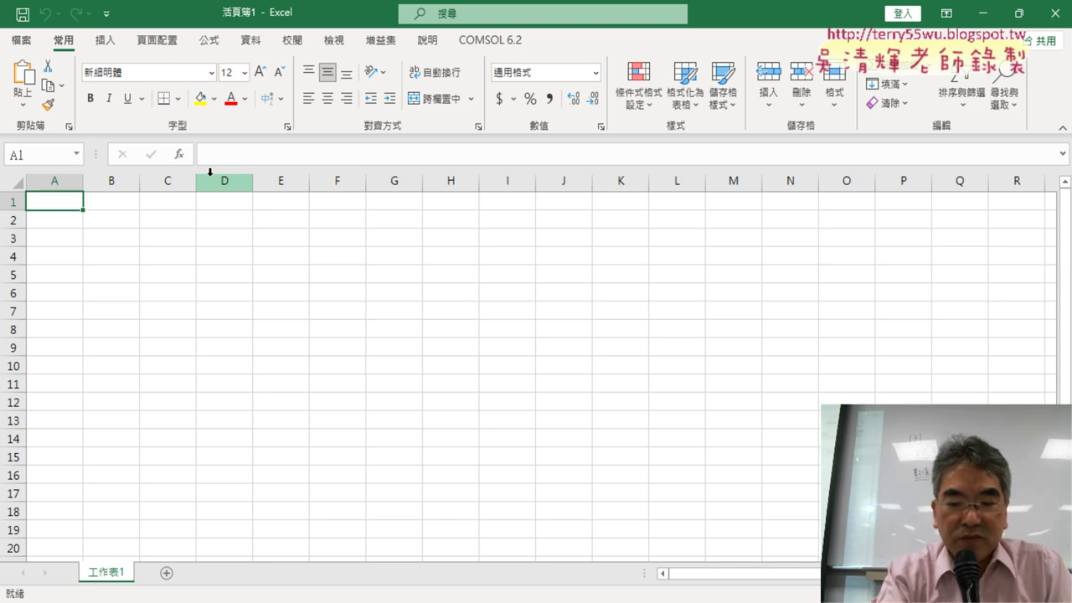
Enable the 開發人員 (Developer) tab through Excel Options' Customize Ribbon
key("alt+F11")
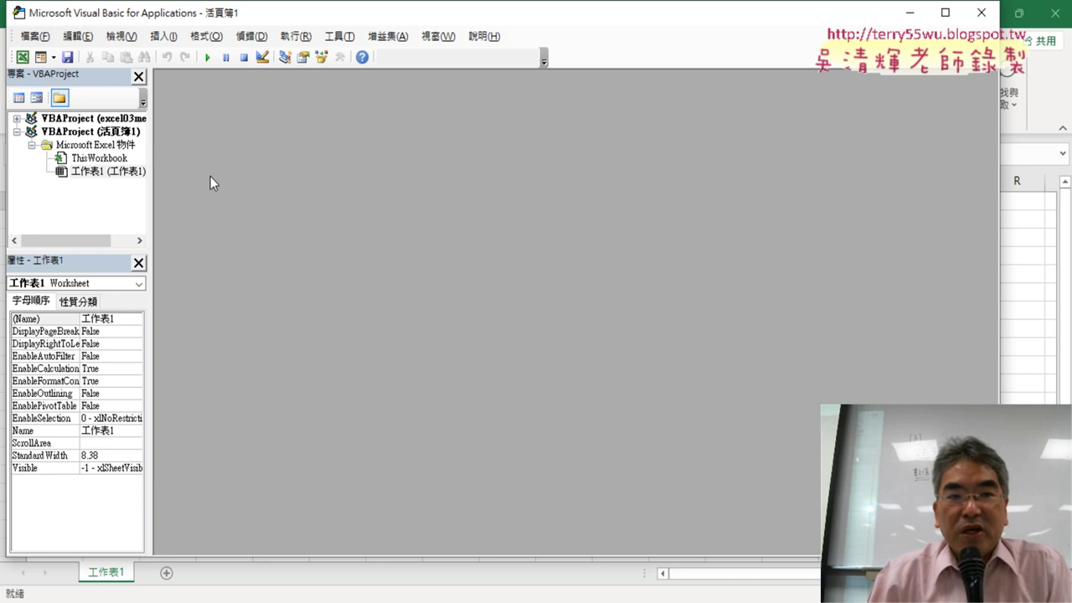
left_click(982, 13)
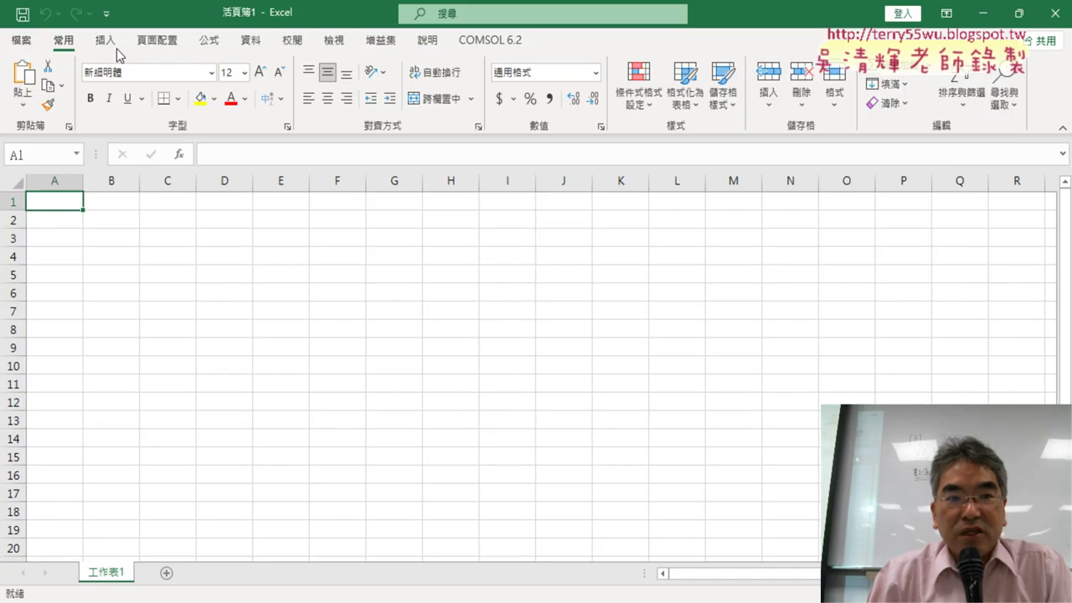
left_click(106, 14)
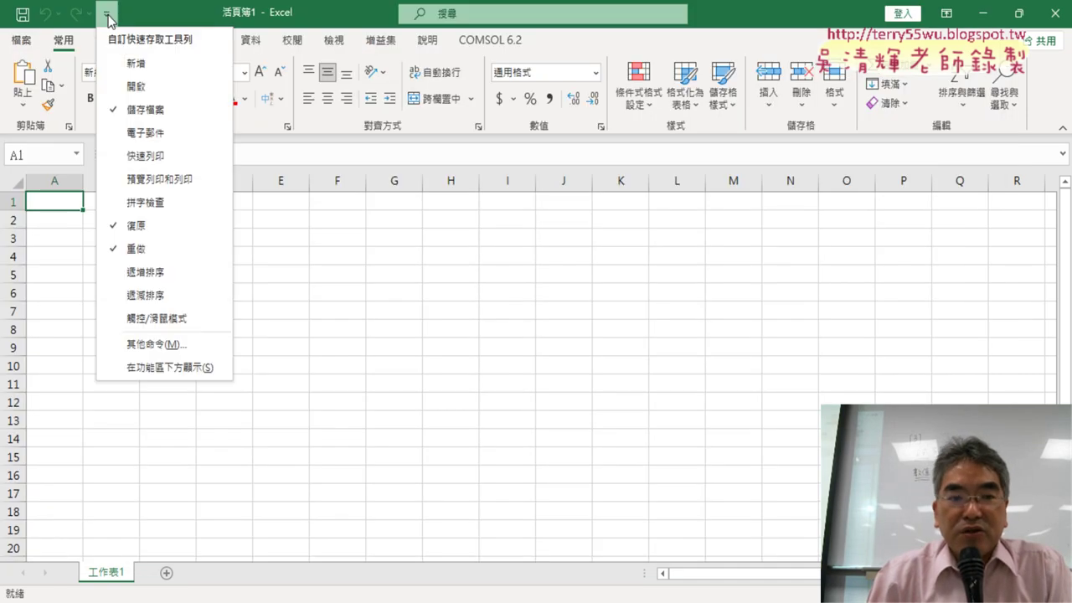
left_click(151, 347)
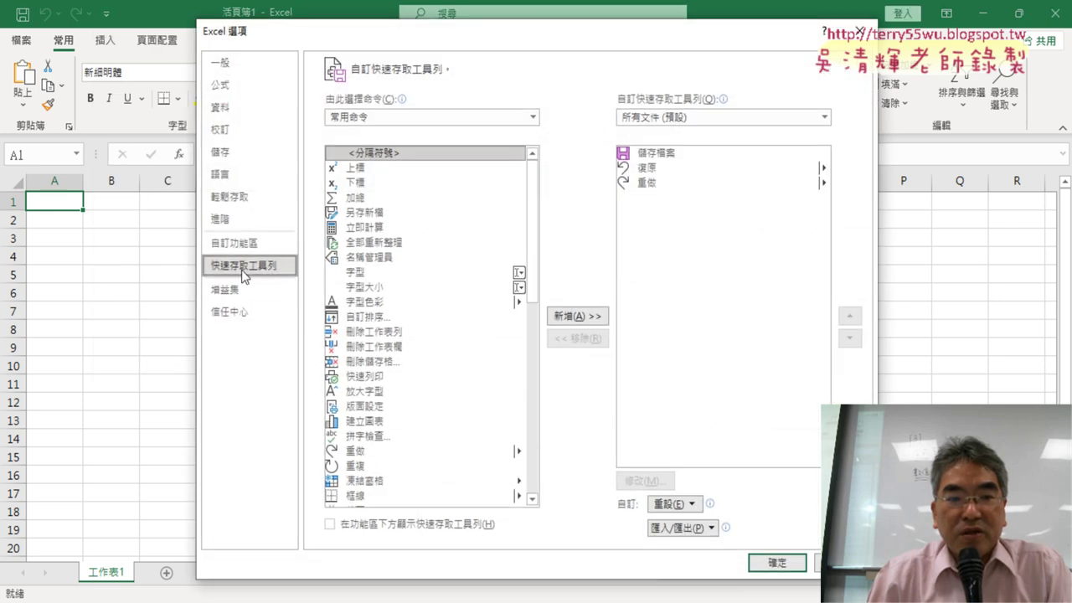
left_click(253, 244)
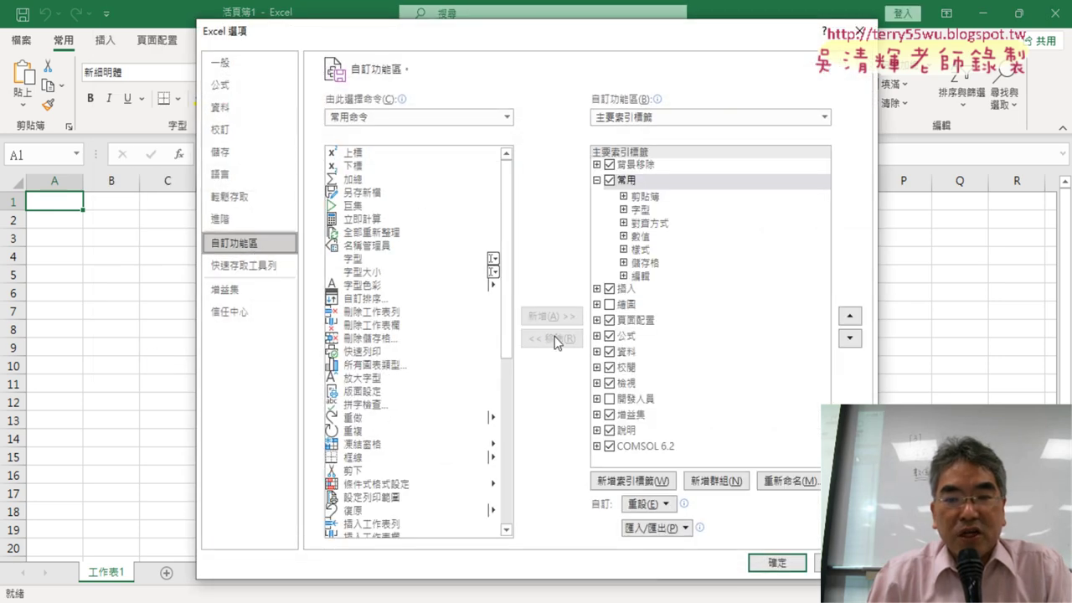
left_click(641, 402)
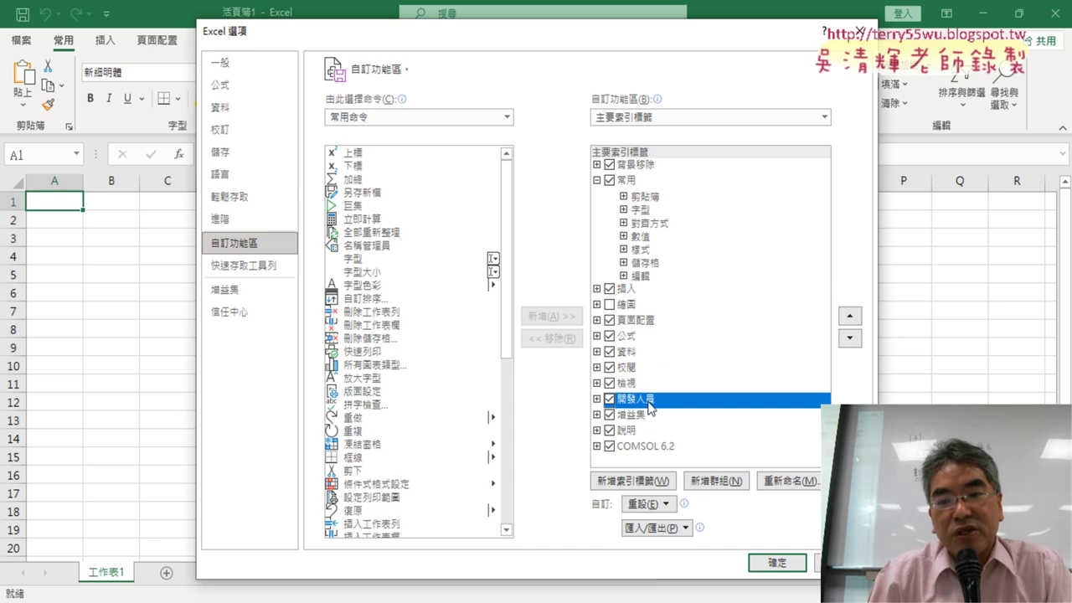
left_click(777, 562)
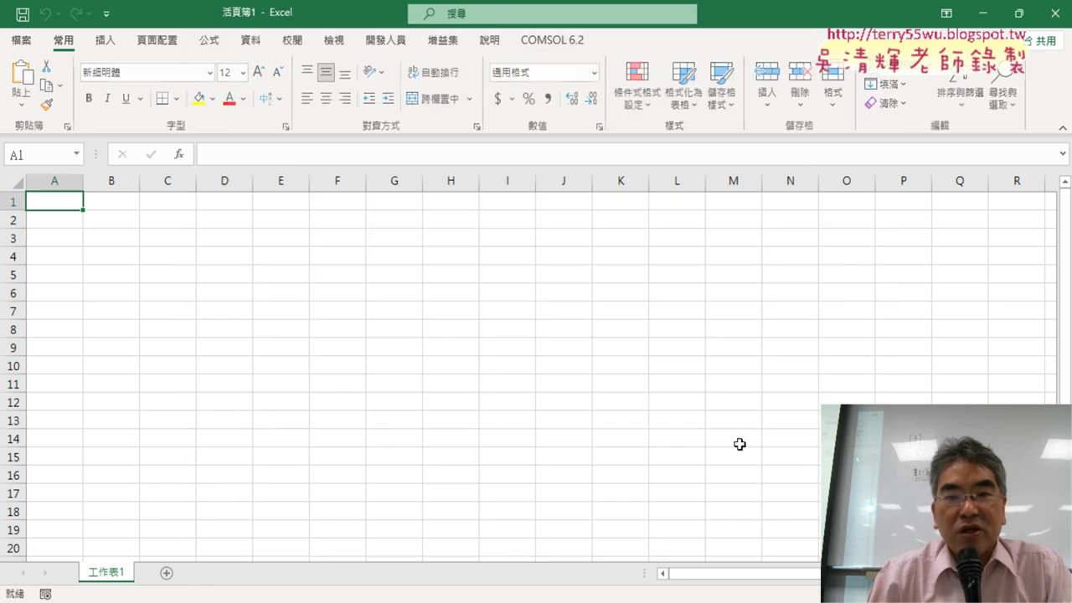
Open Visual Basic from 開發人員 and resize the editor into a smaller window over the sheet
left_click(388, 40)
left_click(37, 84)
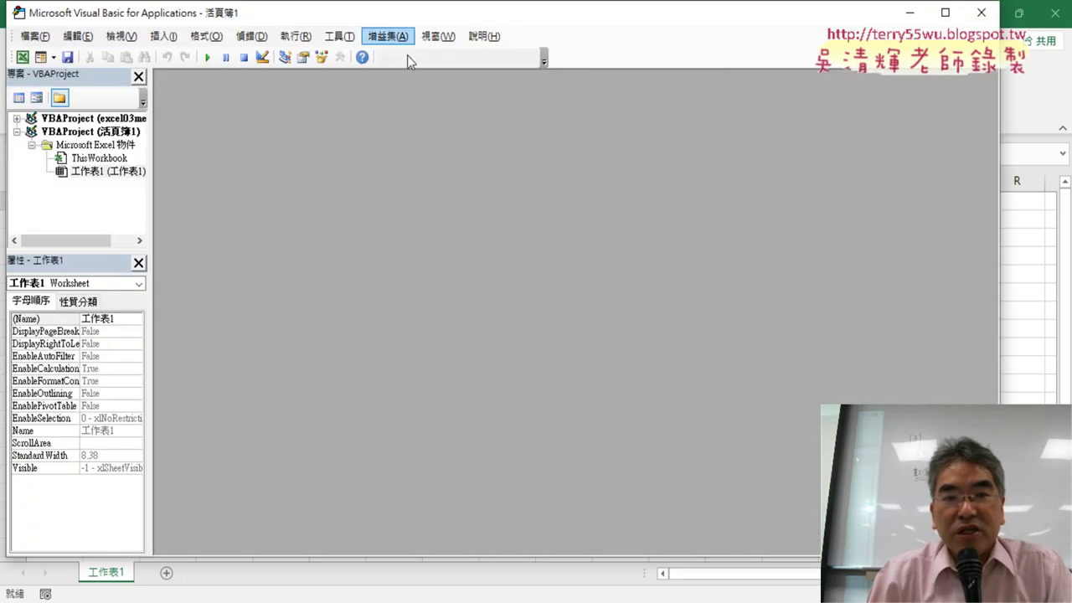
double_click(410, 12)
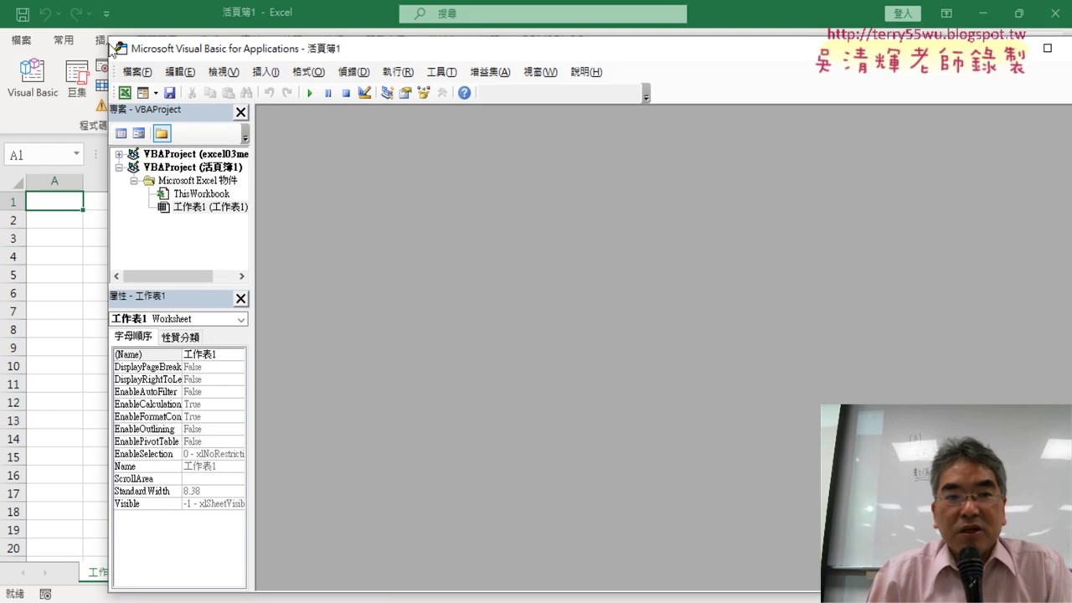
left_click_drag(105, 37, 303, 131)
left_click_drag(443, 143, 325, 48)
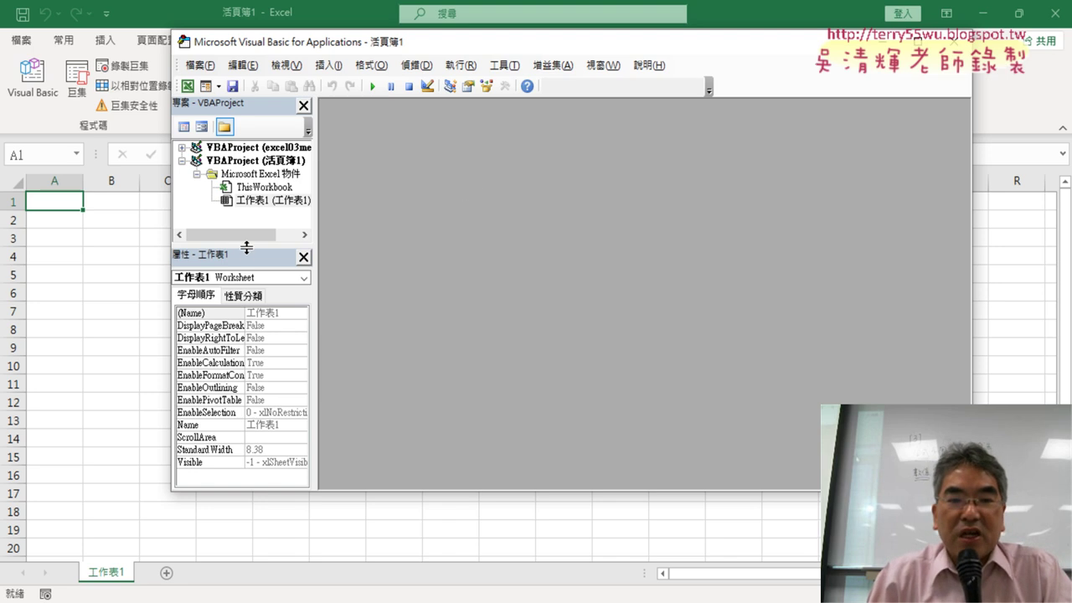
left_click_drag(241, 248, 241, 315)
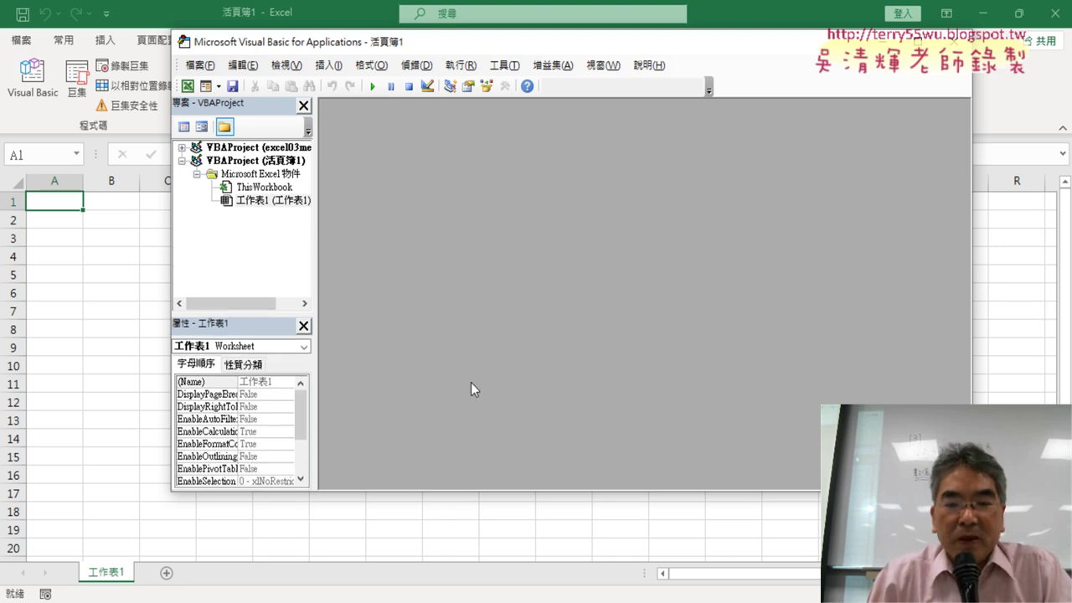
Return to the browser's Google Drive folder 04_數學與統計函數
mouse_move(478, 597)
left_click(392, 515)
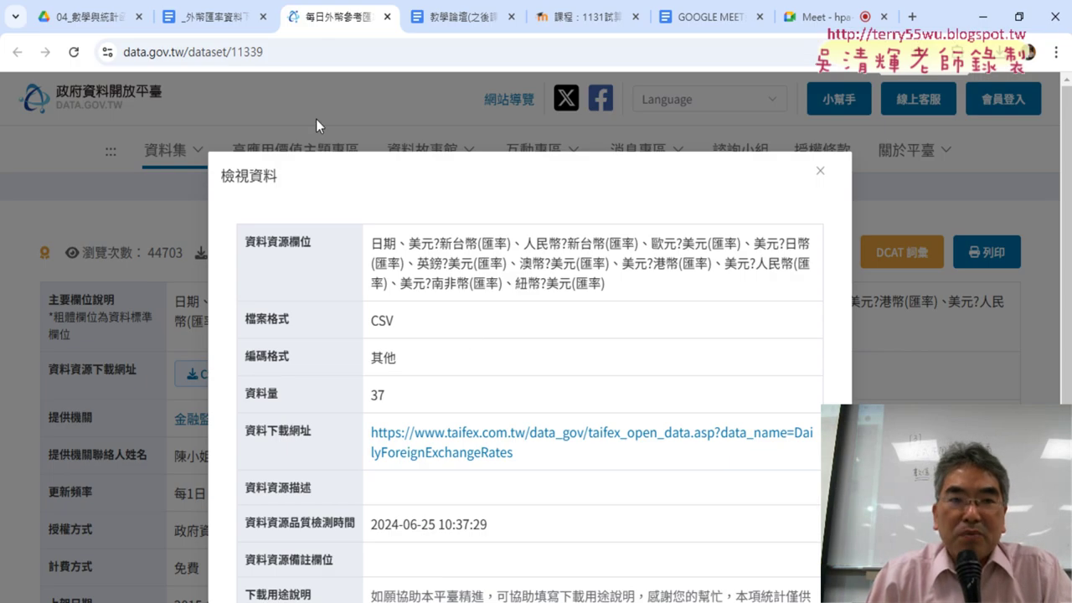
left_click(83, 22)
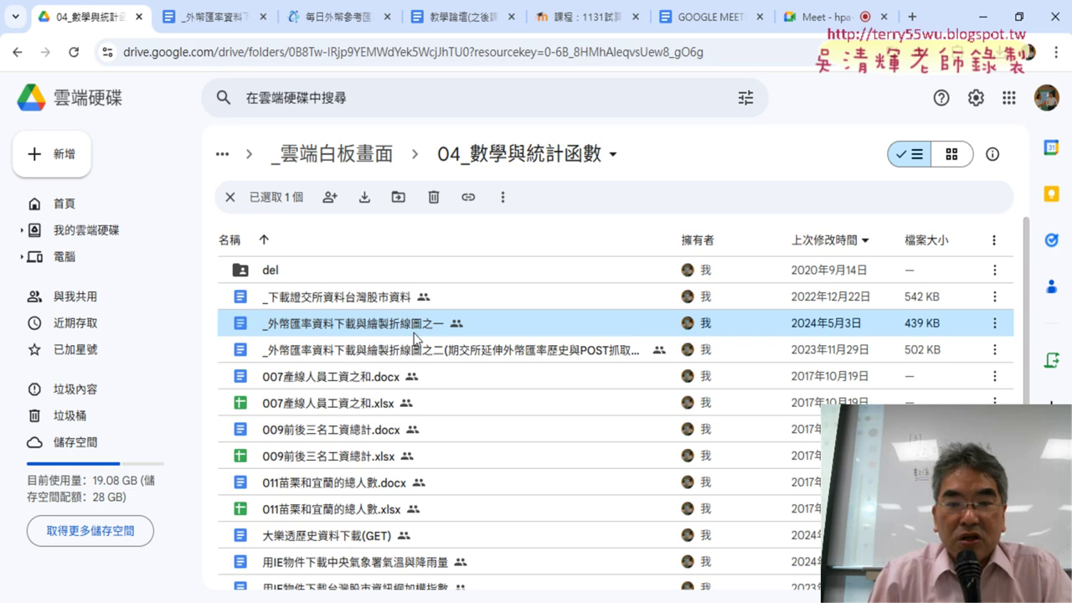
Copy the Sub 匯率下載 QueryTables sample from the tutorial doc and return to the VBA editor
left_click(216, 17)
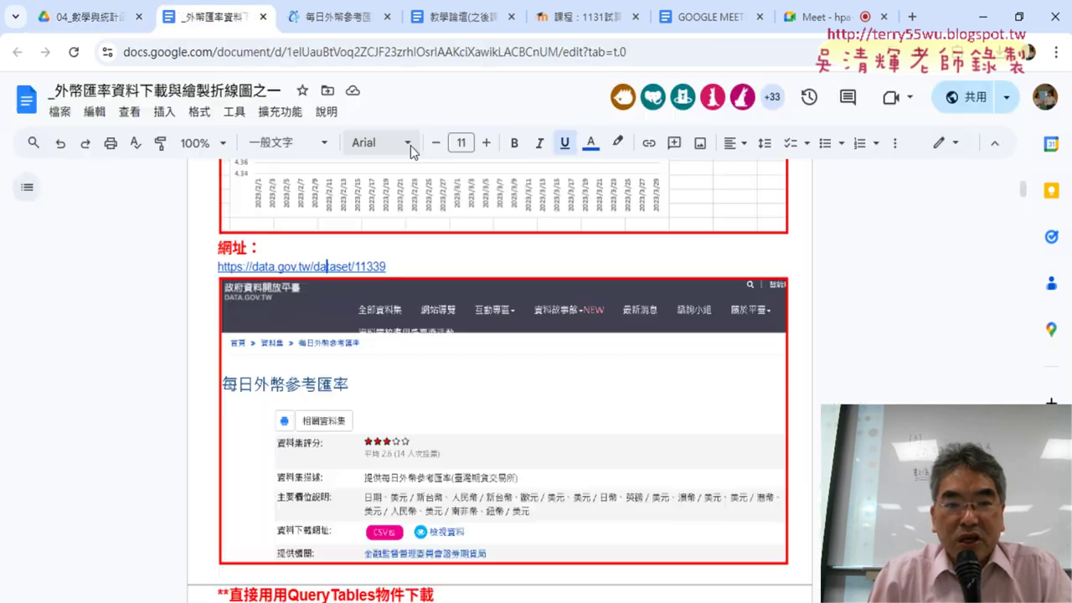
scroll(695, 254, "down", 5)
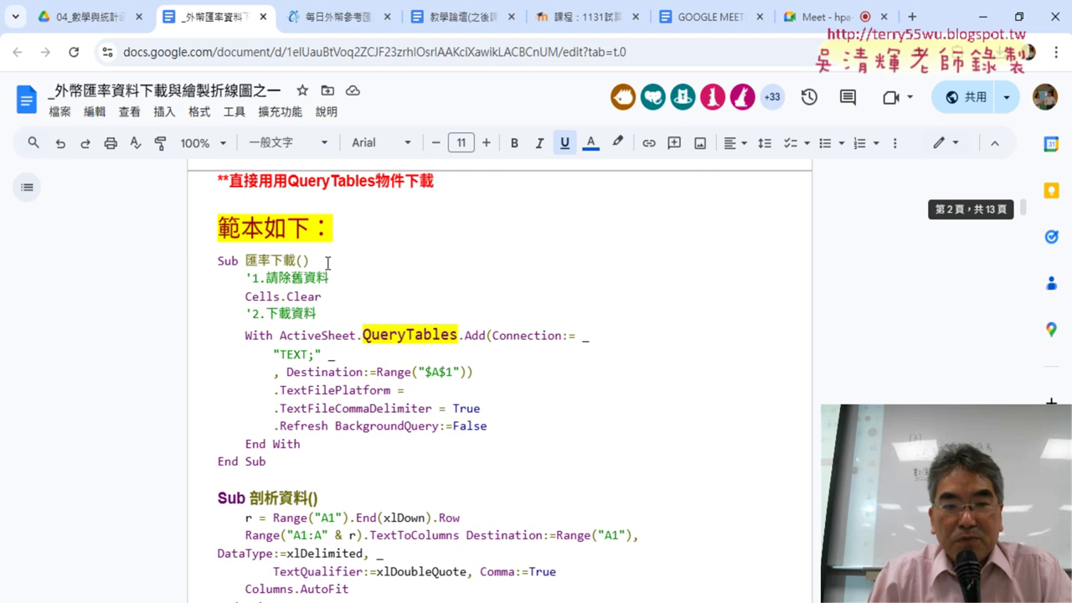
left_click_drag(206, 261, 606, 443)
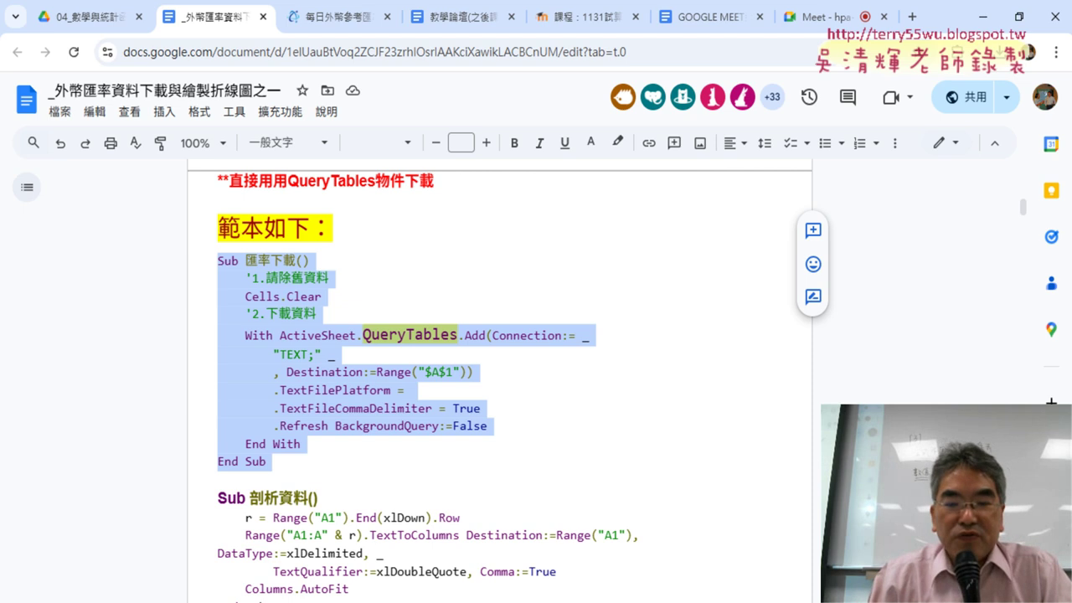
mouse_move(518, 600)
left_click(572, 570)
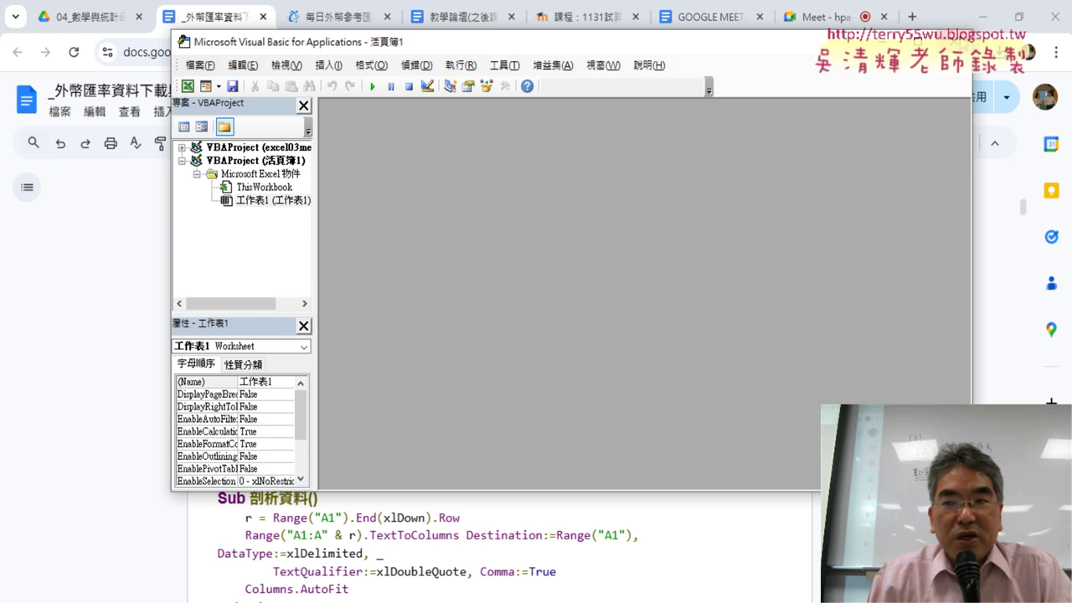
Insert a new Module1 into the VBA project and maximize its code window
left_click(946, 17)
left_click(983, 16)
left_click(328, 65)
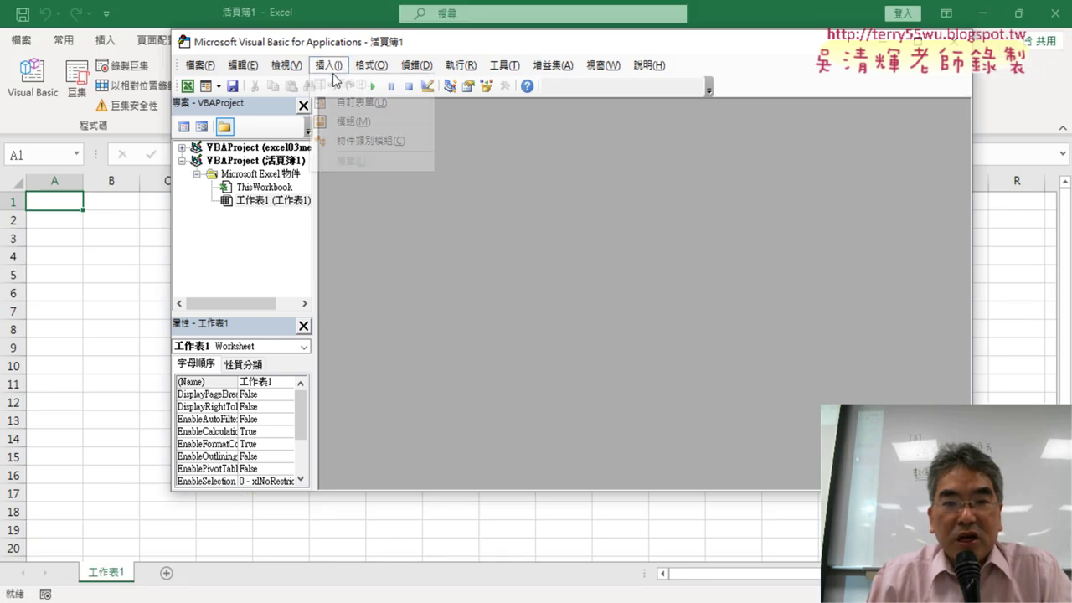
left_click(362, 121)
double_click(508, 157)
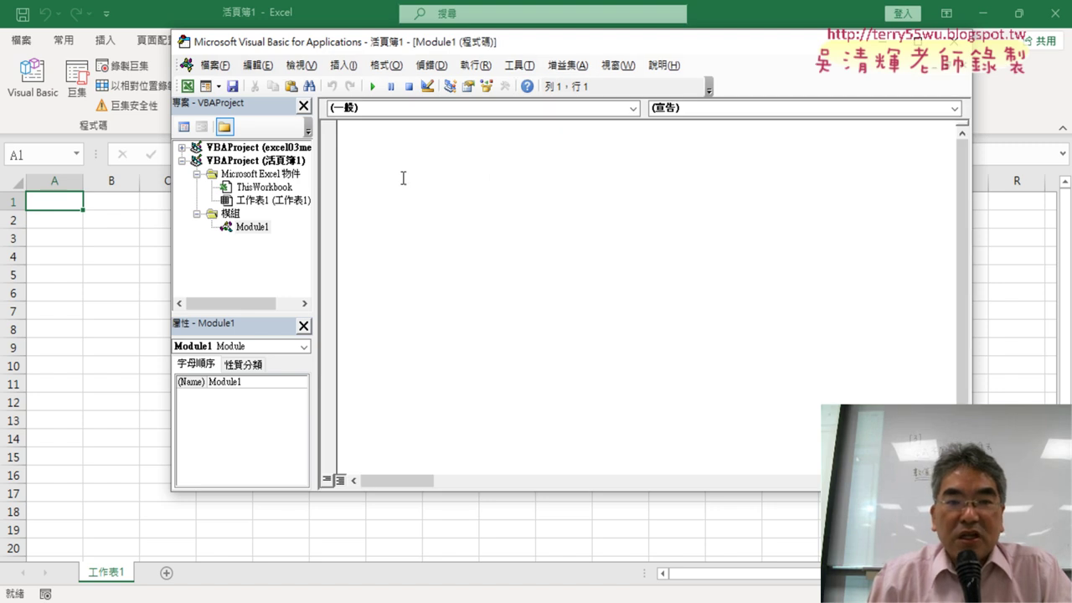
left_click_drag(437, 47, 495, 107)
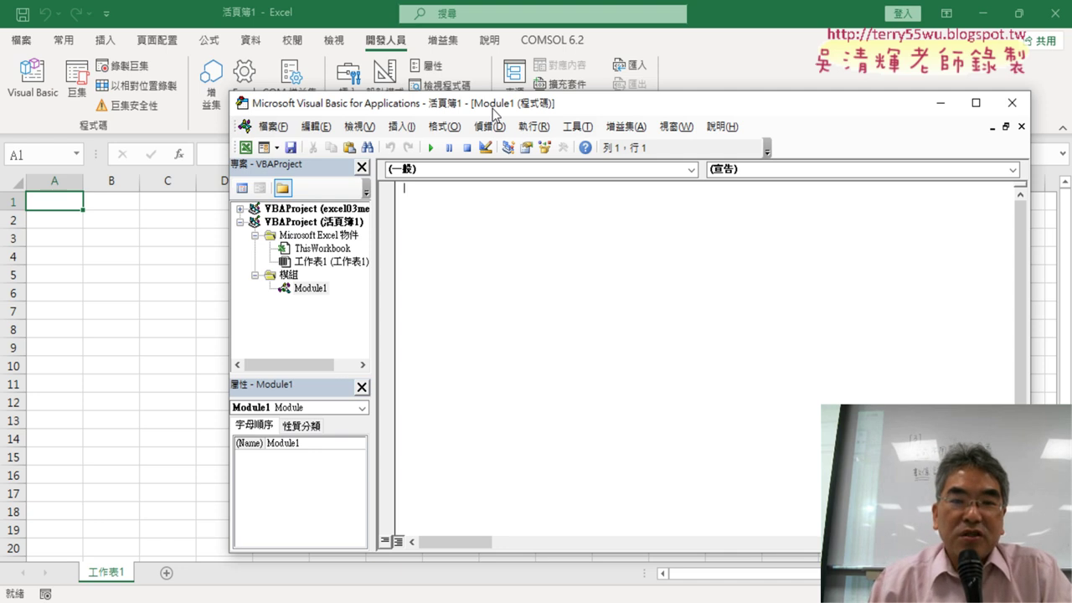
Paste the copied 匯率下載 macro code into Module1
right_click(474, 211)
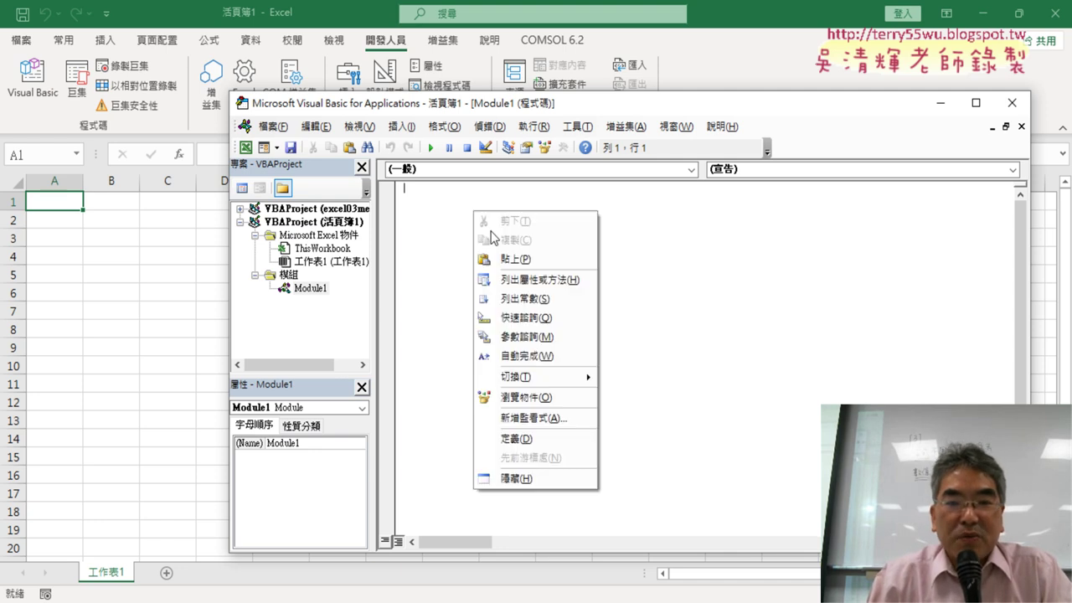
left_click(515, 260)
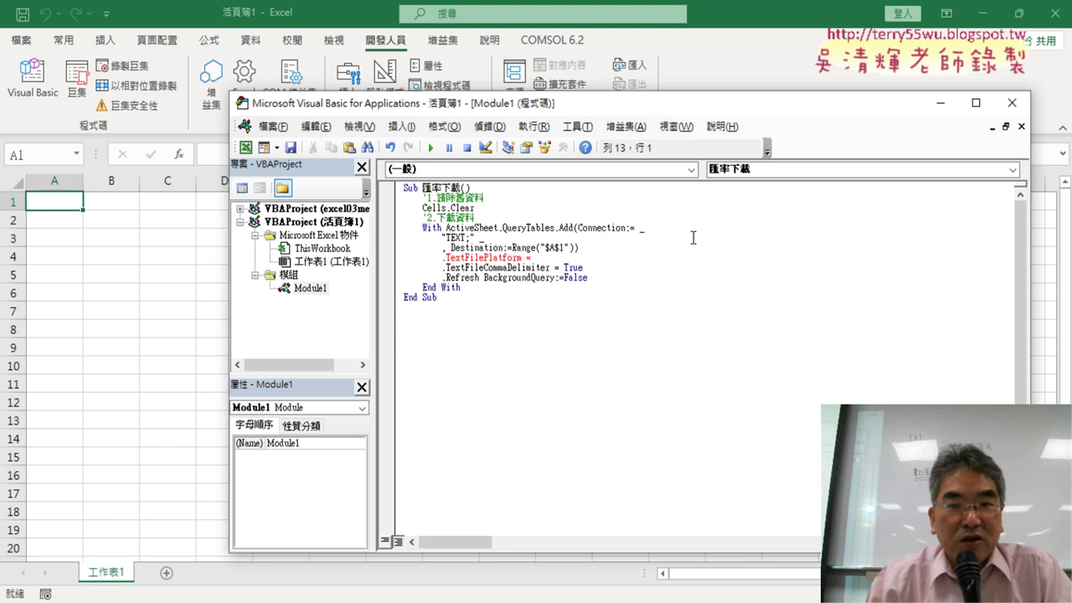
left_click(577, 127)
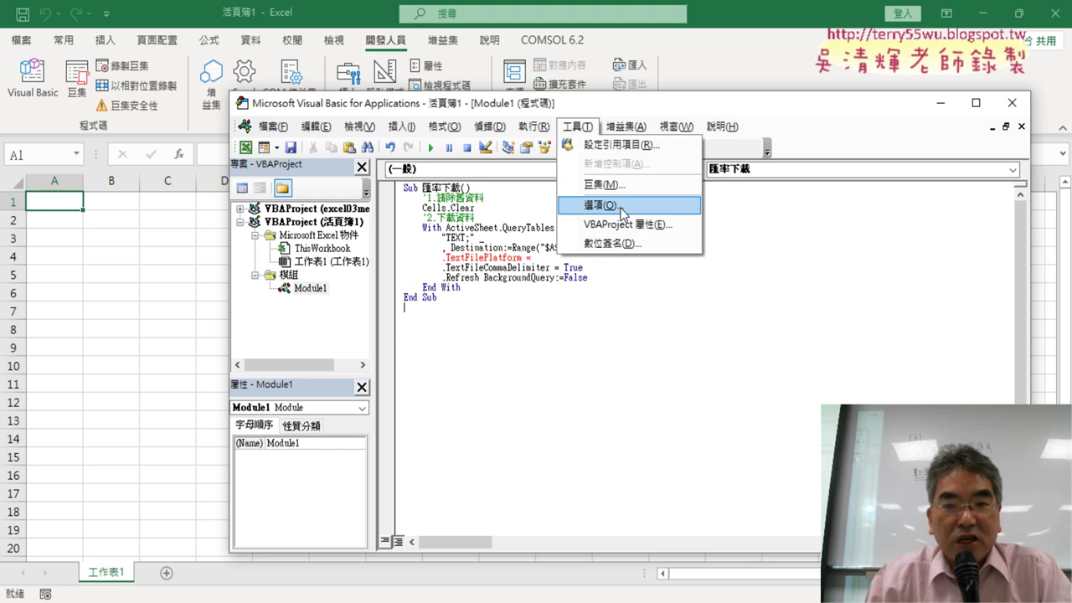
Set the VBA editor's code font size to 12 on the 撰寫風格 options tab
left_click(622, 210)
left_click(452, 148)
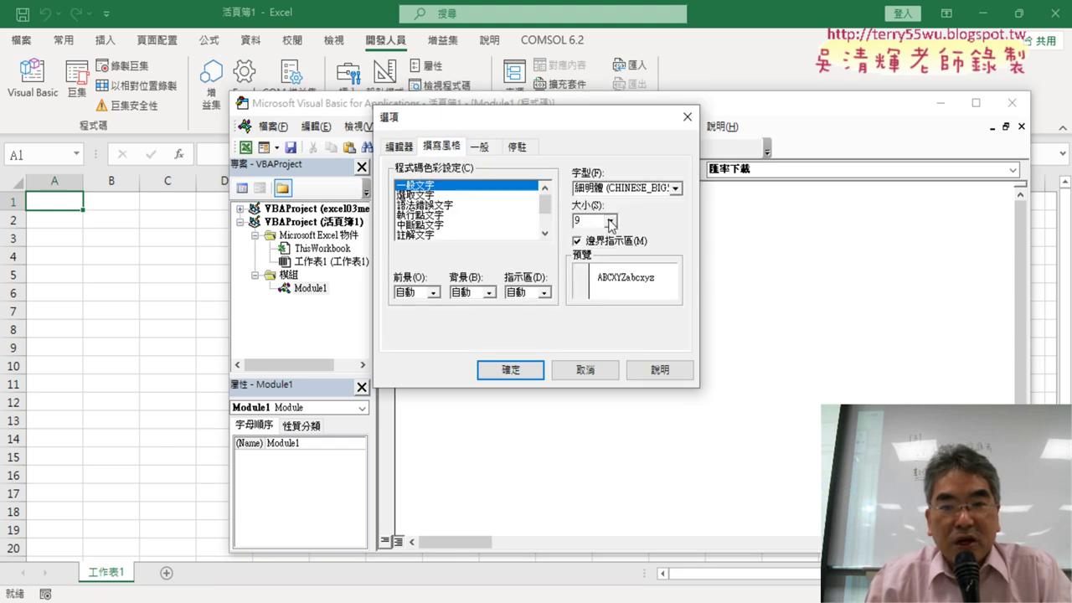
left_click(611, 222)
left_click(589, 263)
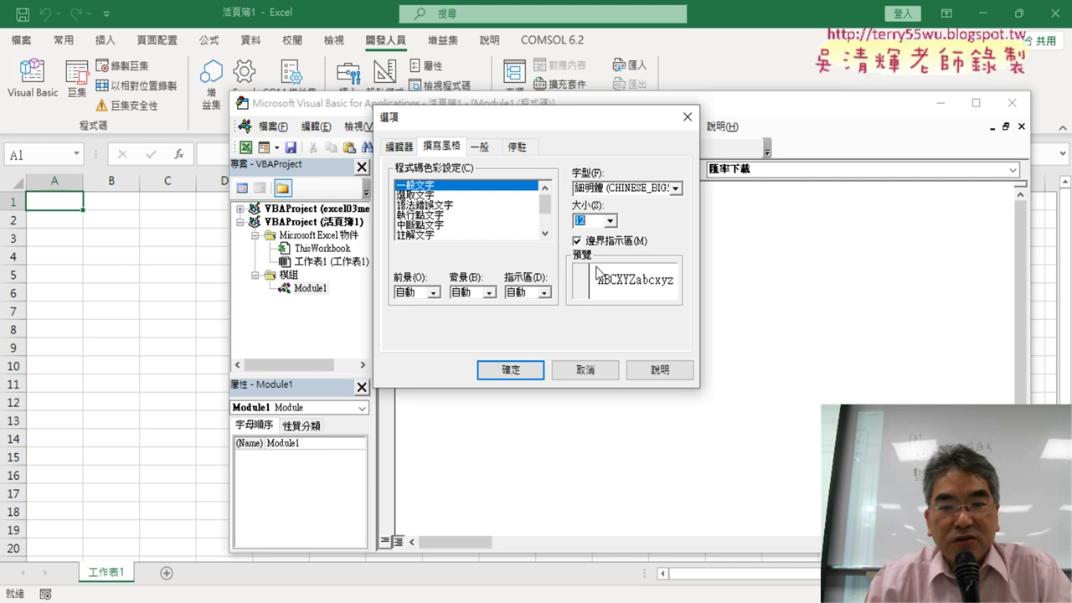
left_click(510, 370)
left_click_drag(608, 114, 465, 57)
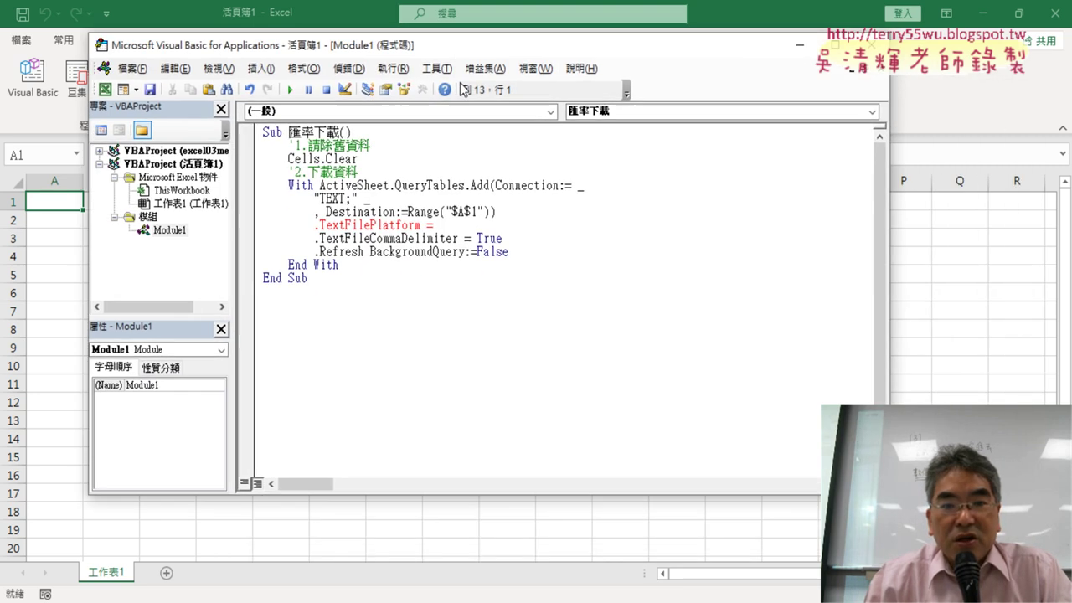
Examine the TEXT; connection string on line 6, then return to the Google Docs tutorial
left_click_drag(320, 198, 339, 198)
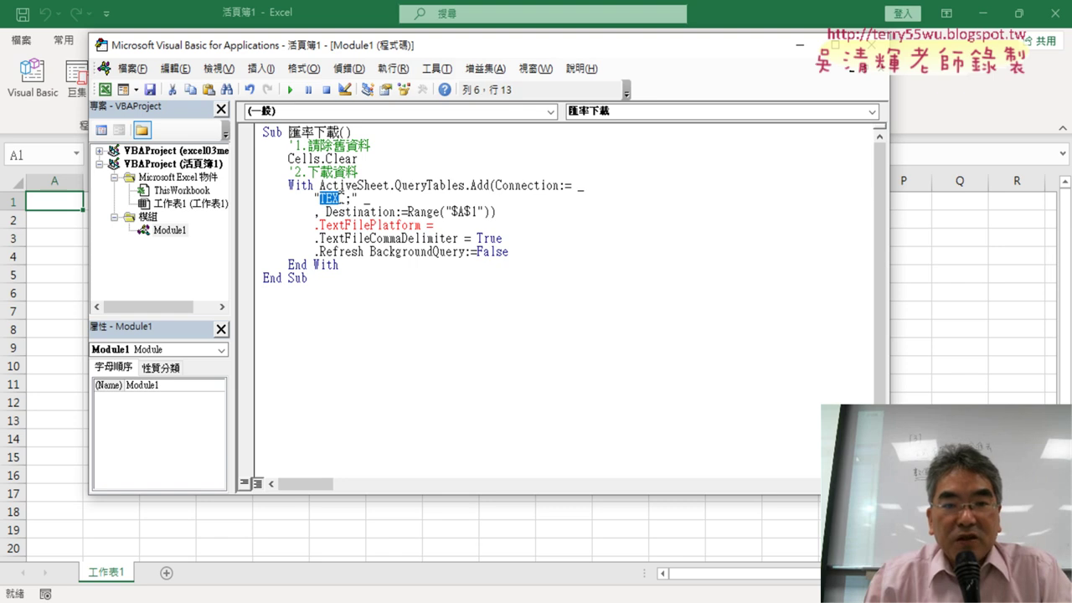
left_click(351, 198)
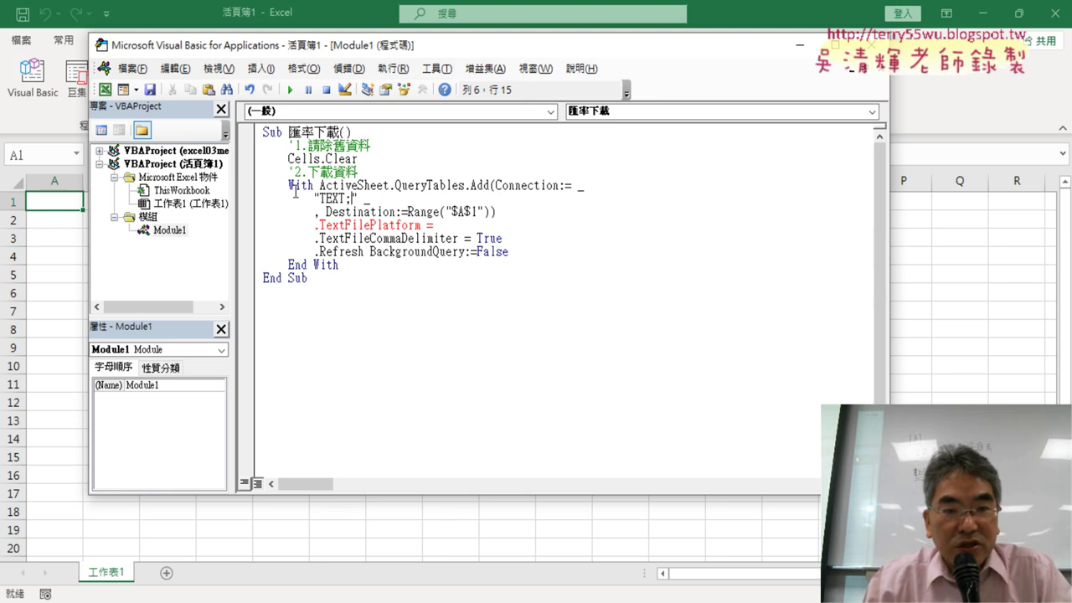
left_click_drag(345, 198, 318, 199)
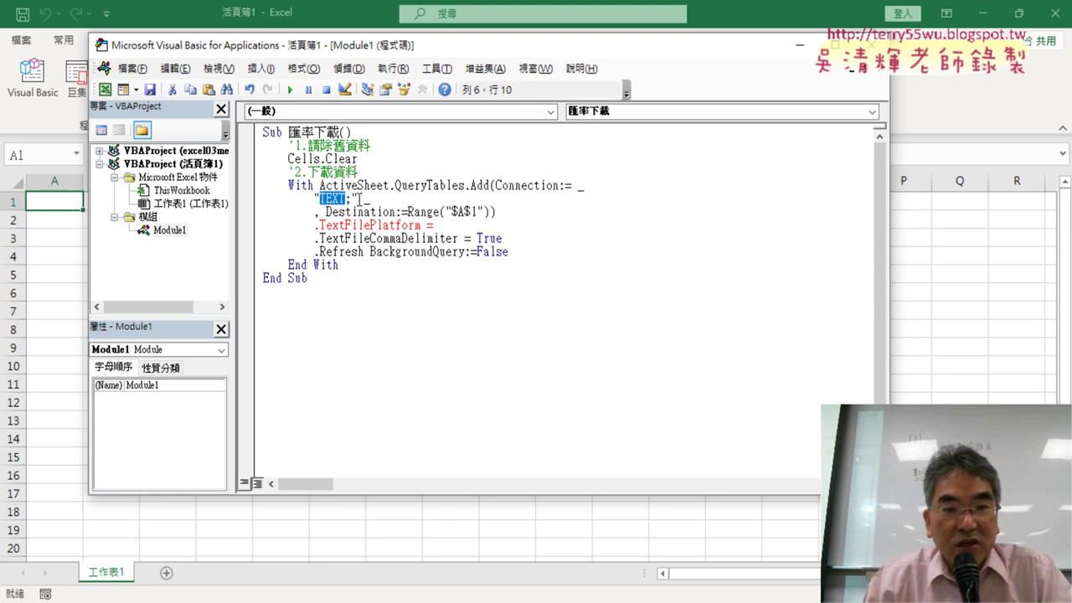
left_click(352, 199)
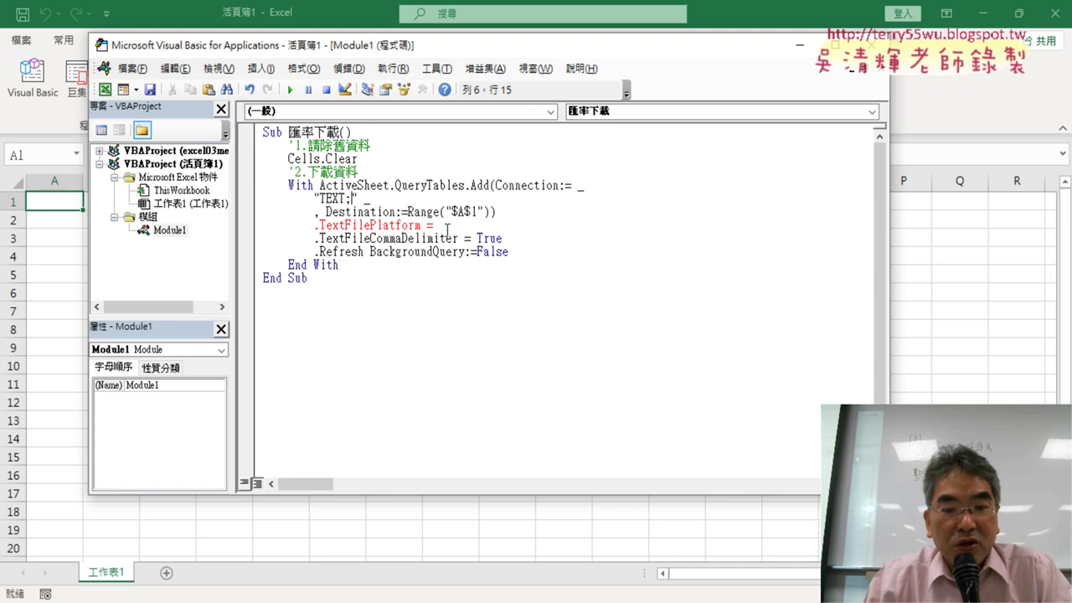
left_click(450, 565)
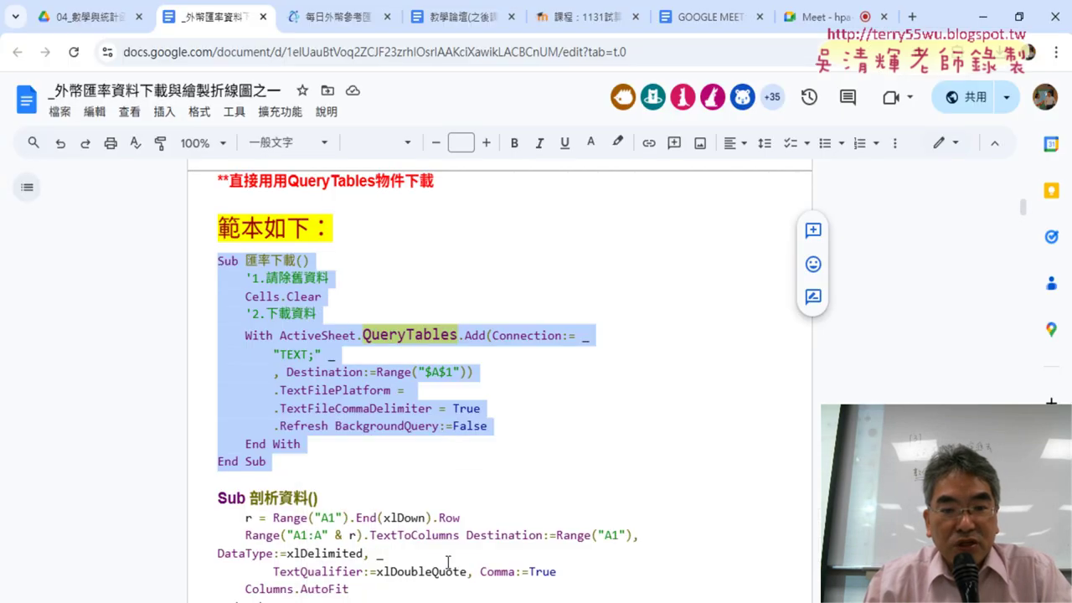
Open the resource details of the daily foreign exchange rates dataset on data.gov.tw
left_click(335, 23)
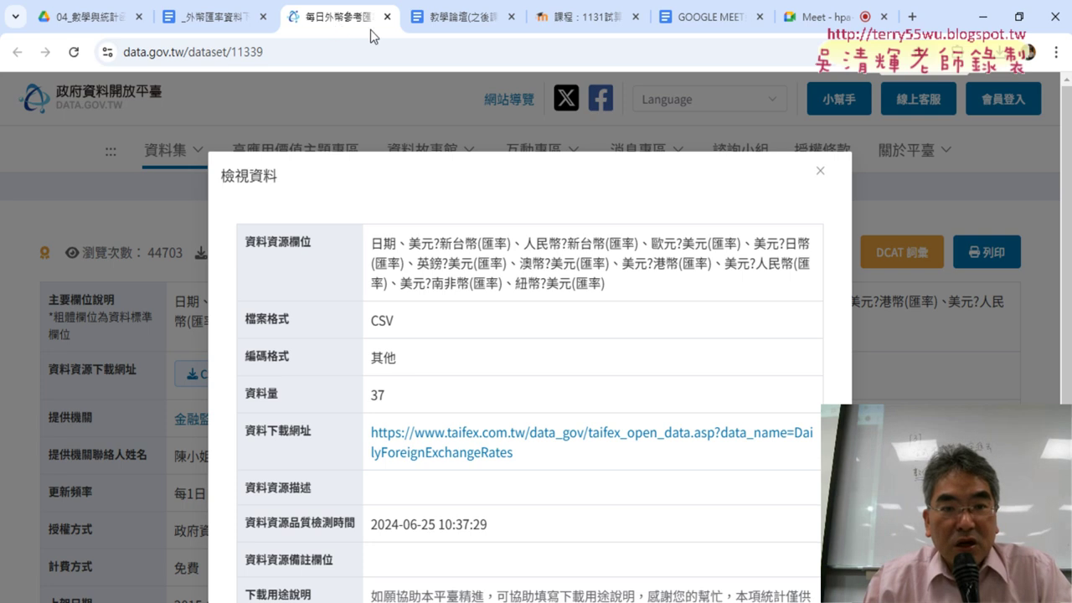
left_click(821, 172)
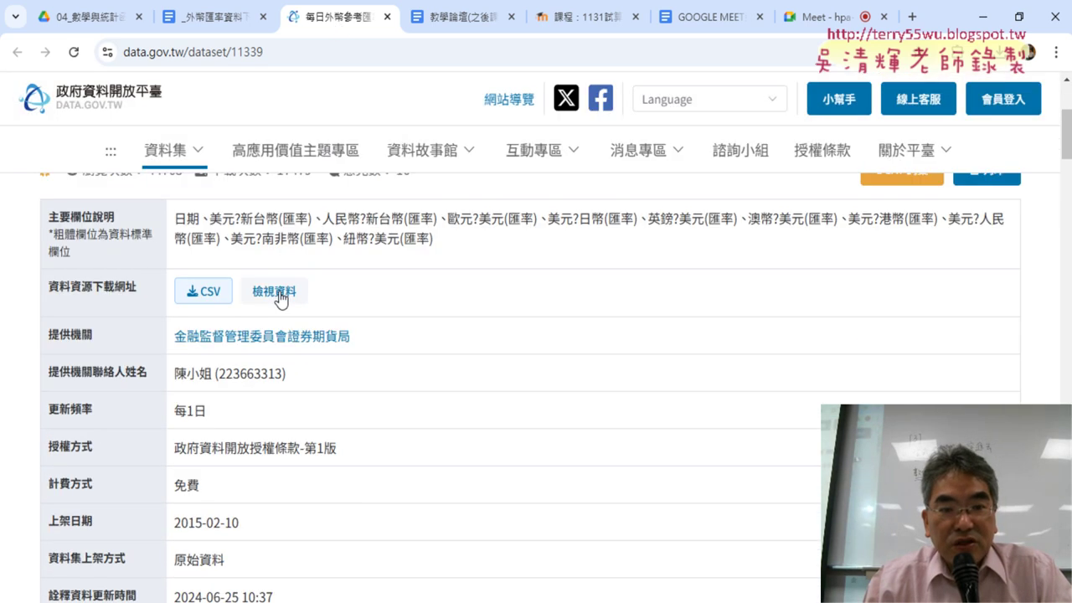
left_click(280, 300)
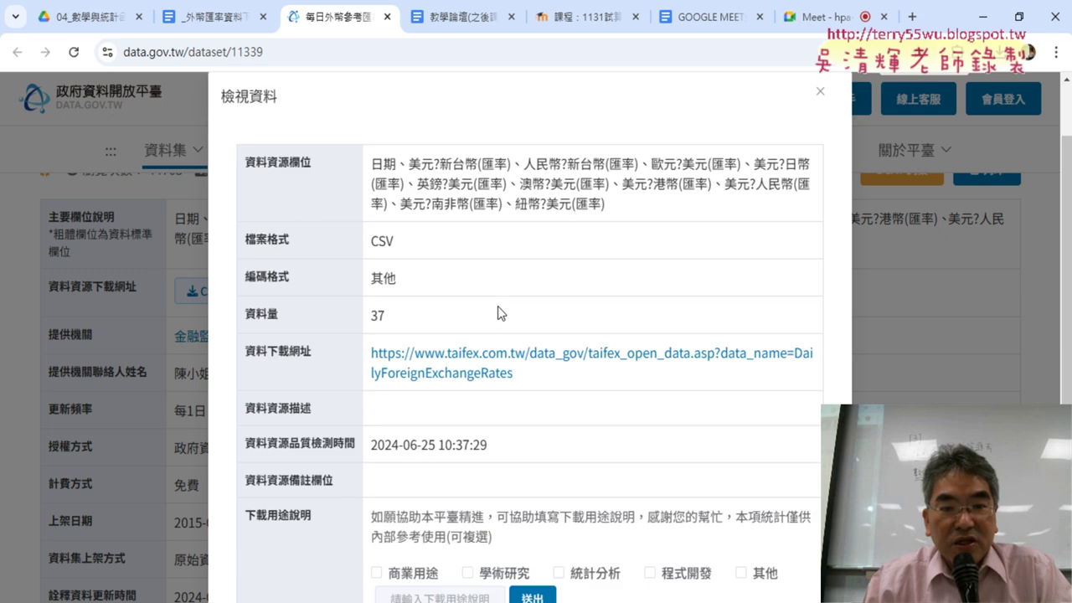
scroll(485, 312, "down", 1)
mouse_move(540, 298)
left_mouse_down()
mouse_move(445, 295)
mouse_move(376, 268)
left_mouse_up()
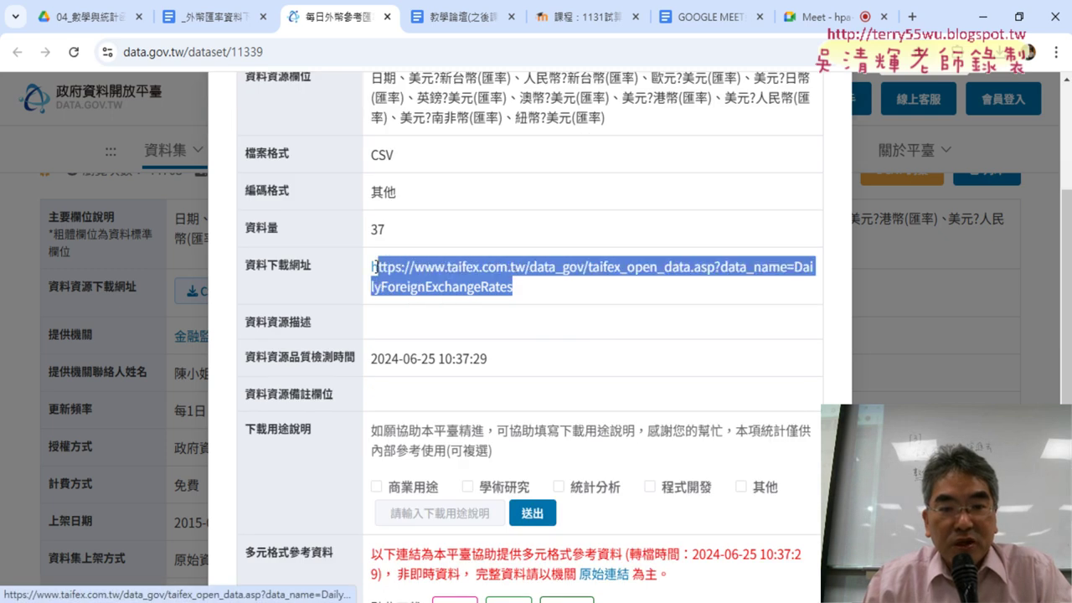
left_click(581, 291)
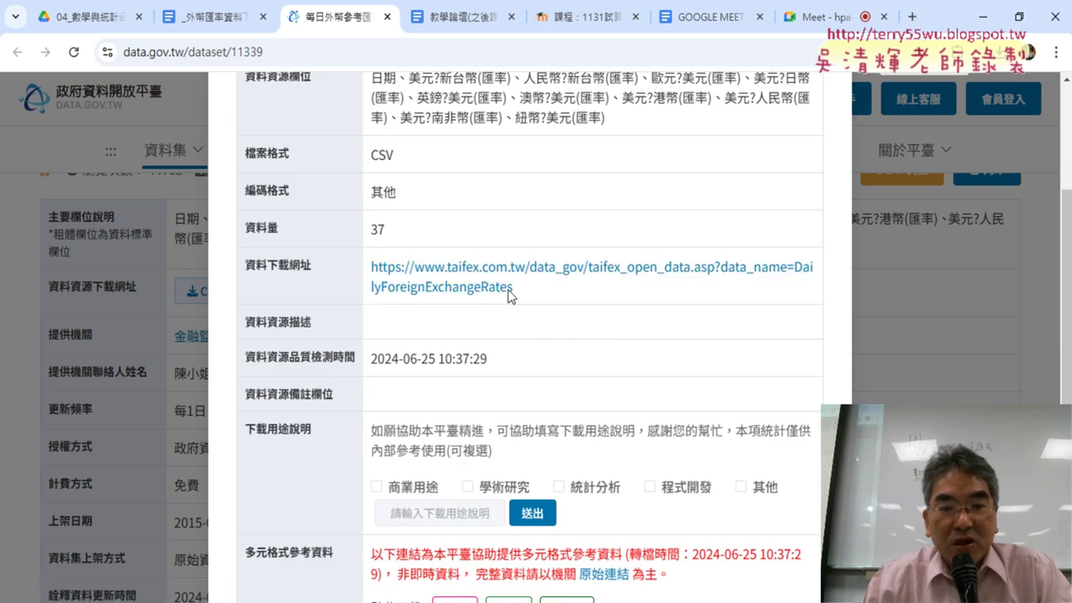
Copy the full taifex DailyForeignExchangeRates download URL and go back to the VBA editor
left_click_drag(511, 289, 369, 269)
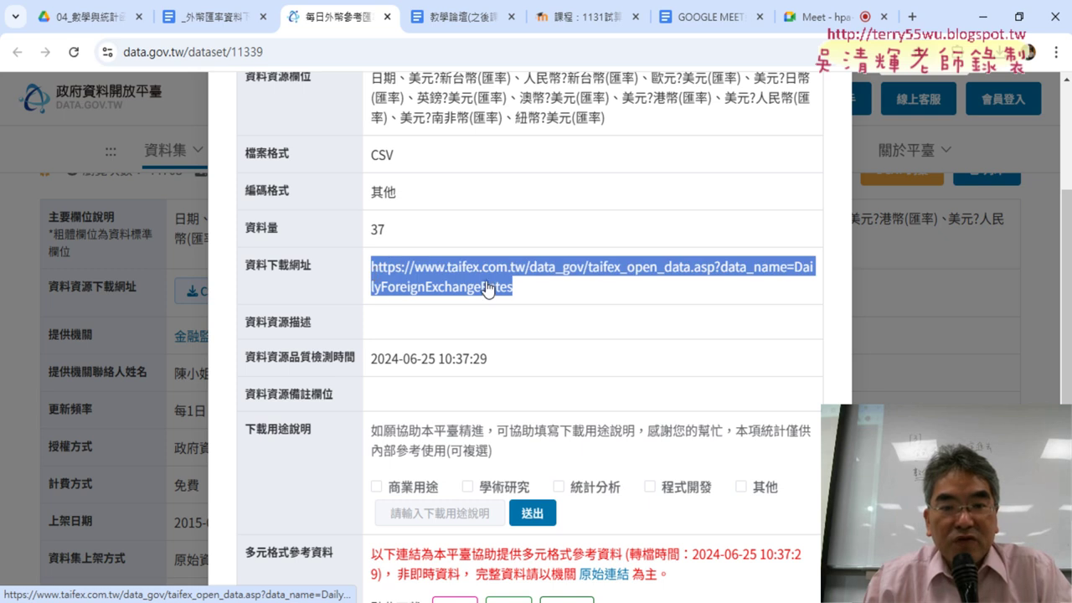
right_click(487, 290)
left_click(541, 441)
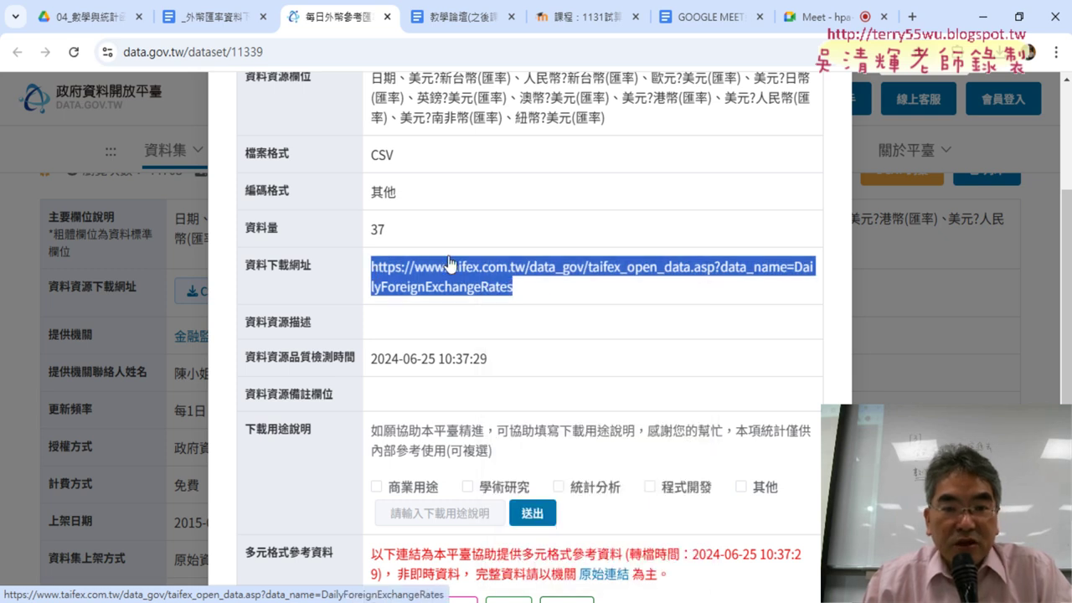
left_click_drag(369, 267, 510, 292)
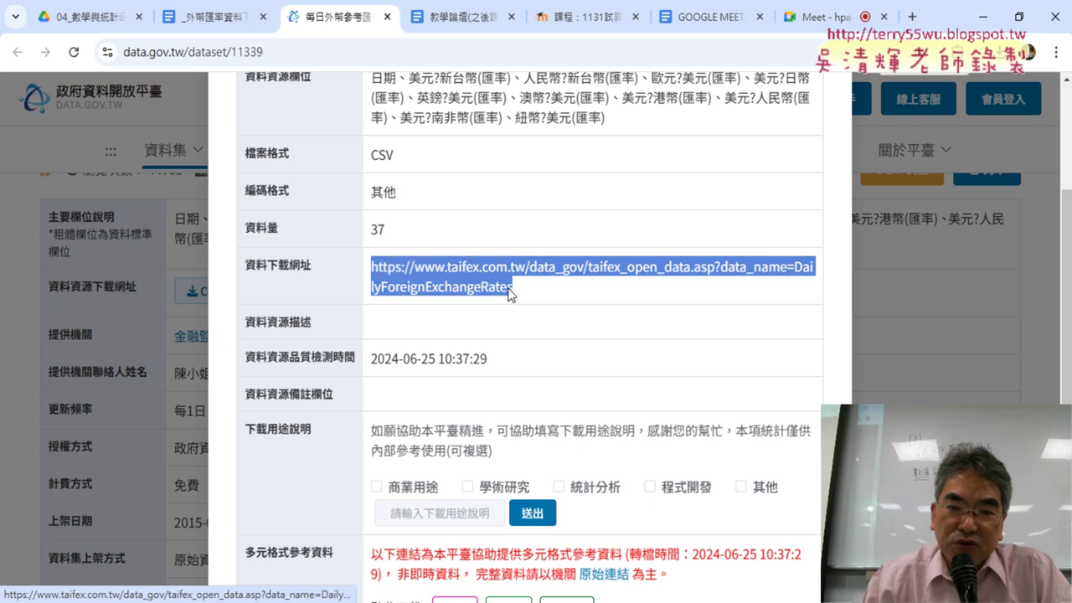
right_click(480, 285)
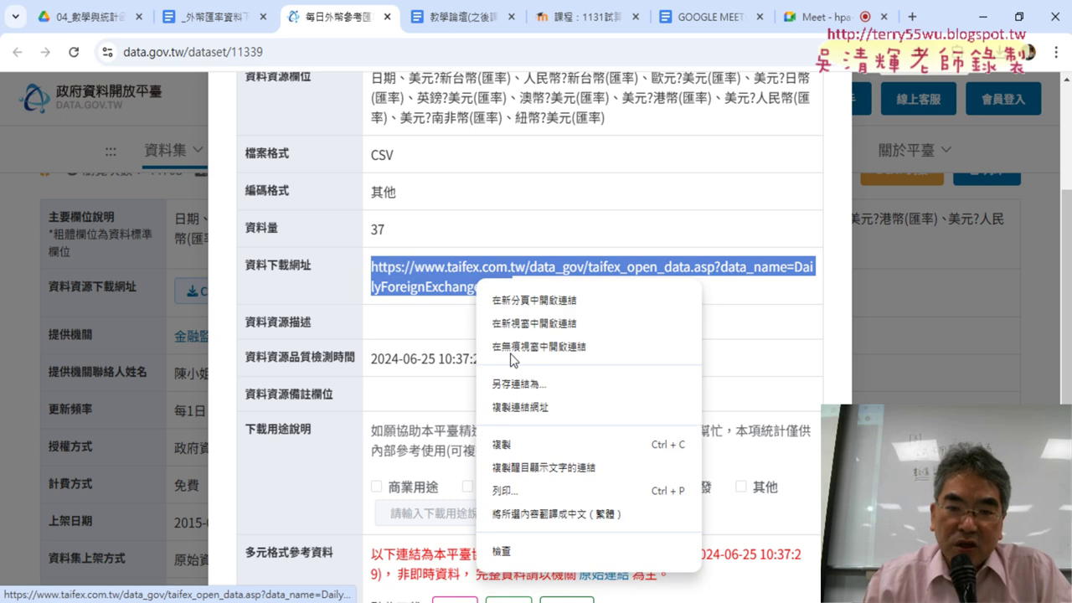
left_click(524, 448)
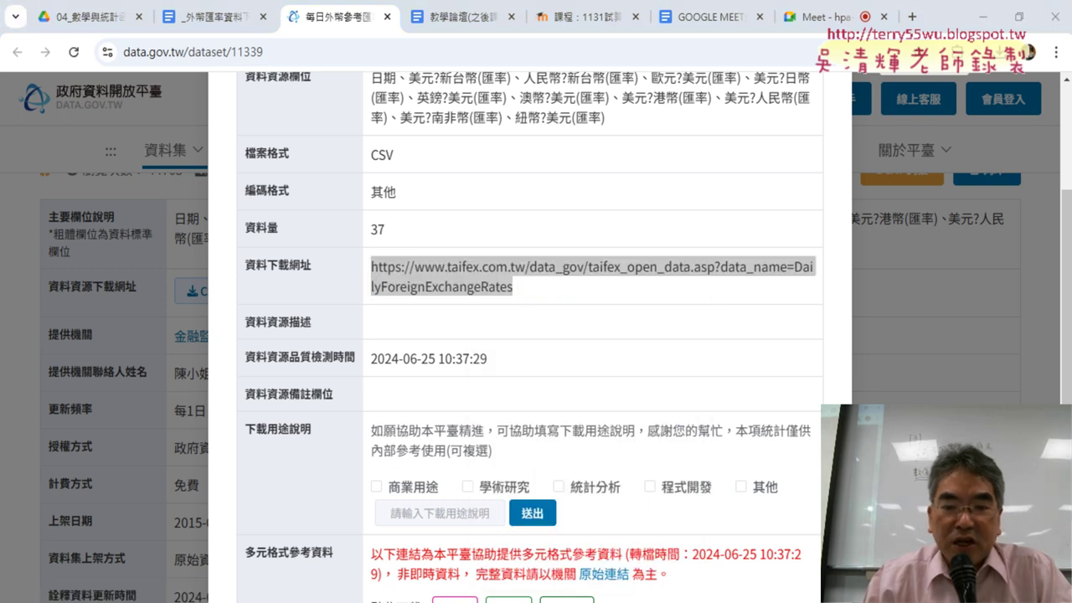
left_click(592, 540)
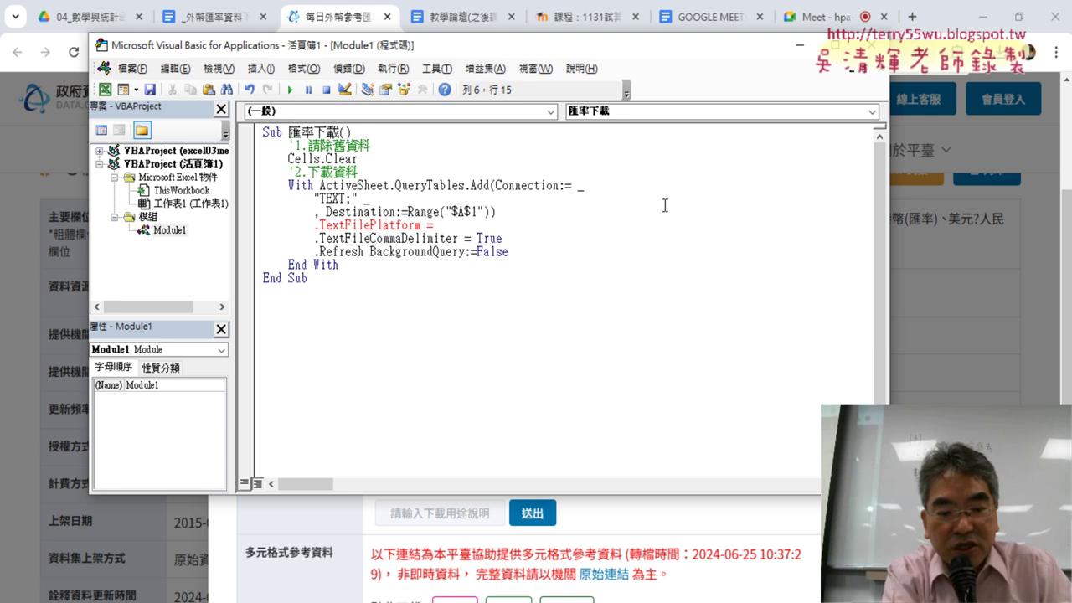
Paste the download URL right after TEXT; in the connection string, removing the extra space
key("ctrl+v")
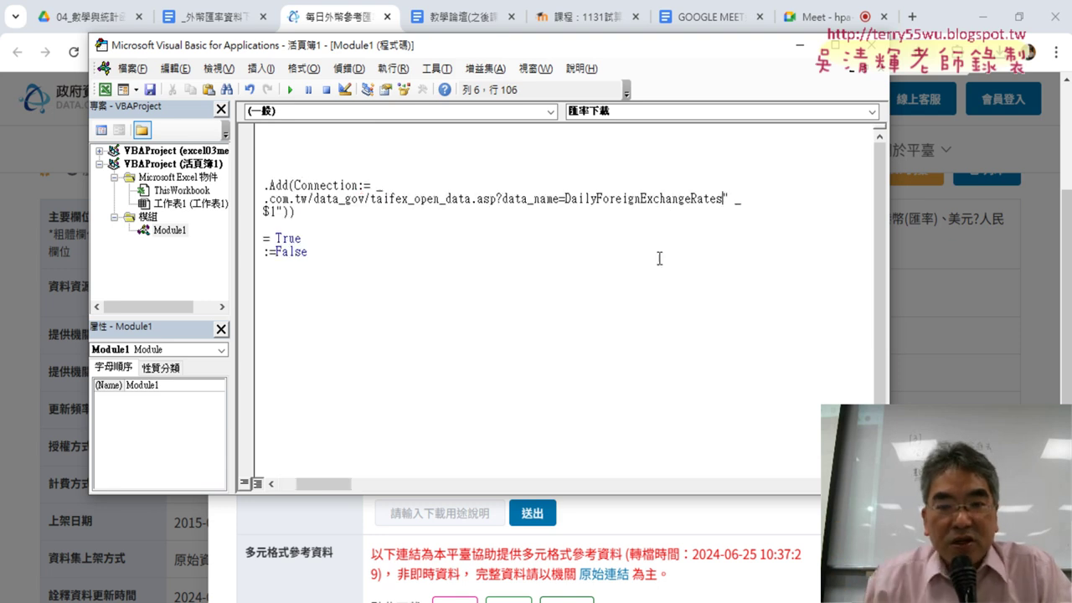
left_click_drag(324, 484, 306, 485)
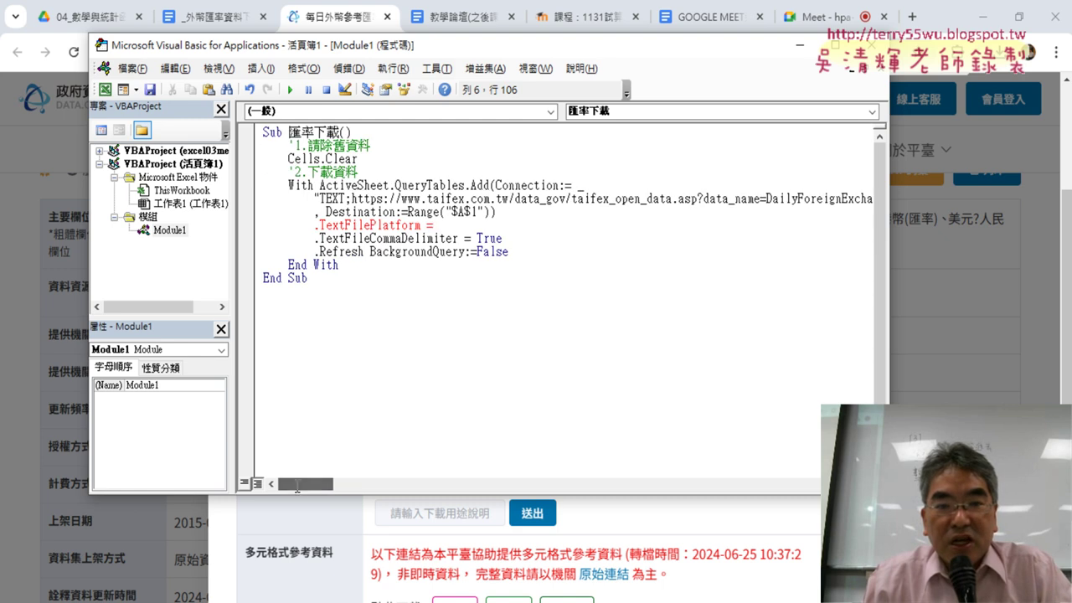
left_click(351, 199)
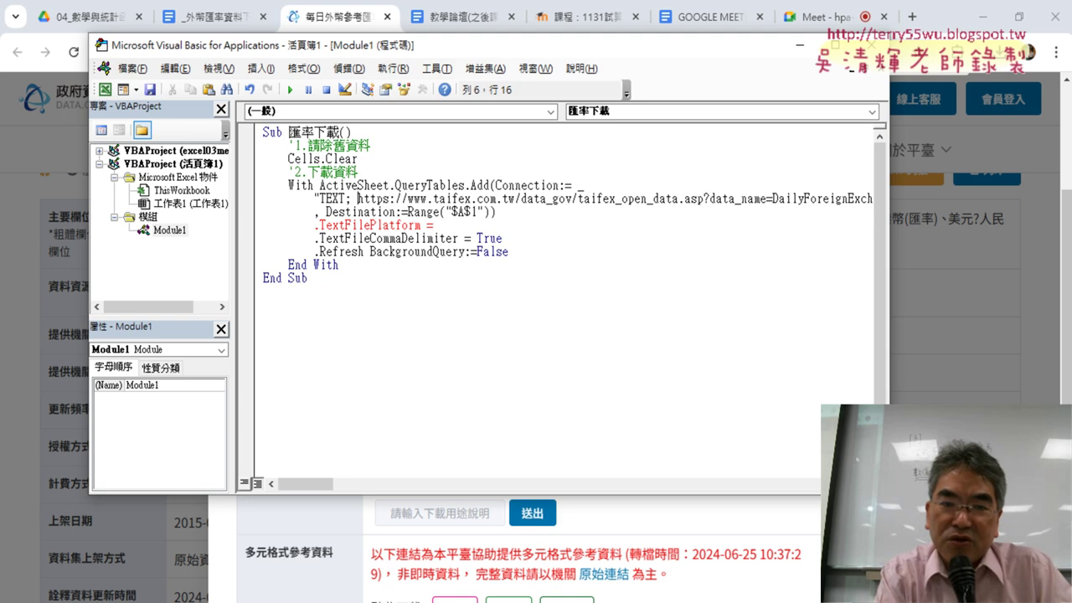
key("BackSpace")
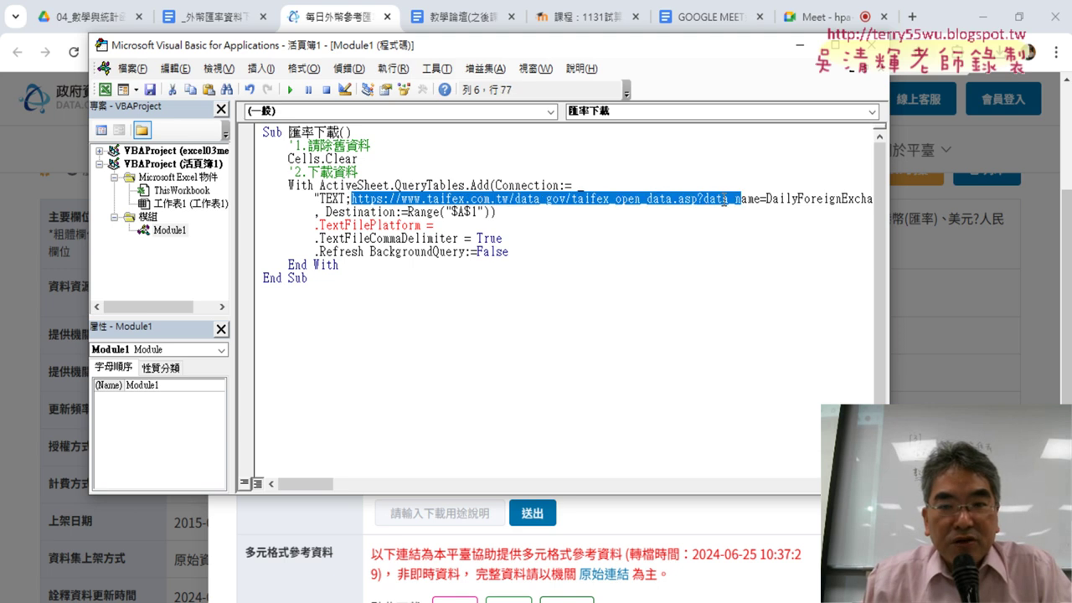
left_click_drag(350, 199, 321, 212)
left_click_drag(776, 206, 751, 199)
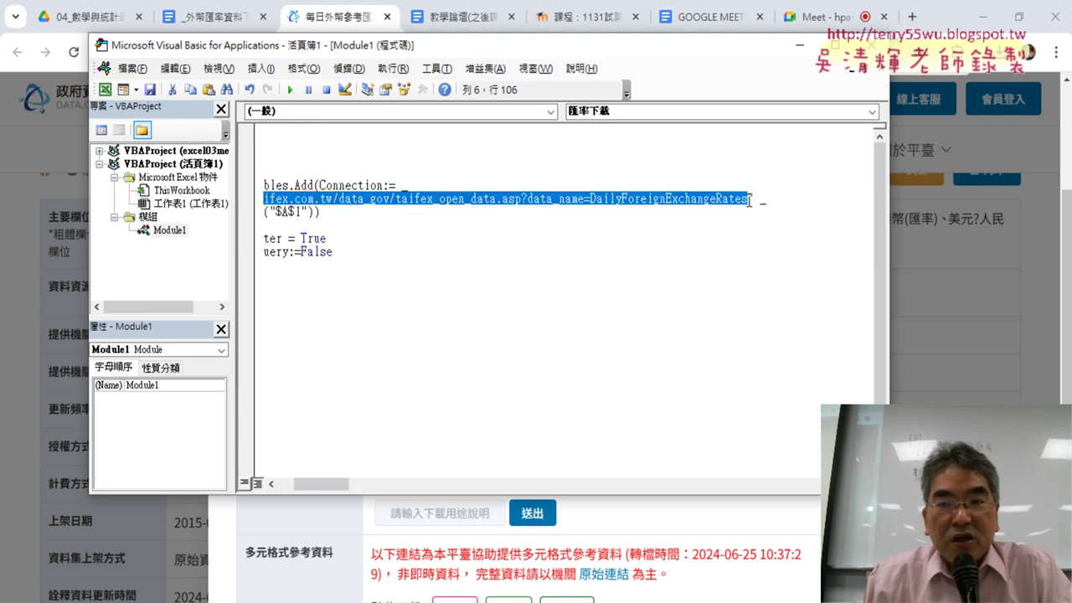
left_click(983, 15)
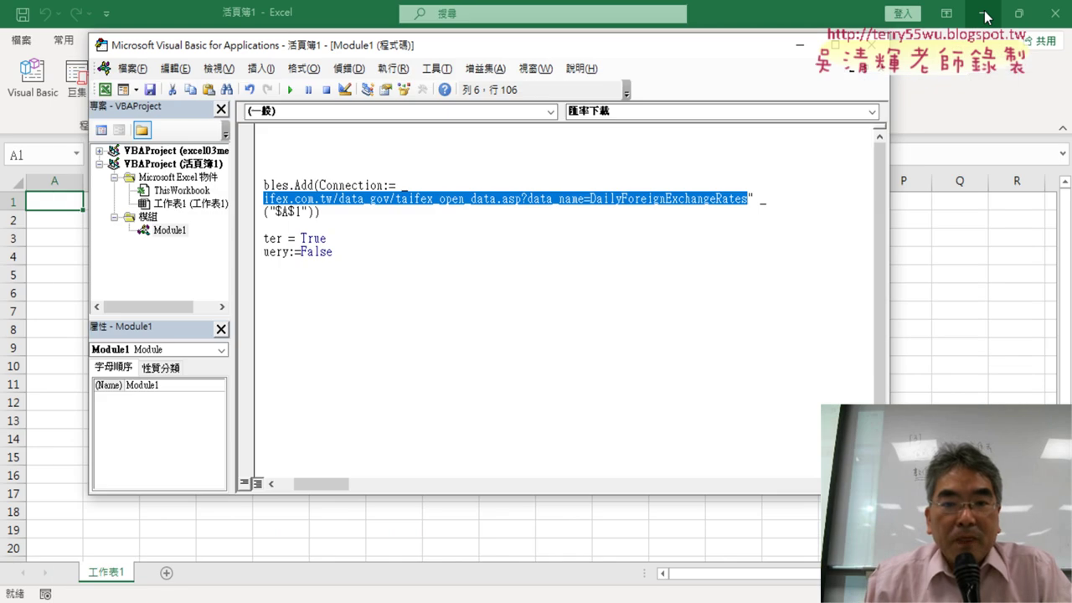
left_click_drag(342, 483, 326, 482)
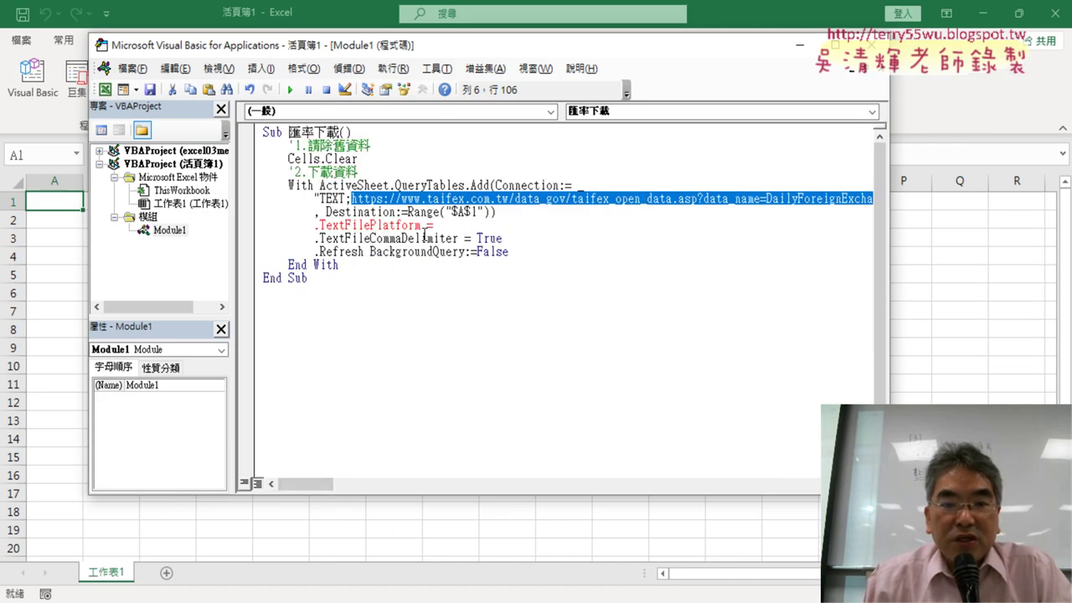
Set the macro's .TextFilePlatform value to 65001
left_click(450, 229)
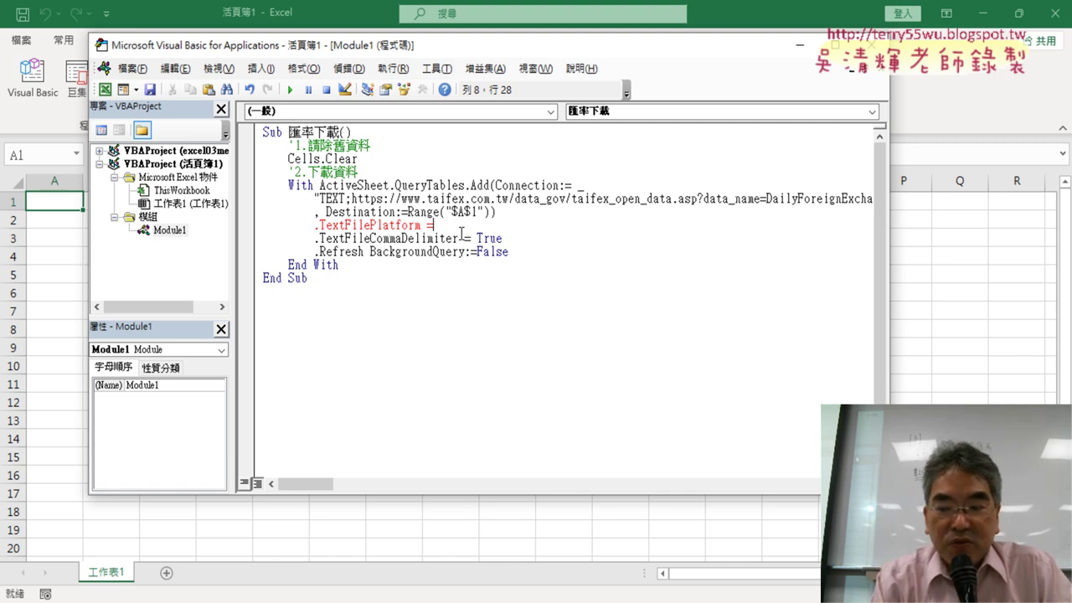
type("65001")
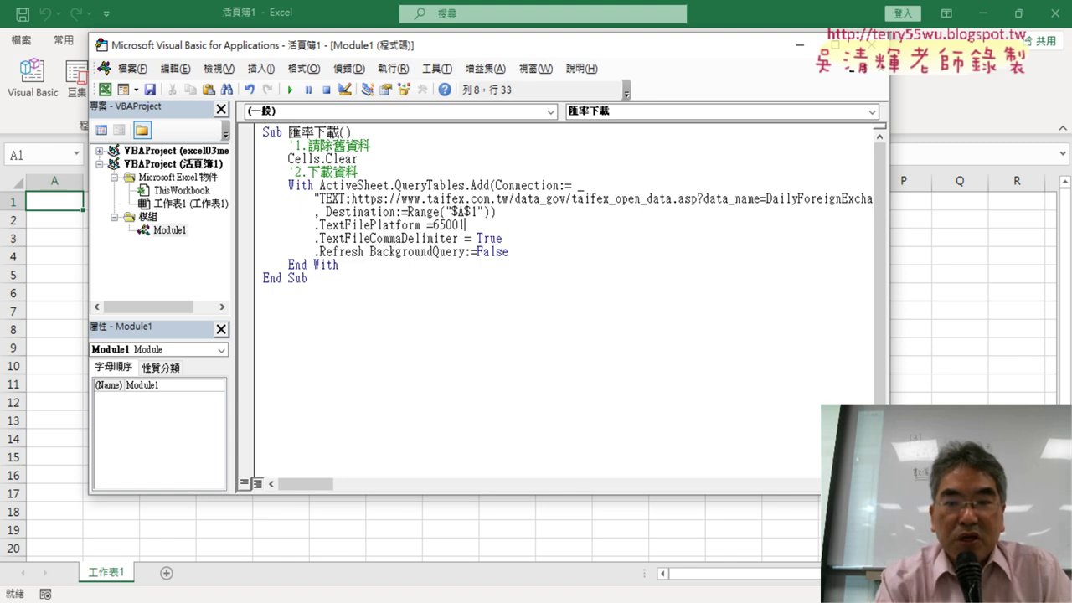
key("BackSpace")
key("BackSpace")
key("BackSpace")
key("BackSpace")
key("BackSpace")
type("9")
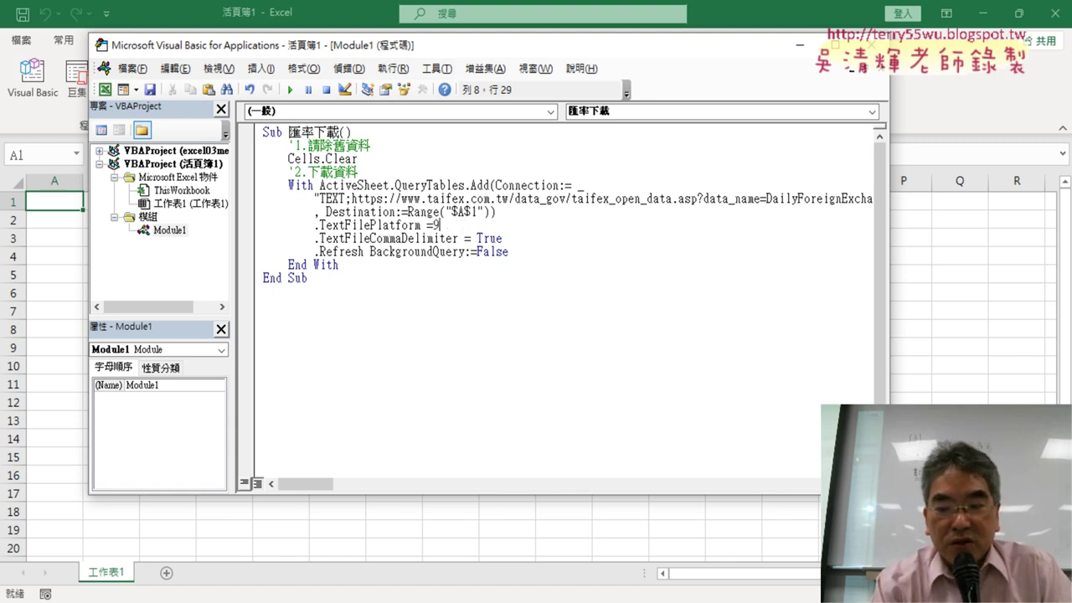
type("50")
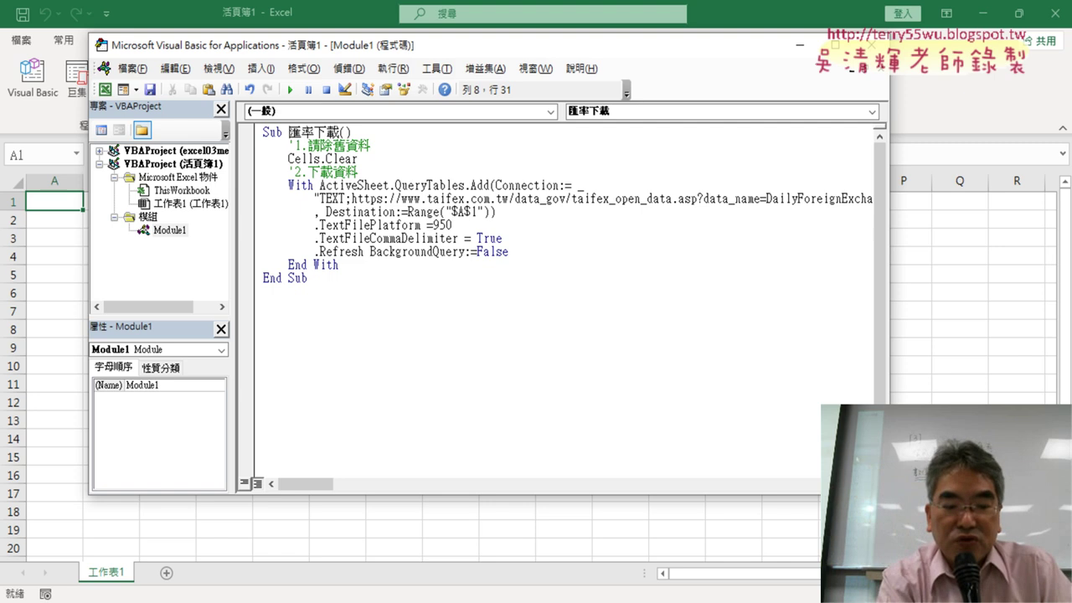
key("BackSpace")
key("BackSpace")
key("BackSpace")
type("6")
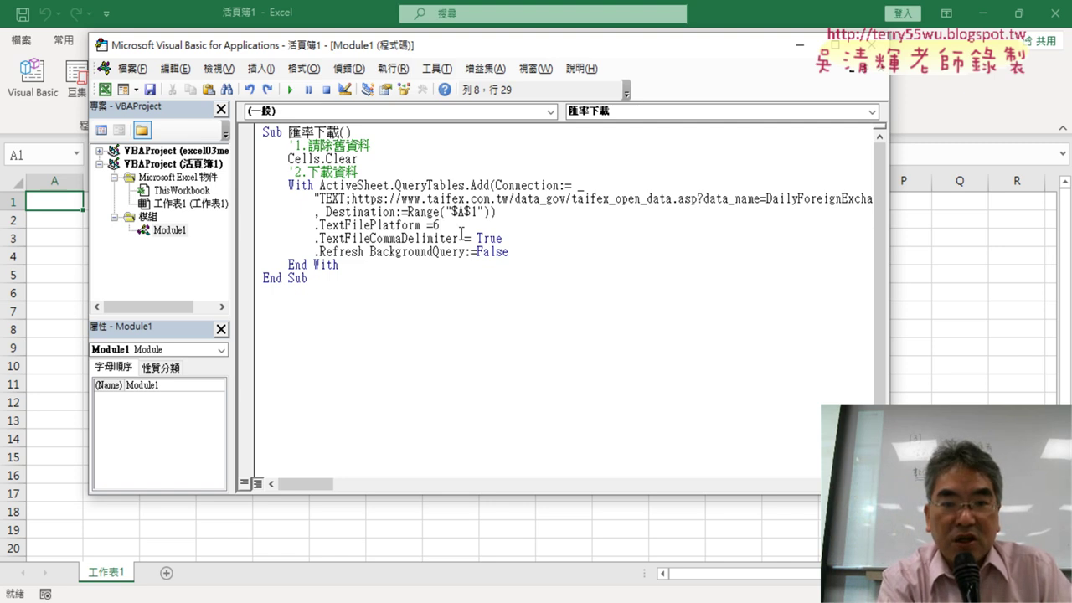
type("5")
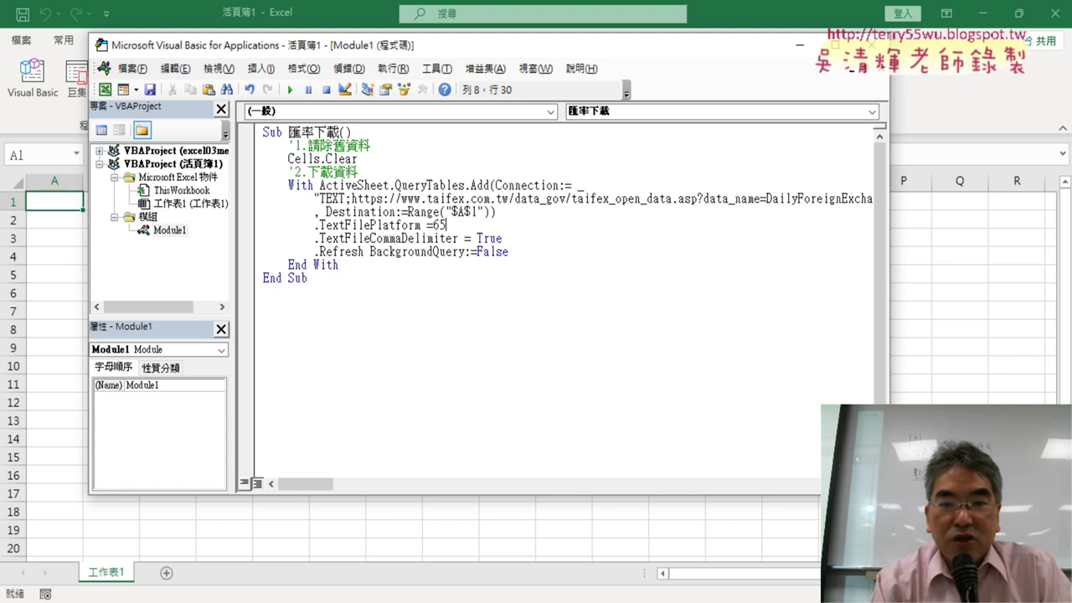
type("001")
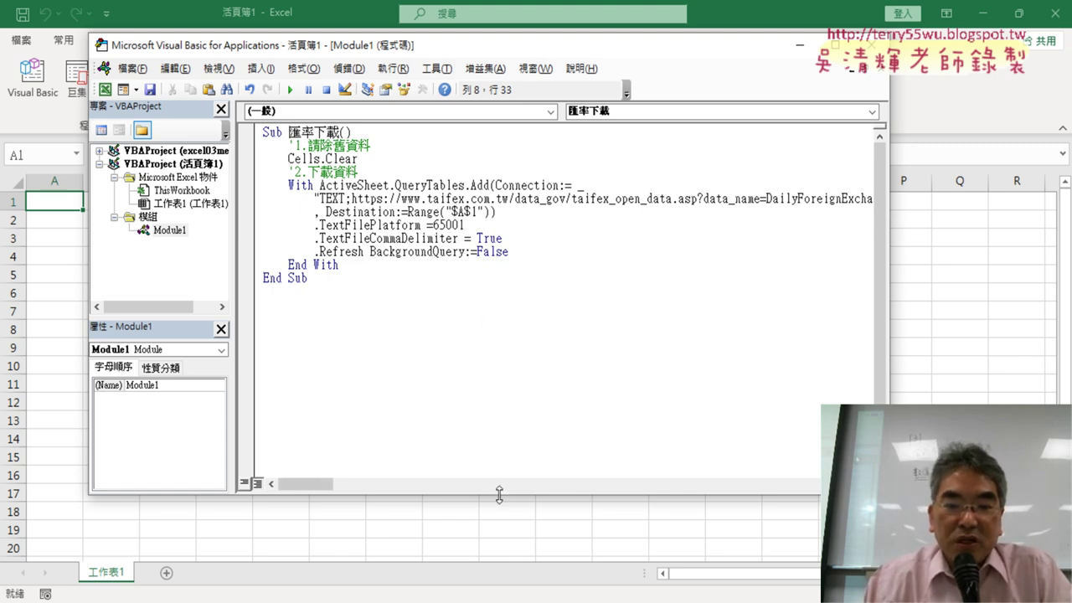
Check the dataset's 編碼格式 entry, which reads 其他, and return to the VBA editor
left_click(423, 540)
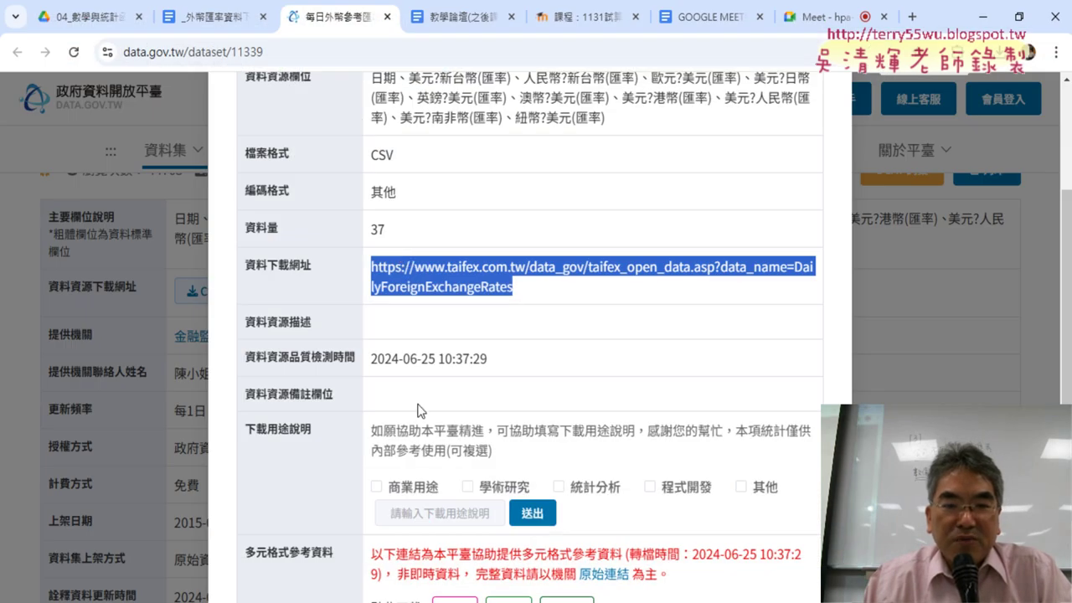
left_click_drag(412, 194, 371, 191)
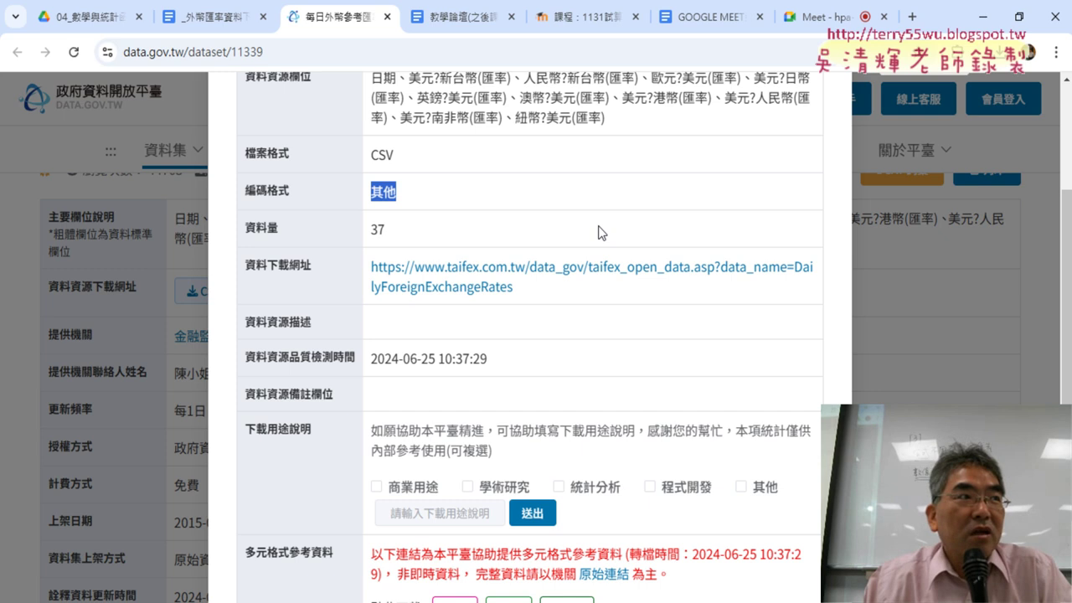
left_click(984, 16)
Run the download macro with the 65001 code page and view the resulting sheet
left_click_drag(587, 48, 805, 56)
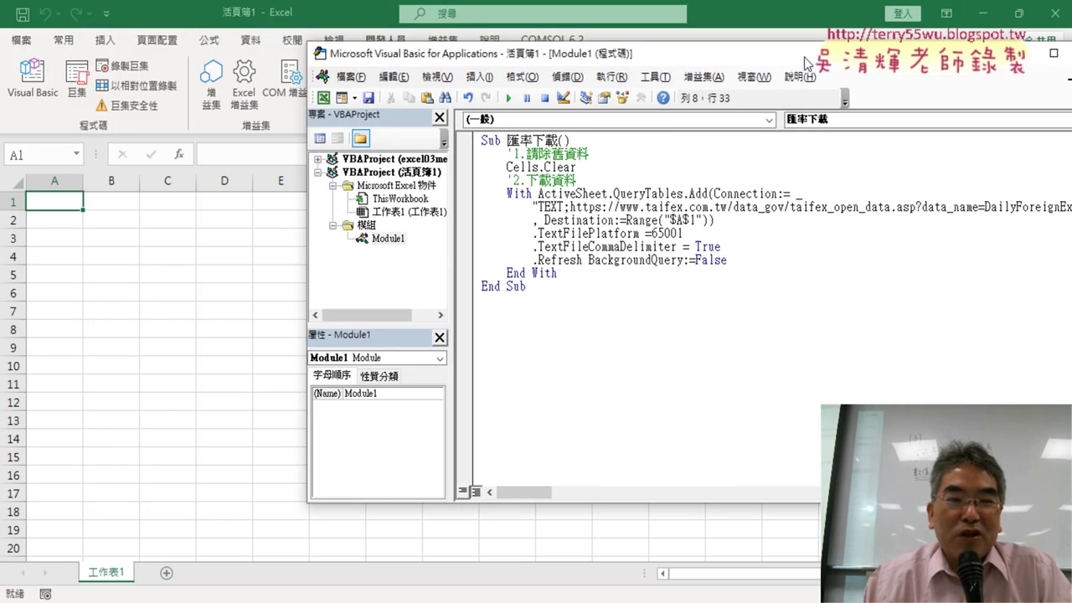
left_click_drag(686, 233, 651, 234)
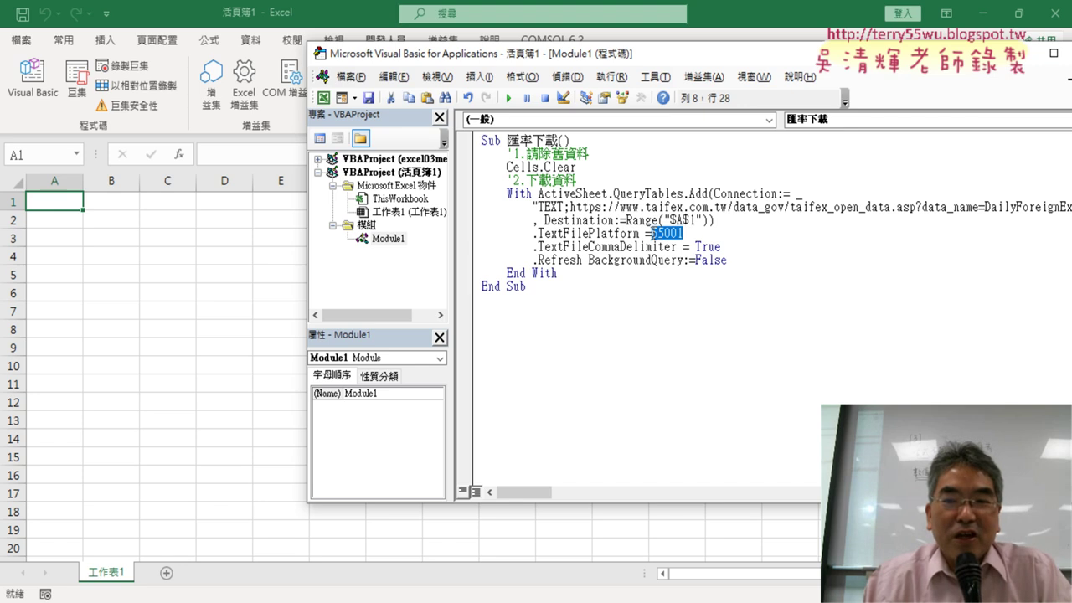
left_click(577, 247)
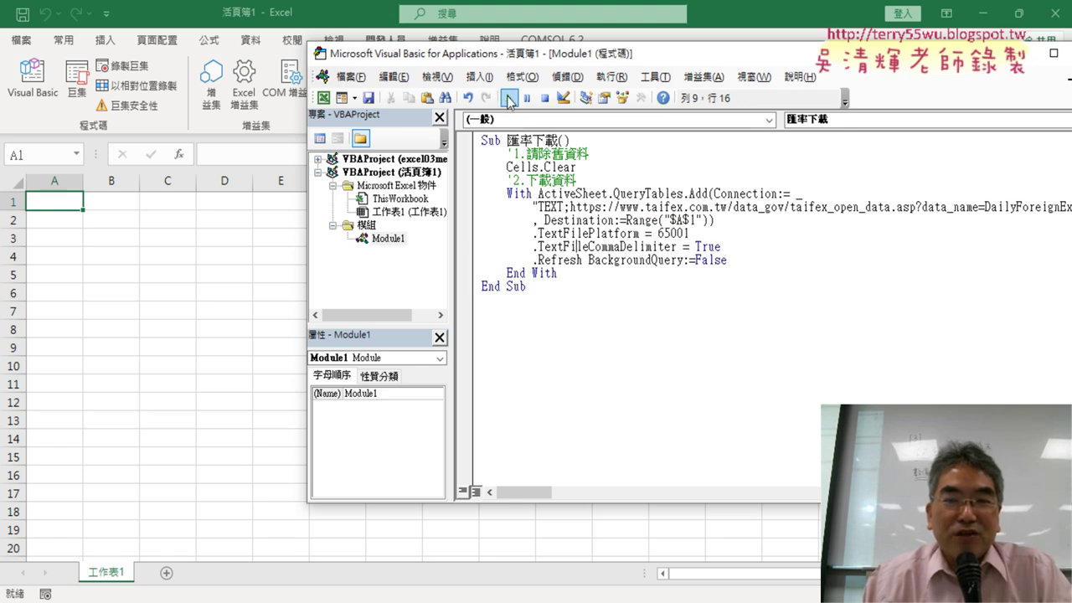
left_click(509, 98)
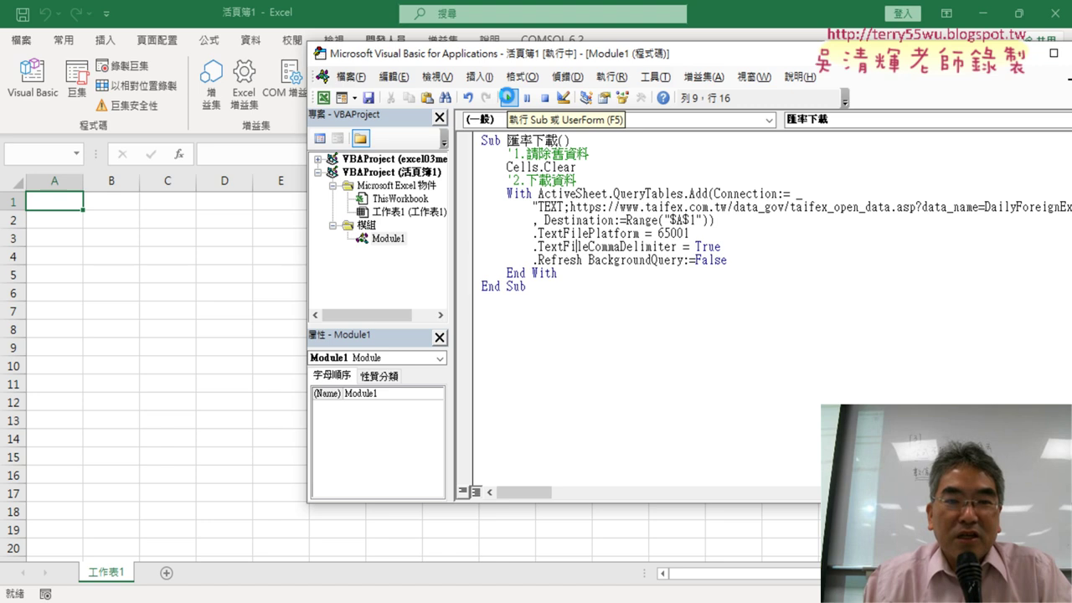
mouse_move(482, 55)
left_mouse_down()
mouse_move(762, 107)
mouse_move(364, 86)
left_mouse_up()
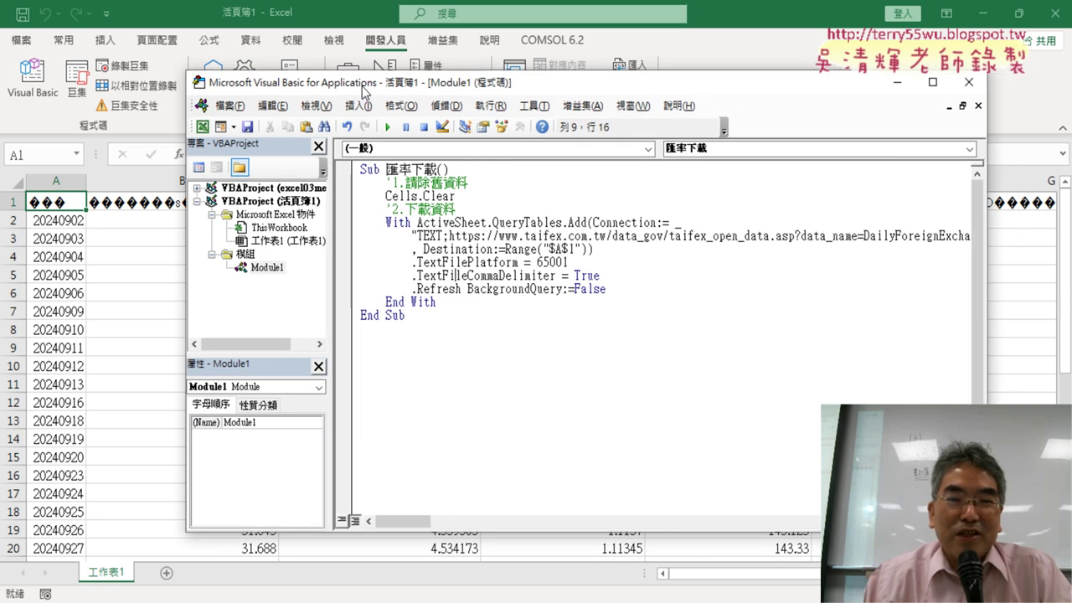
Replace 65001 with 950 in .TextFilePlatform and run the macro again
left_click_drag(570, 263, 537, 263)
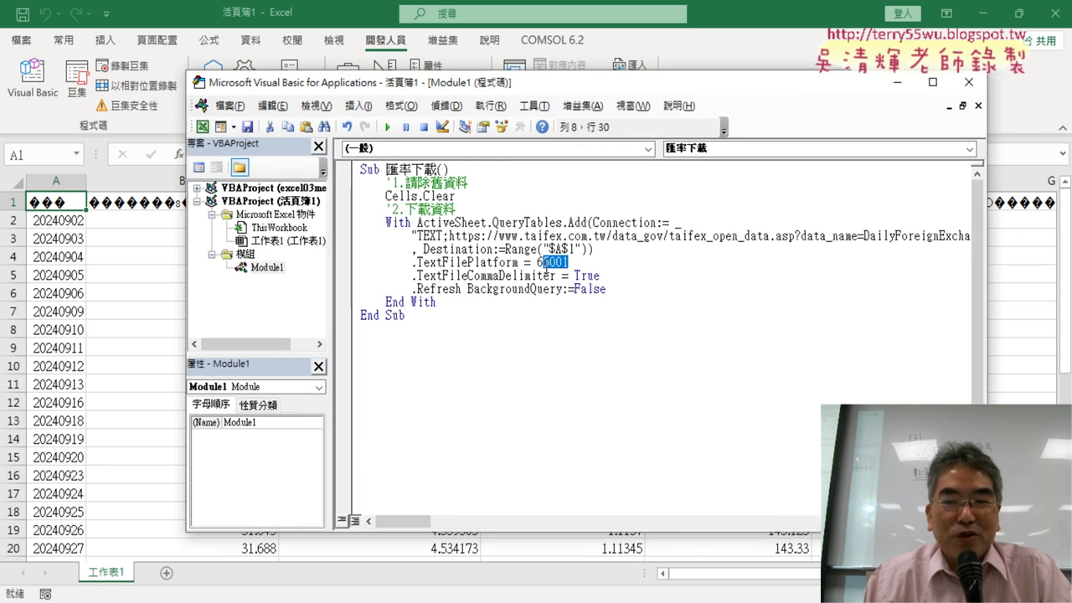
type("950")
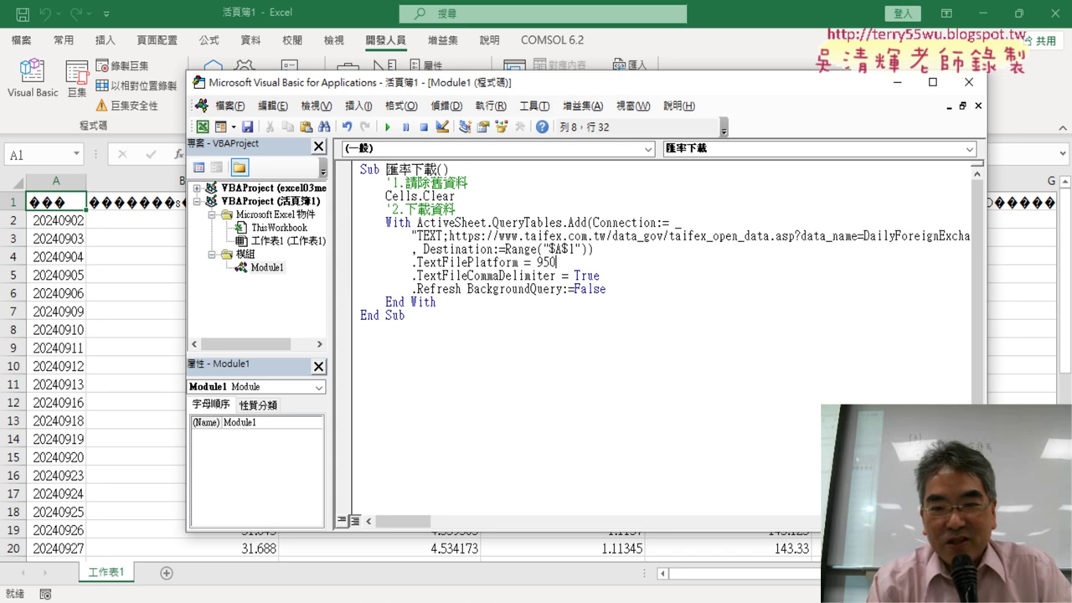
left_click(389, 127)
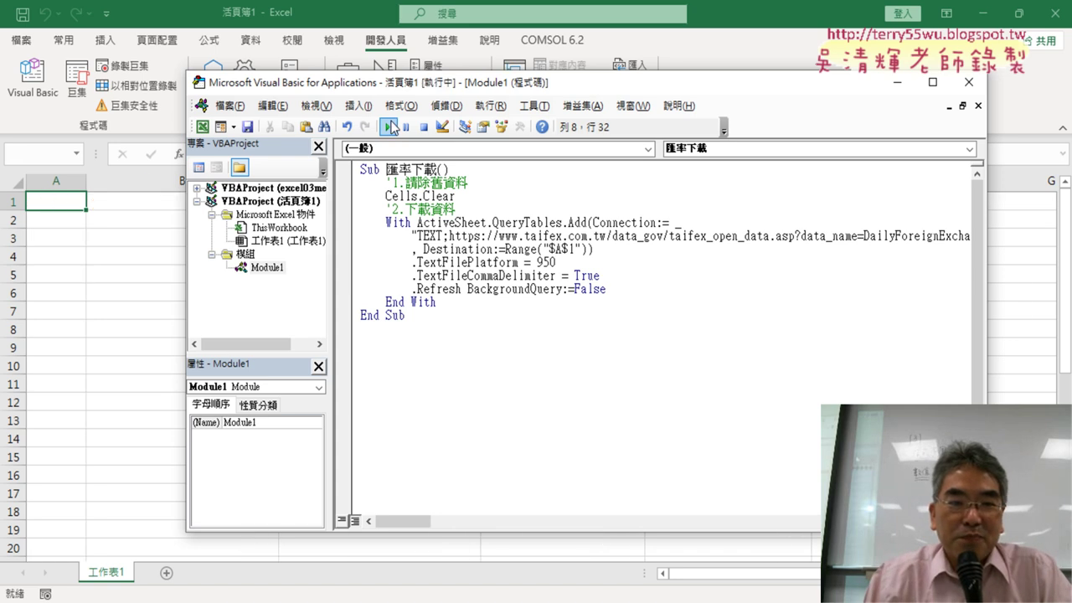
left_click_drag(424, 91, 610, 92)
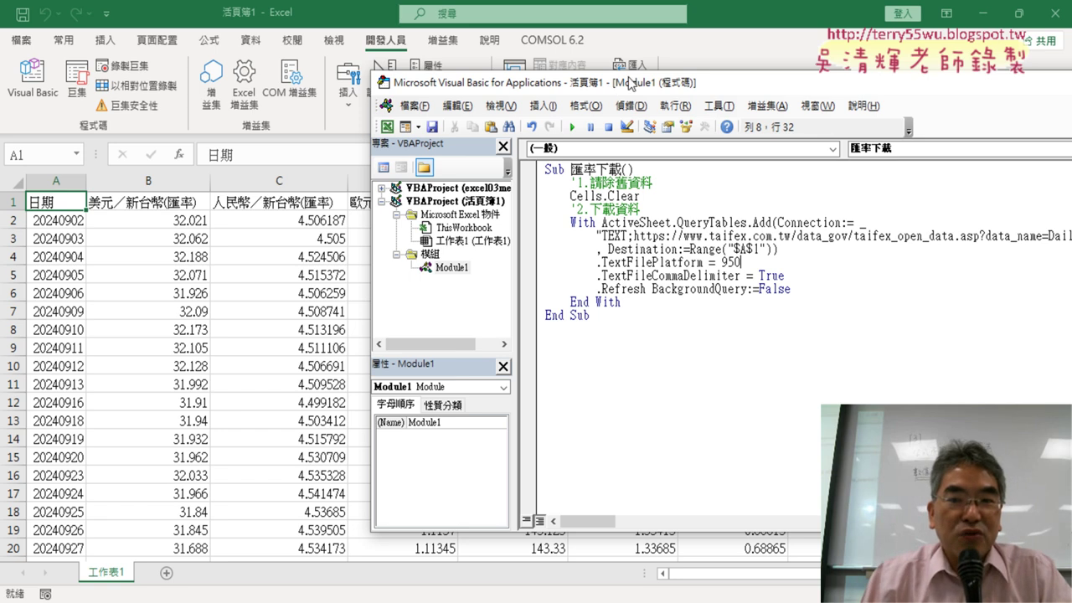
left_click_drag(620, 86, 249, 77)
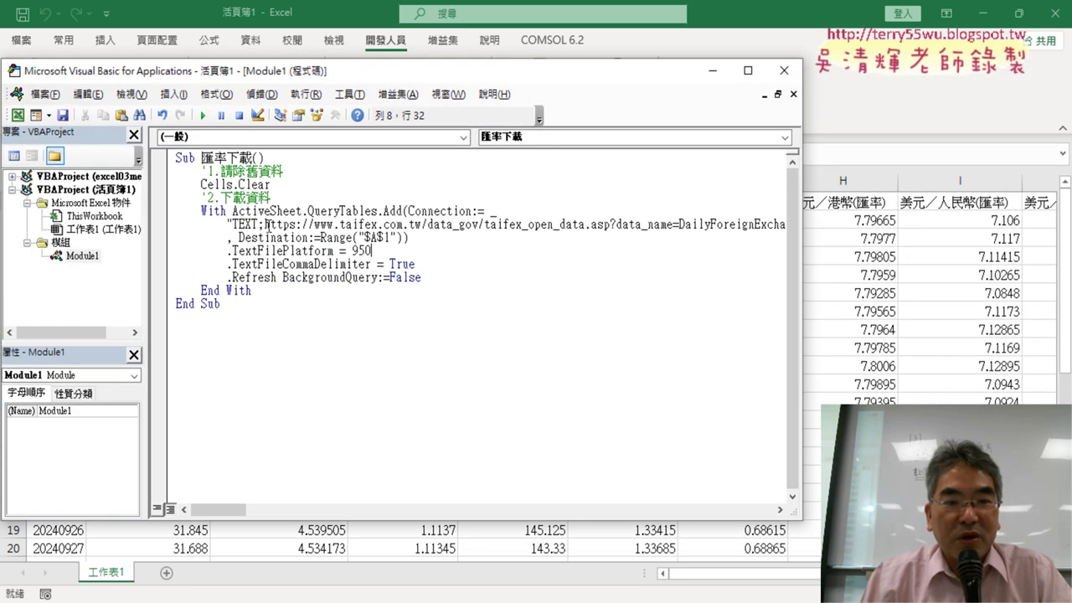
mouse_move(268, 225)
left_mouse_down()
mouse_move(364, 235)
mouse_move(352, 251)
left_mouse_up()
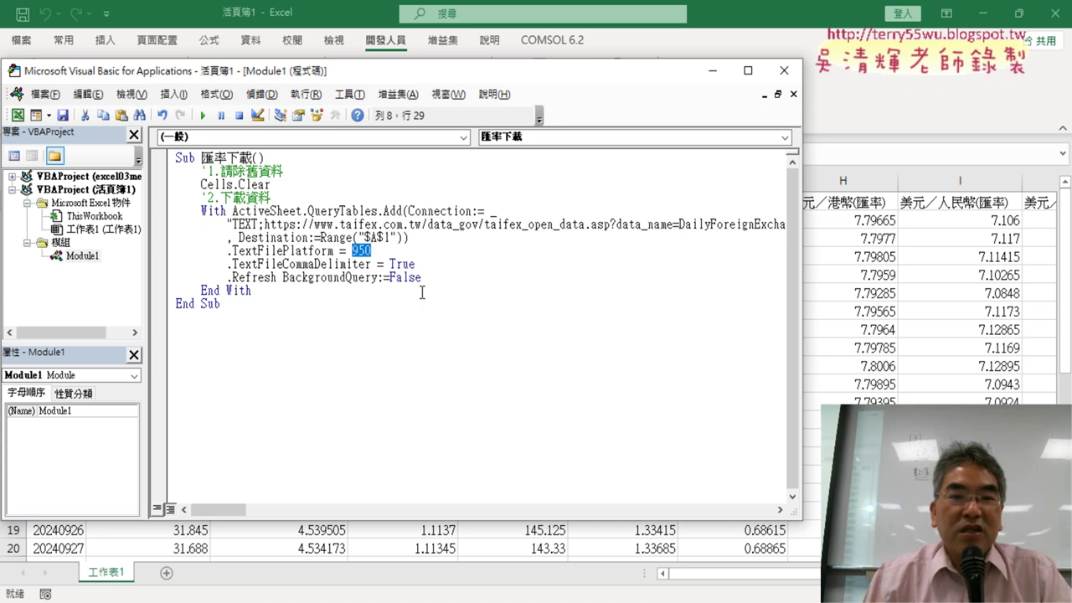
left_click(226, 304)
left_click_drag(226, 304, 174, 156)
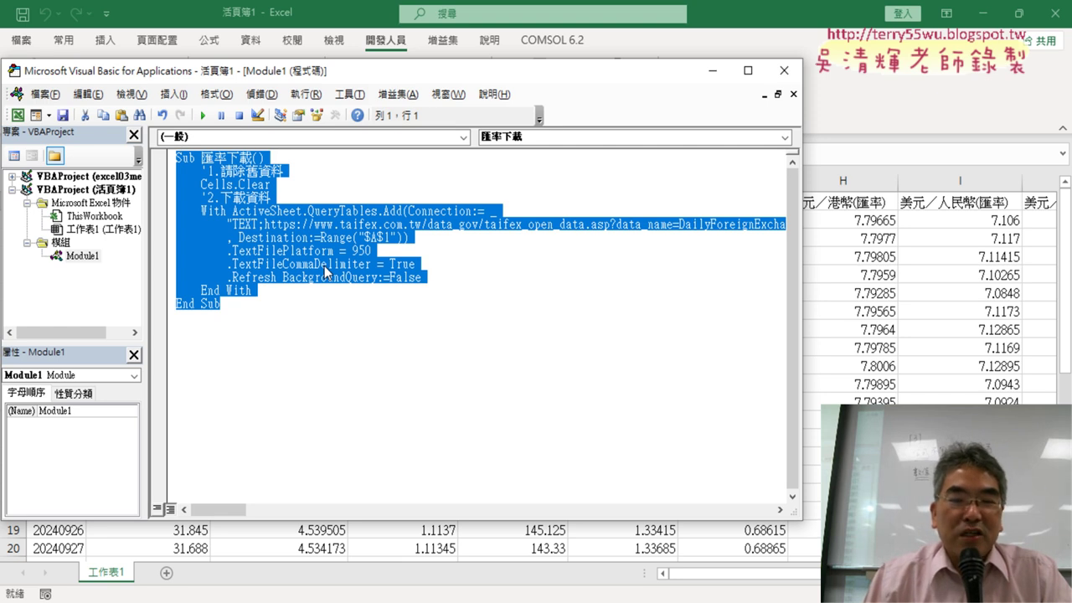
left_click_drag(800, 318, 951, 314)
key("Right")
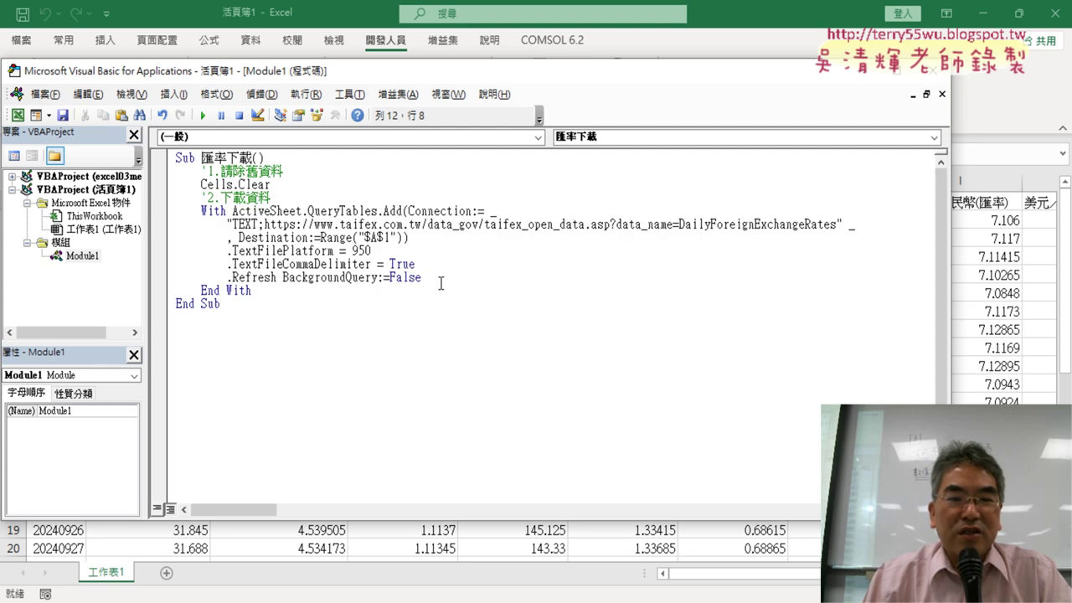
left_click_drag(440, 283, 168, 225)
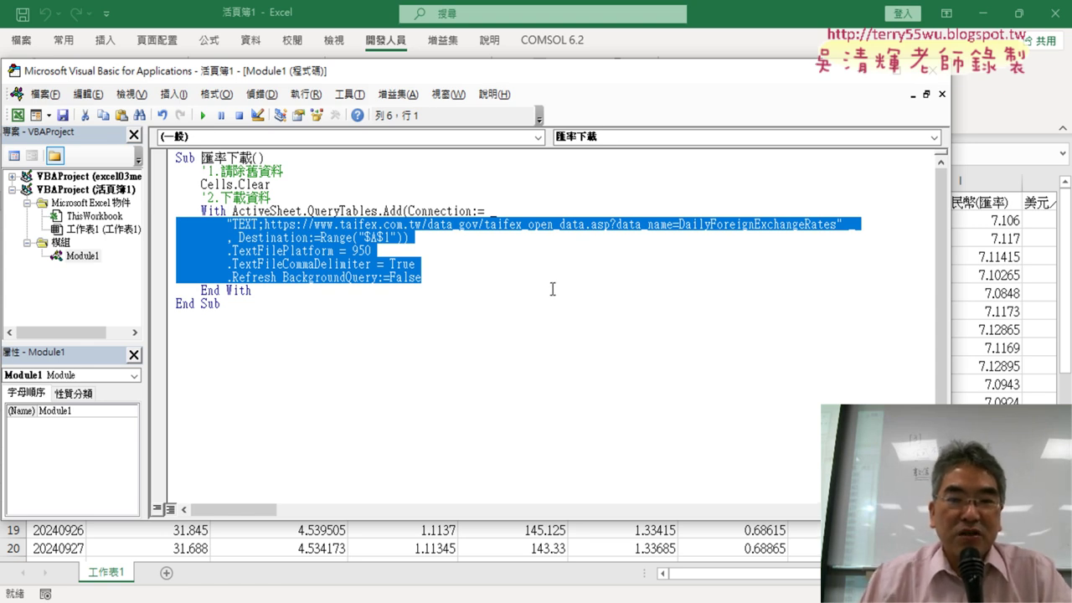
left_click_drag(949, 305, 757, 302)
left_click(819, 60)
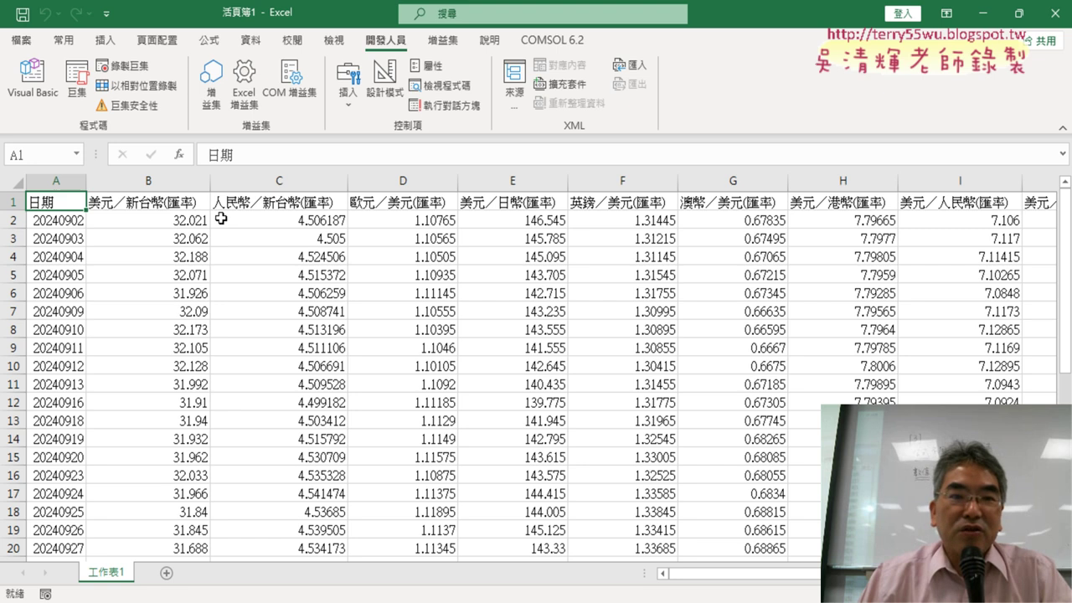
left_click(34, 90)
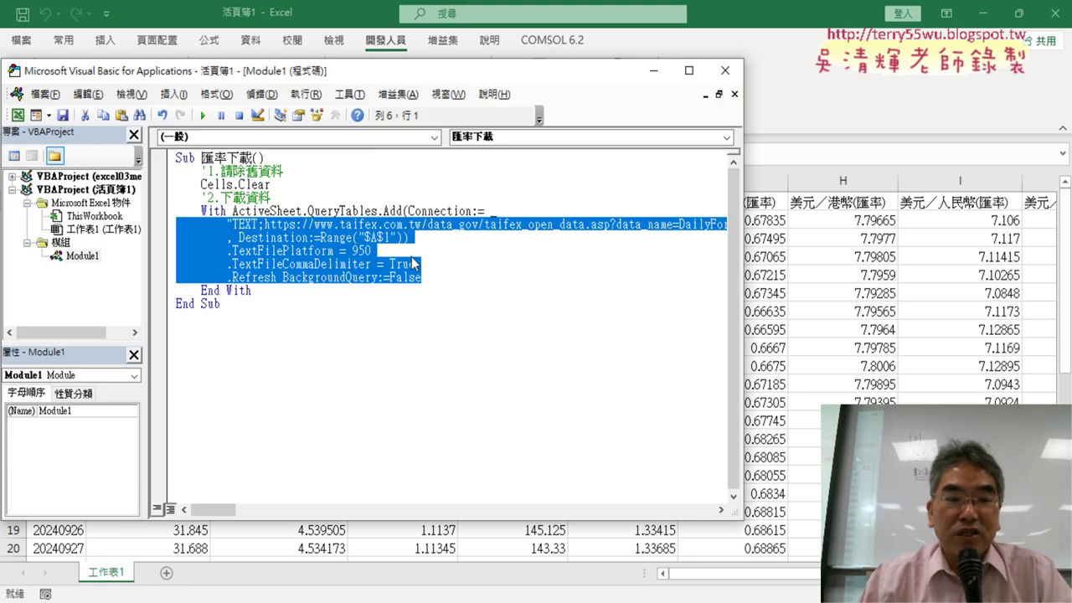
left_click(300, 237)
left_click_drag(272, 184, 165, 173)
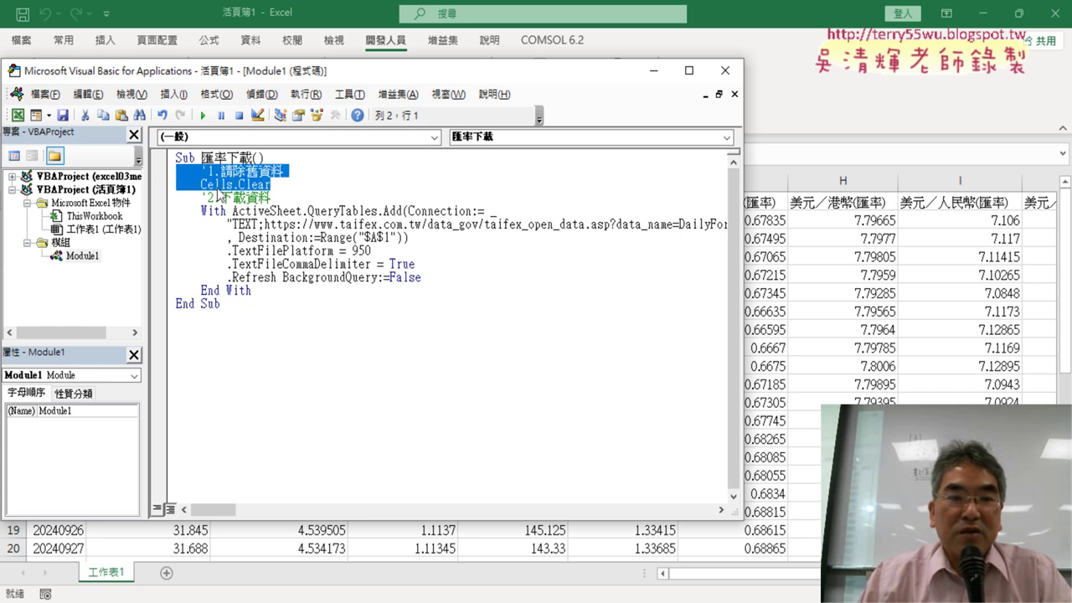
Set a breakpoint on the Cells.Clear line of the macro
left_click(277, 185)
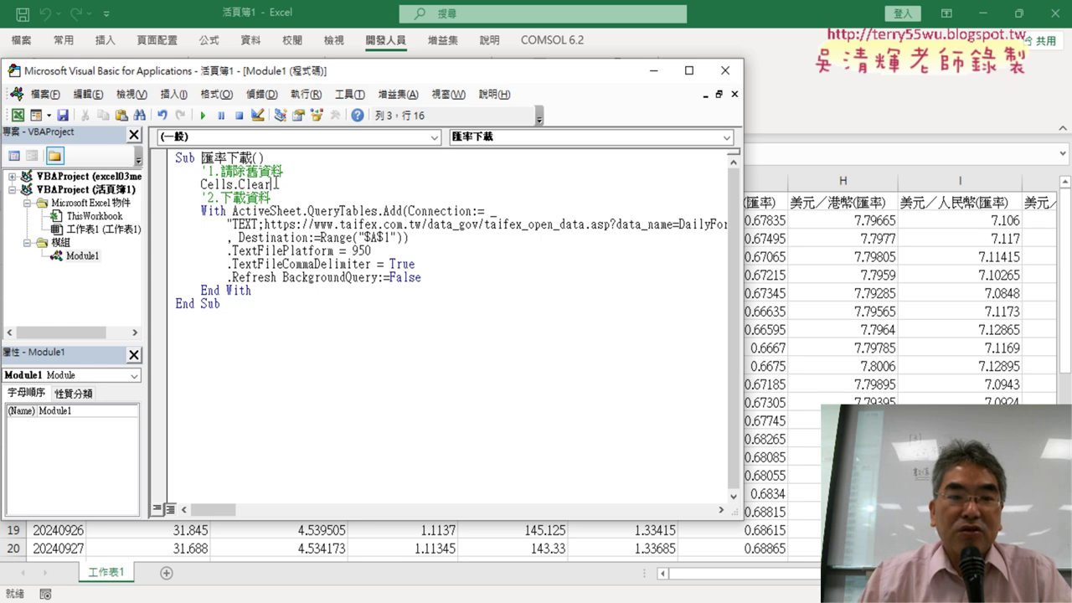
left_click(161, 185)
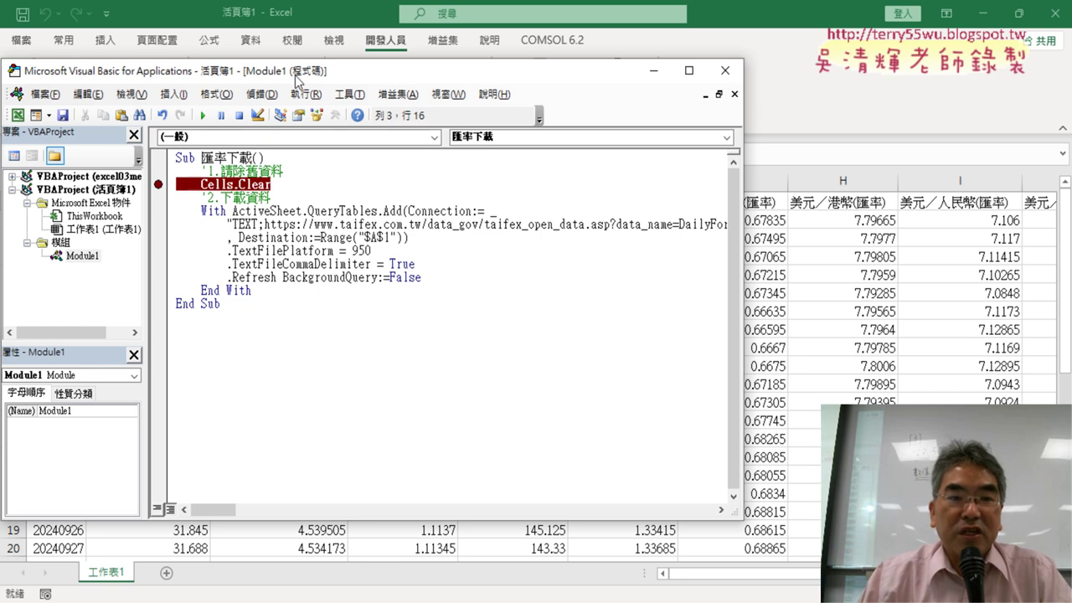
left_click_drag(302, 79, 539, 92)
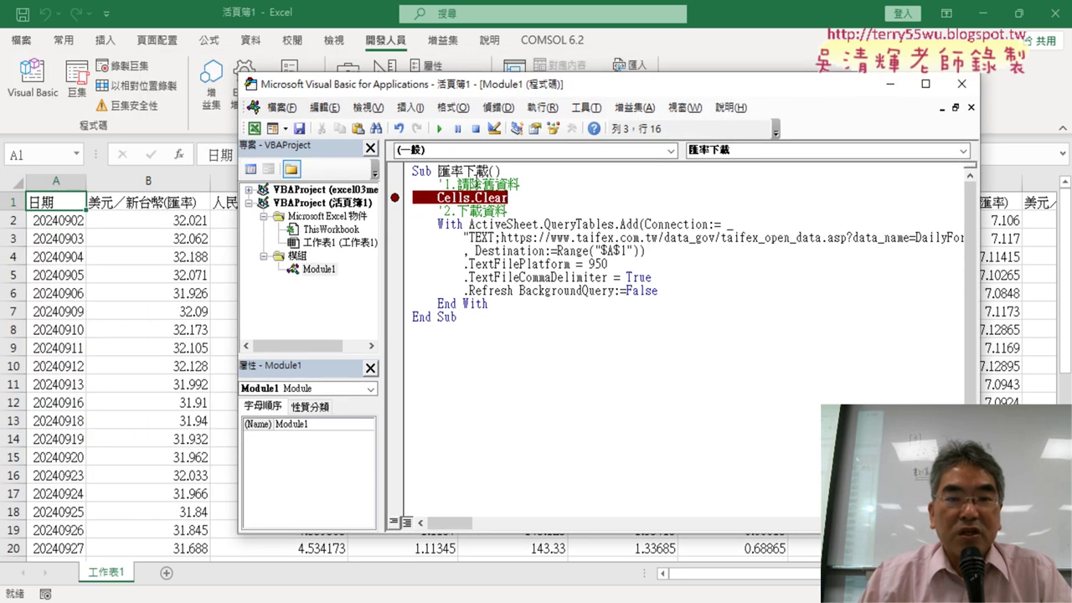
Run the macro to the breakpoint and step with F8 through End Sub, then view the sheet
left_click(439, 129)
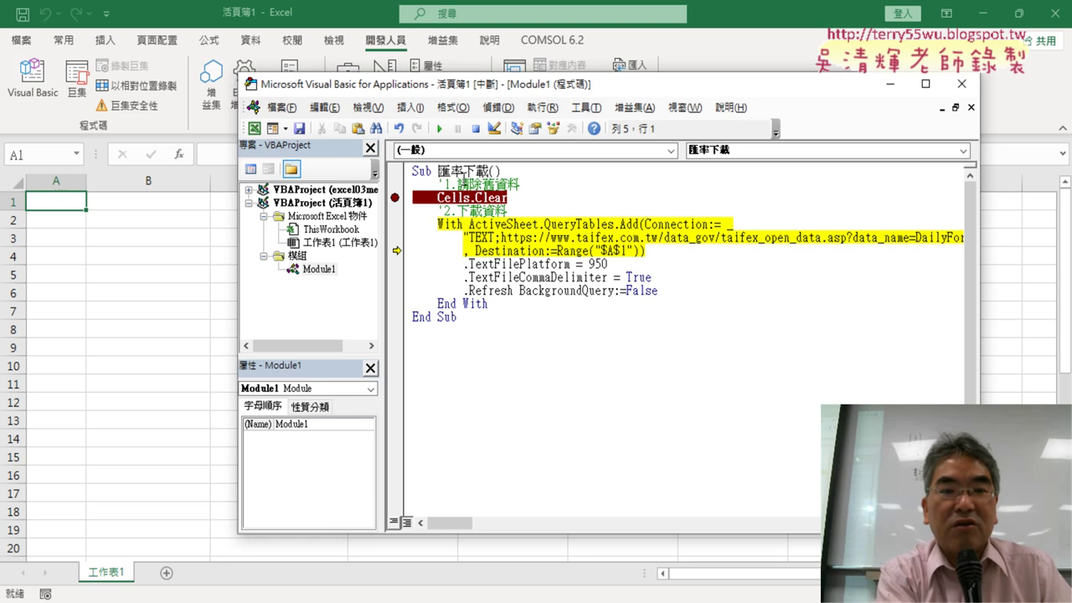
key("F8")
key("F8")
key("F8")
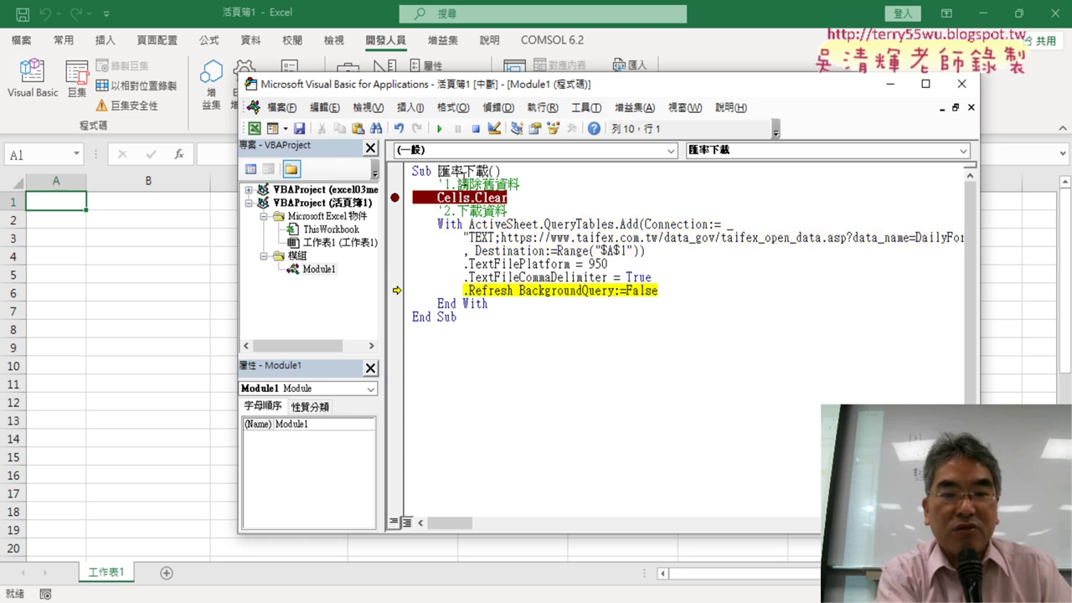
key("F8")
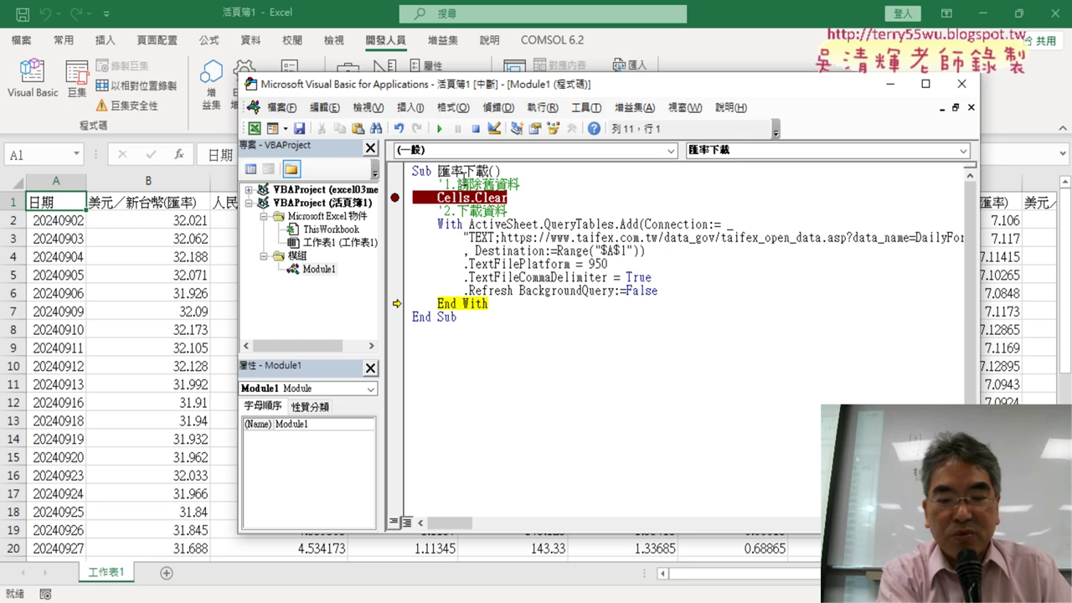
key("F8")
key("F8")
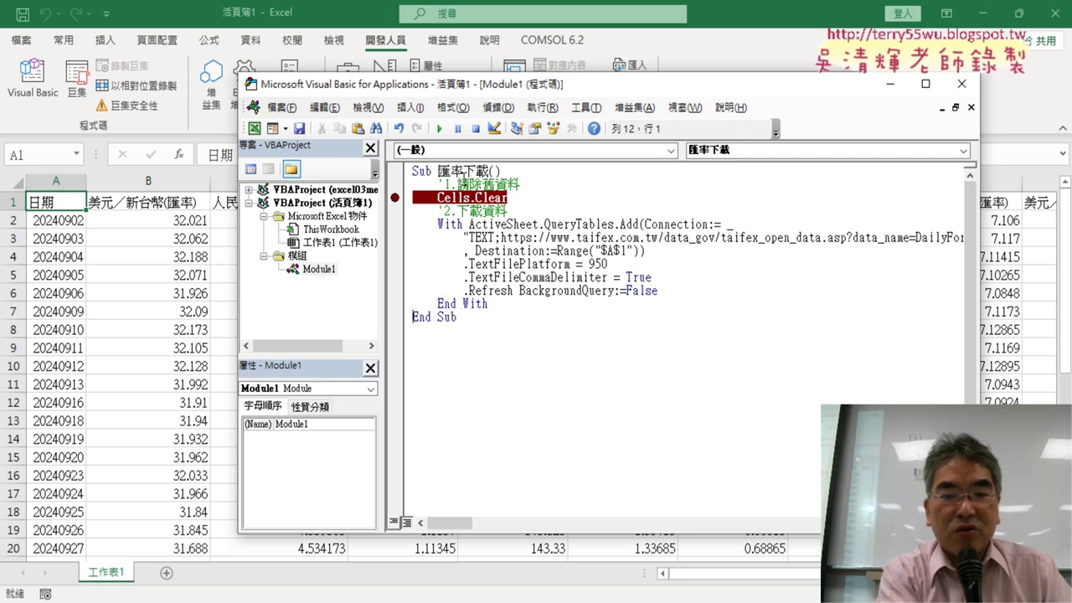
left_click(122, 361)
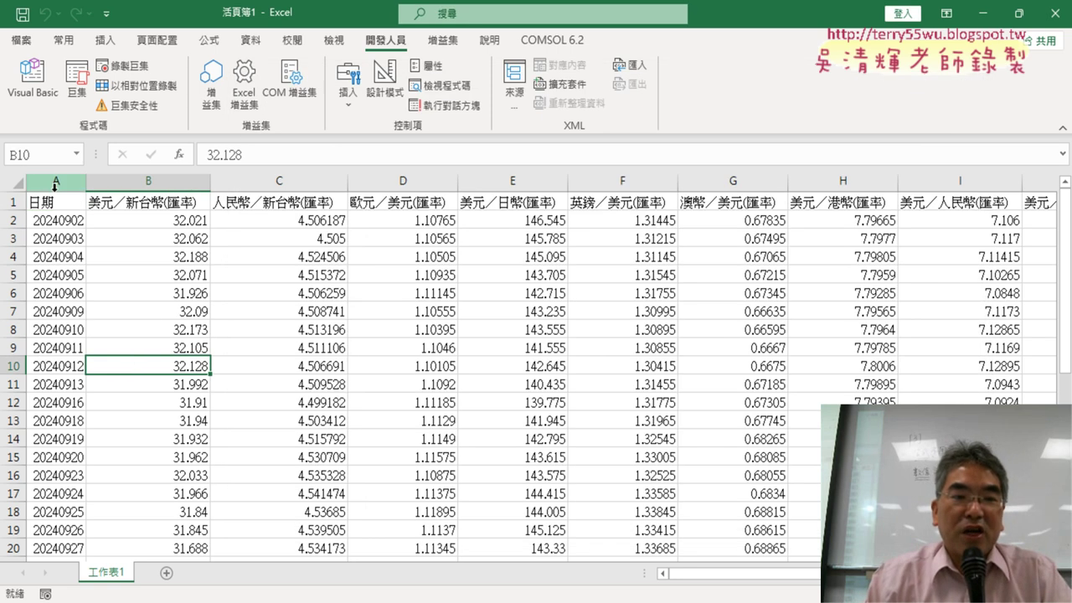
Select columns A:B and preview the Insert tab's Line chart types without inserting one
left_click_drag(56, 182, 110, 187)
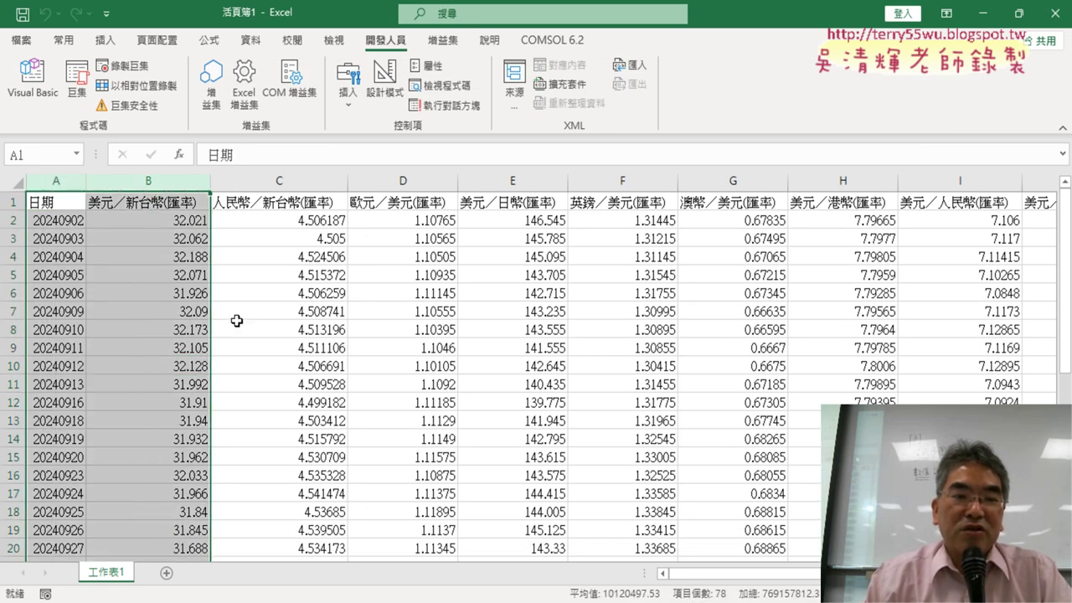
left_click(112, 289)
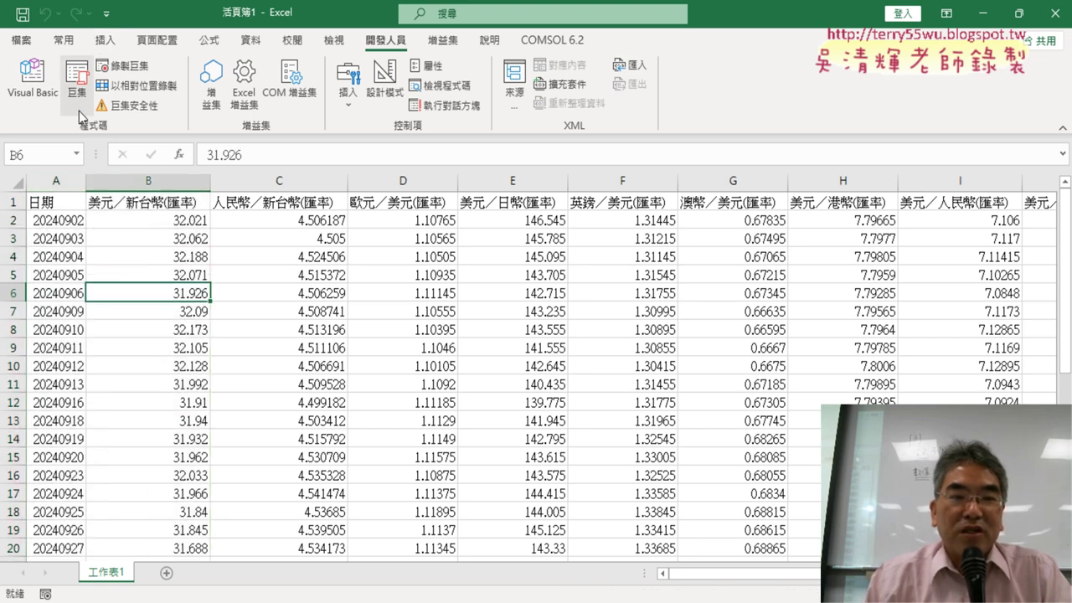
left_click(105, 40)
left_click(348, 85)
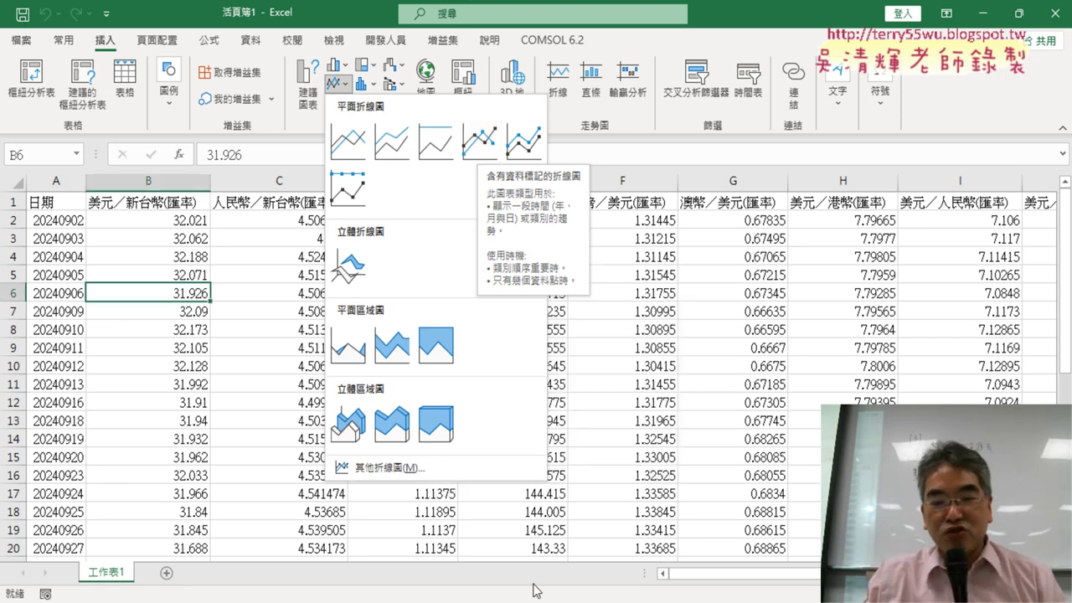
mouse_move(476, 599)
key("Escape")
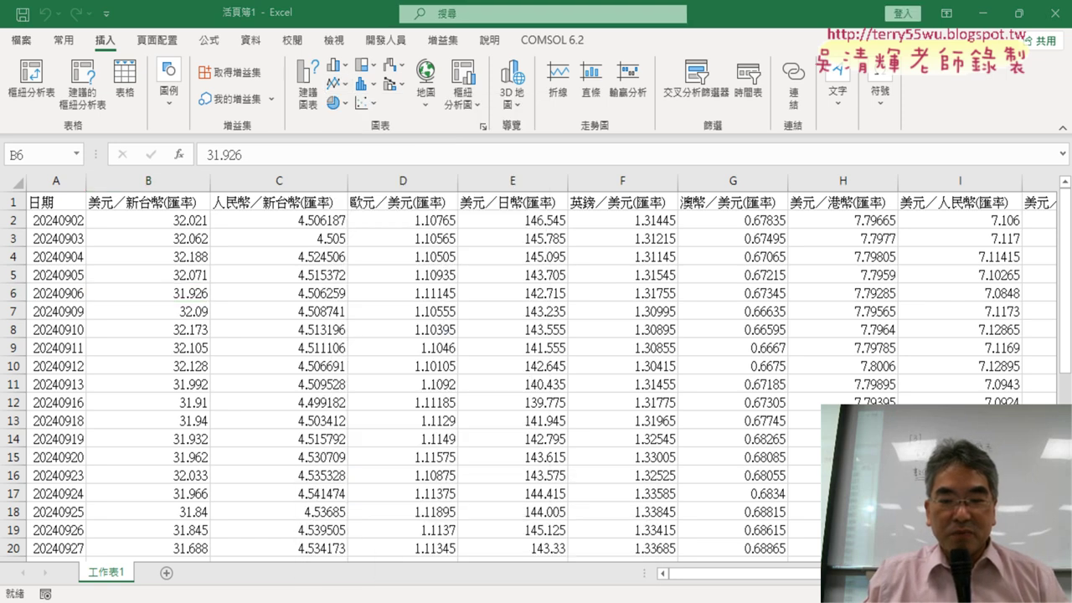